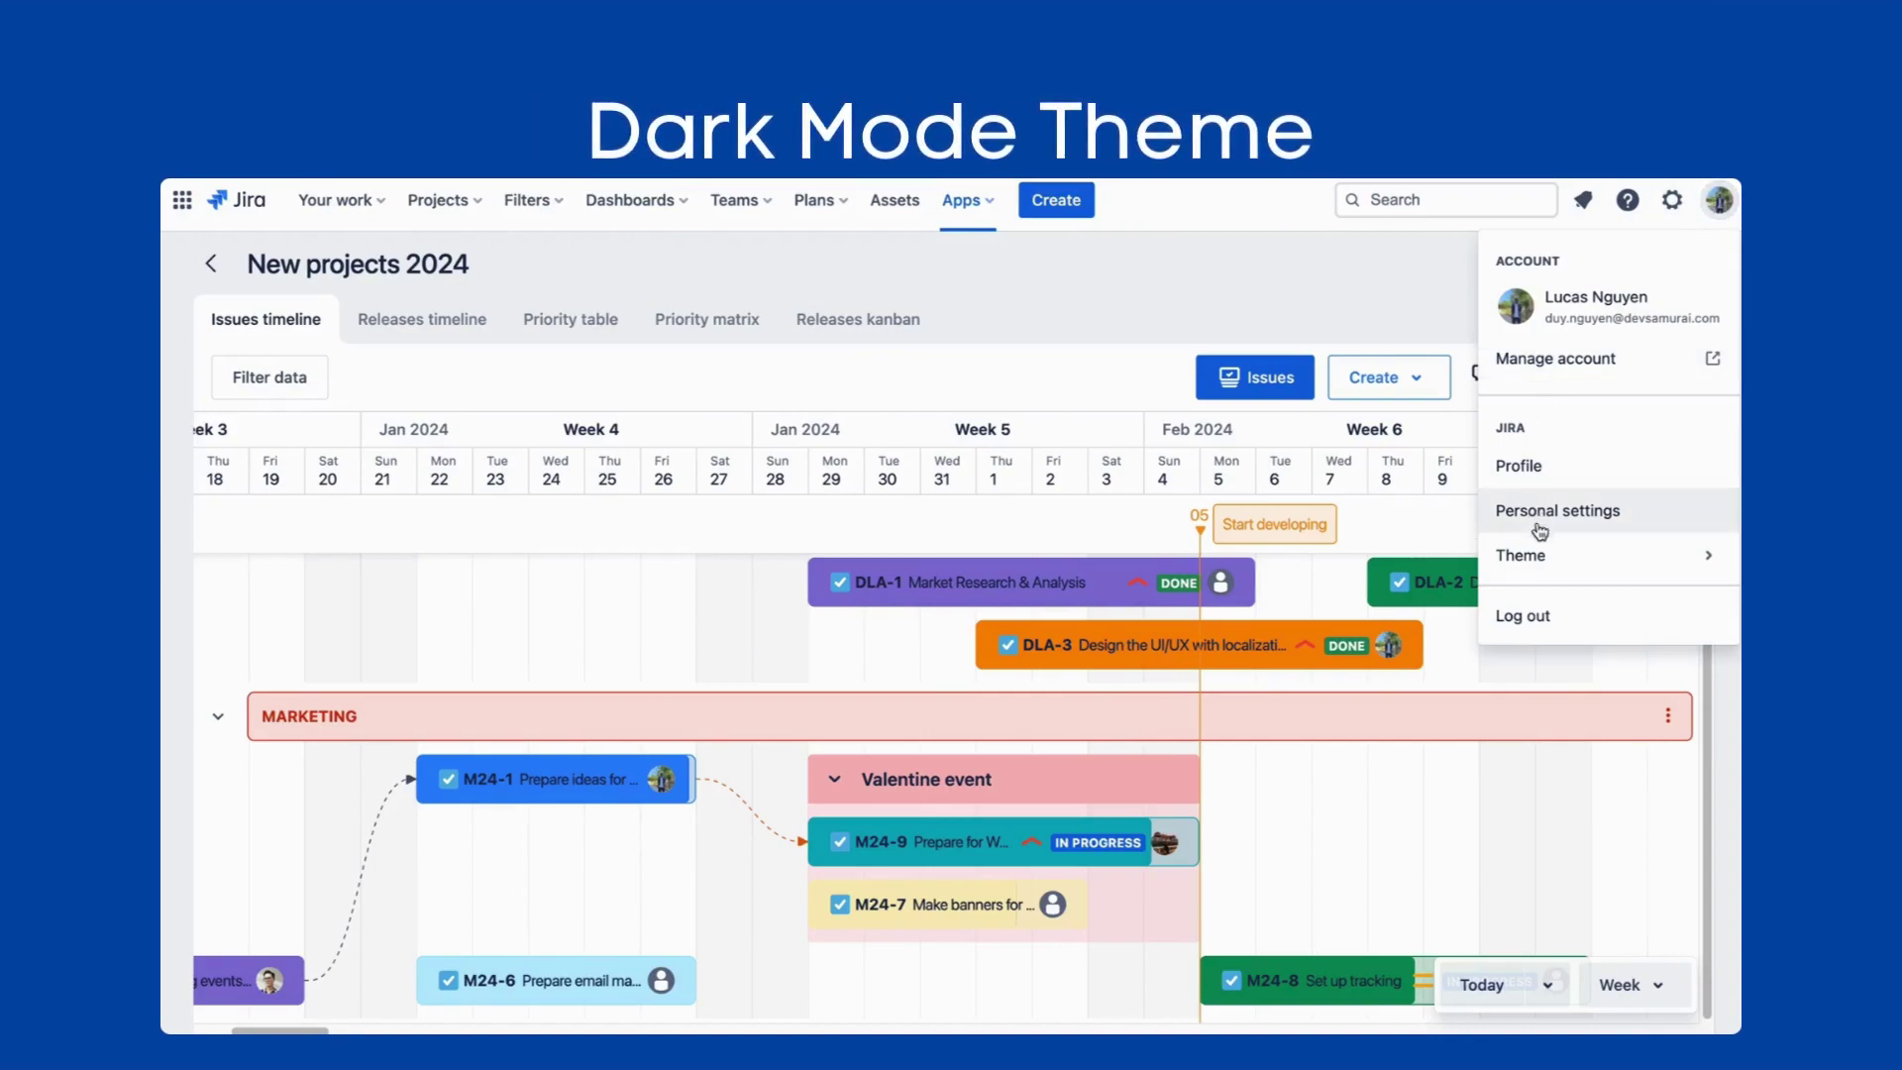
# Try the dark theme, then set the theme to follow the browser.
pyautogui.click(1534, 561)
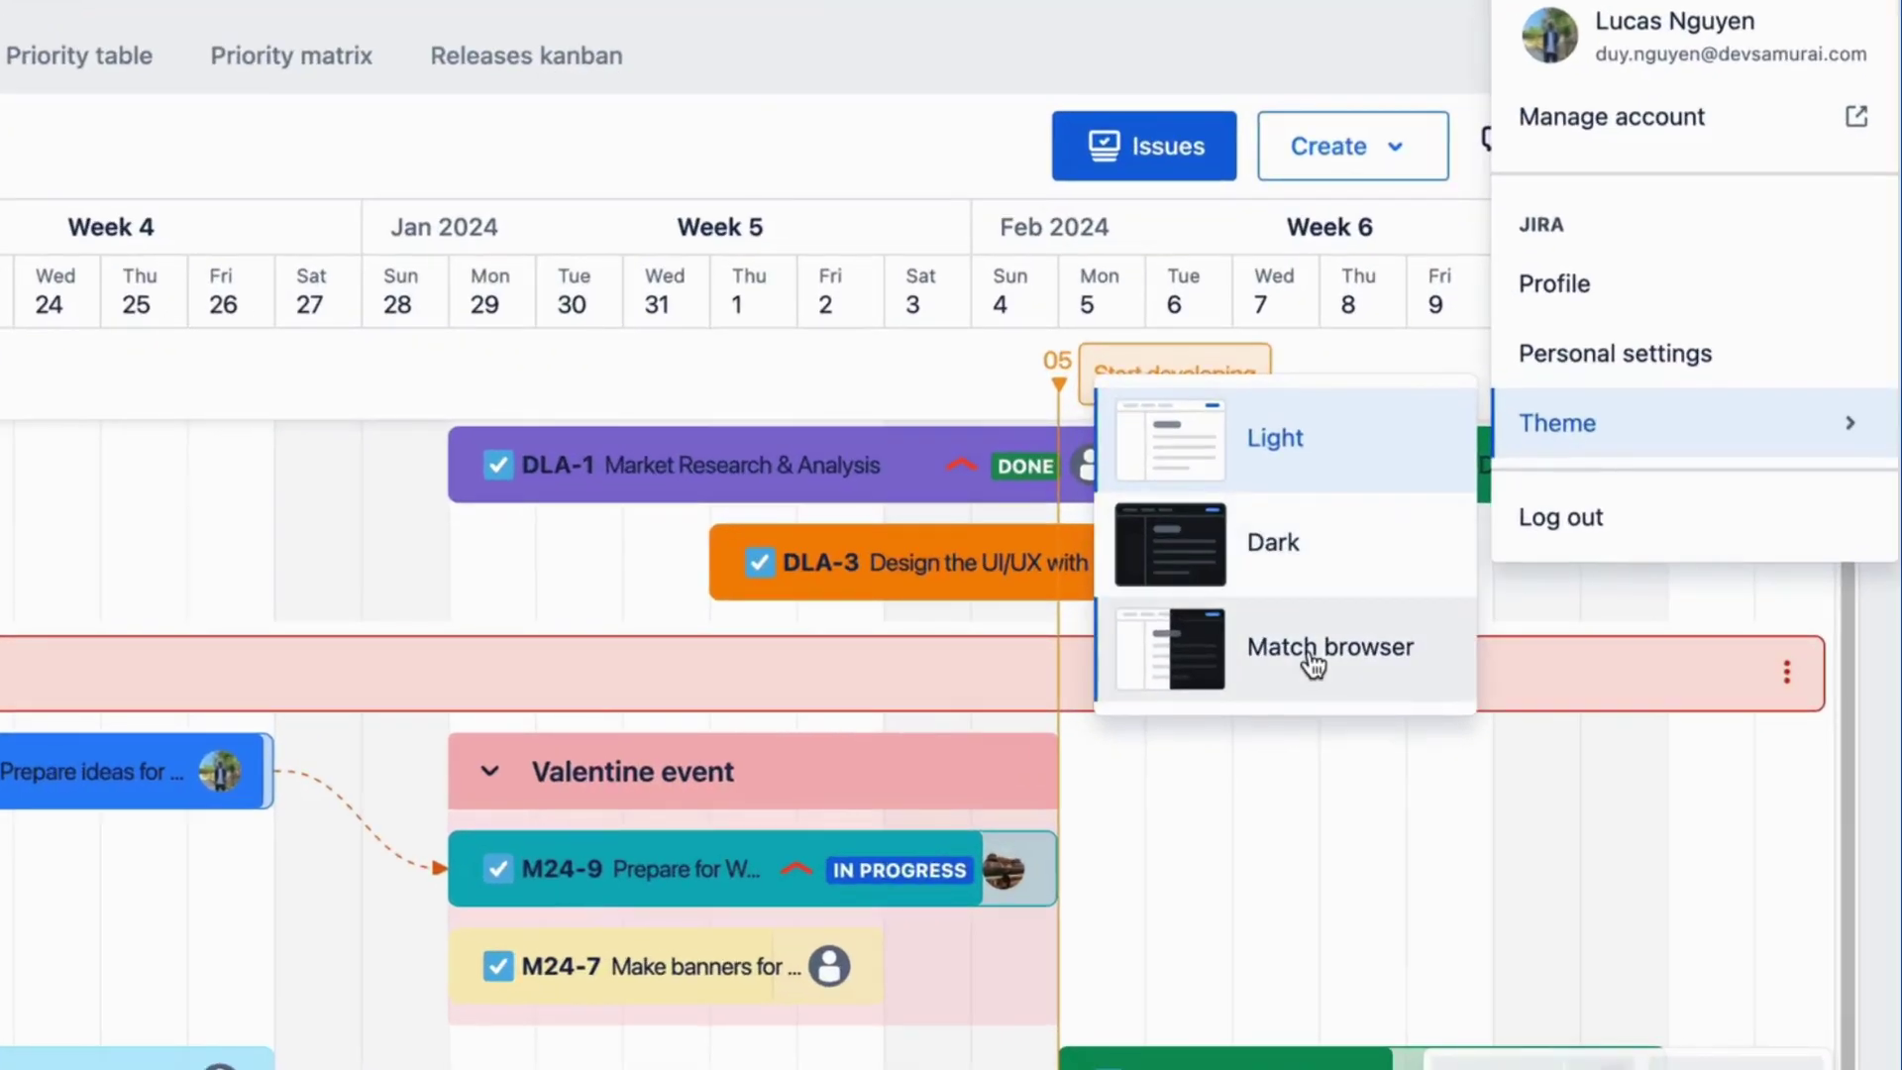
pyautogui.click(1337, 634)
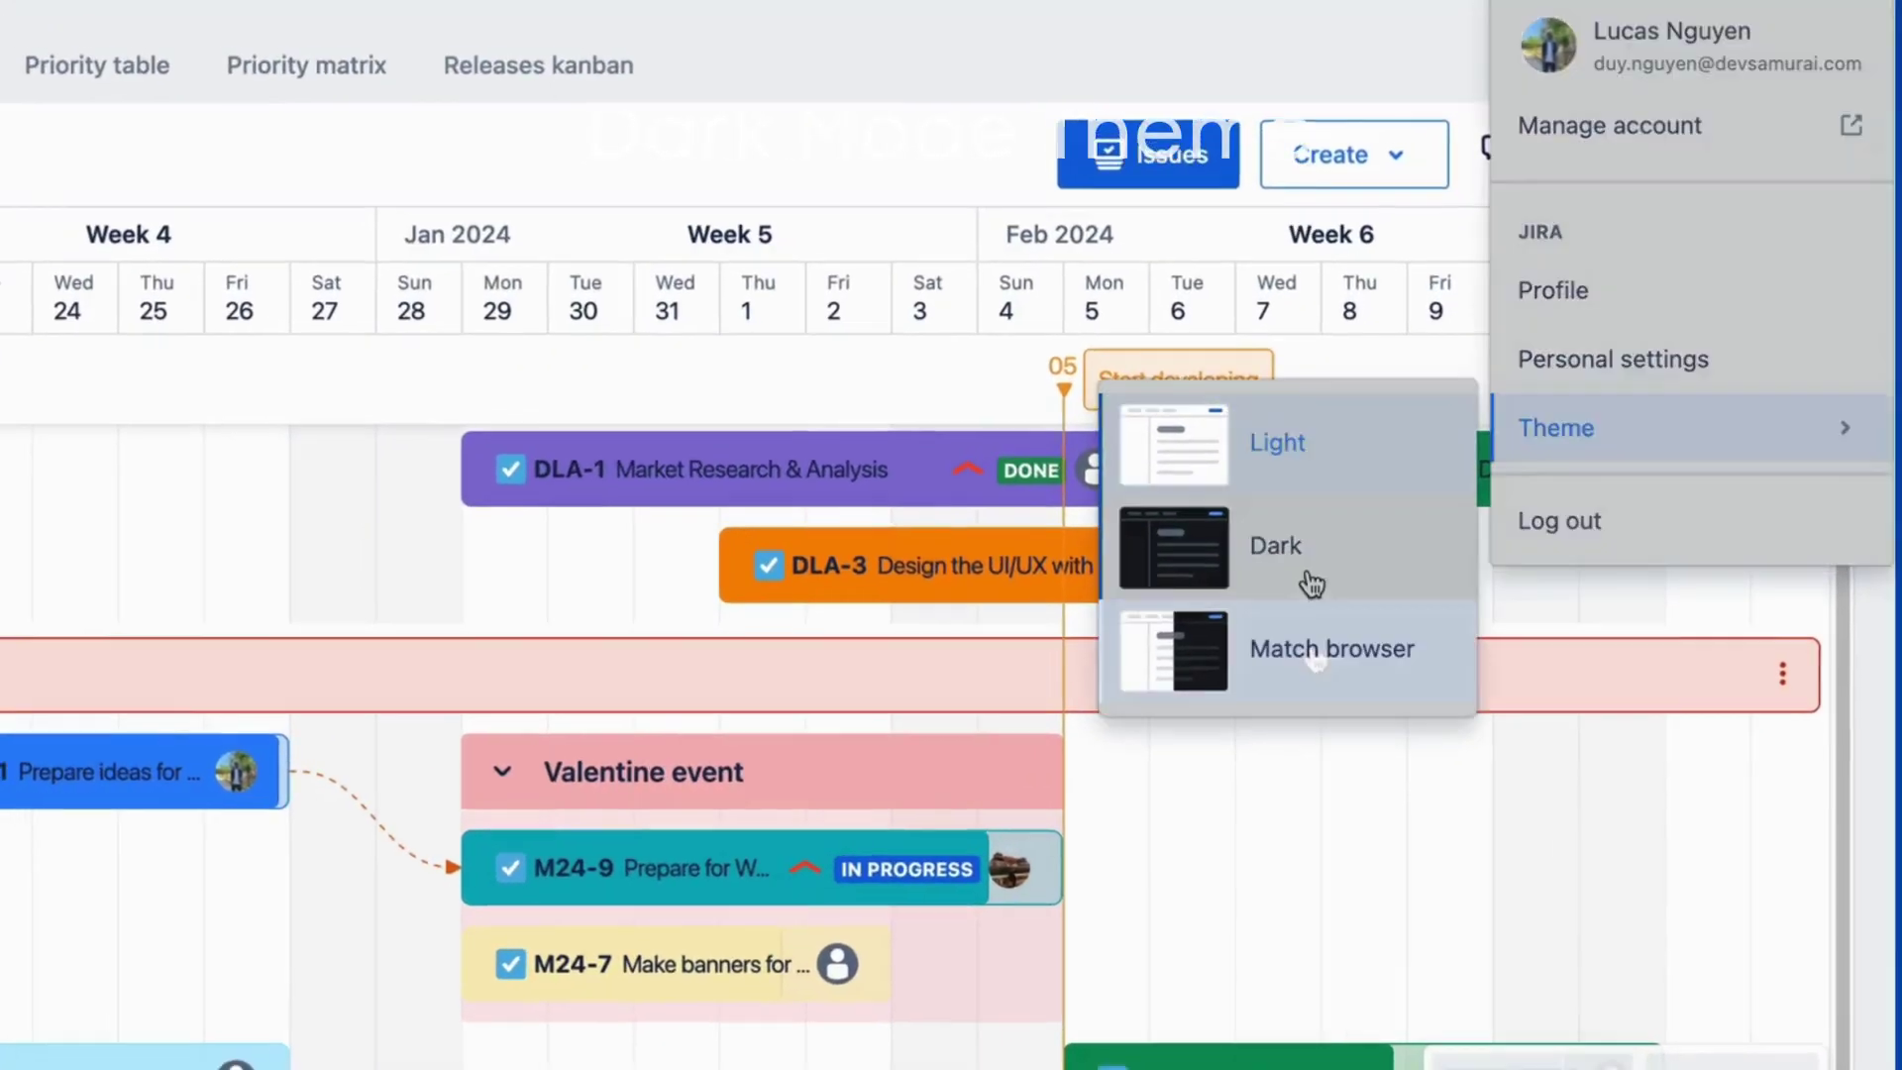
pyautogui.click(1364, 701)
pyautogui.click(1358, 306)
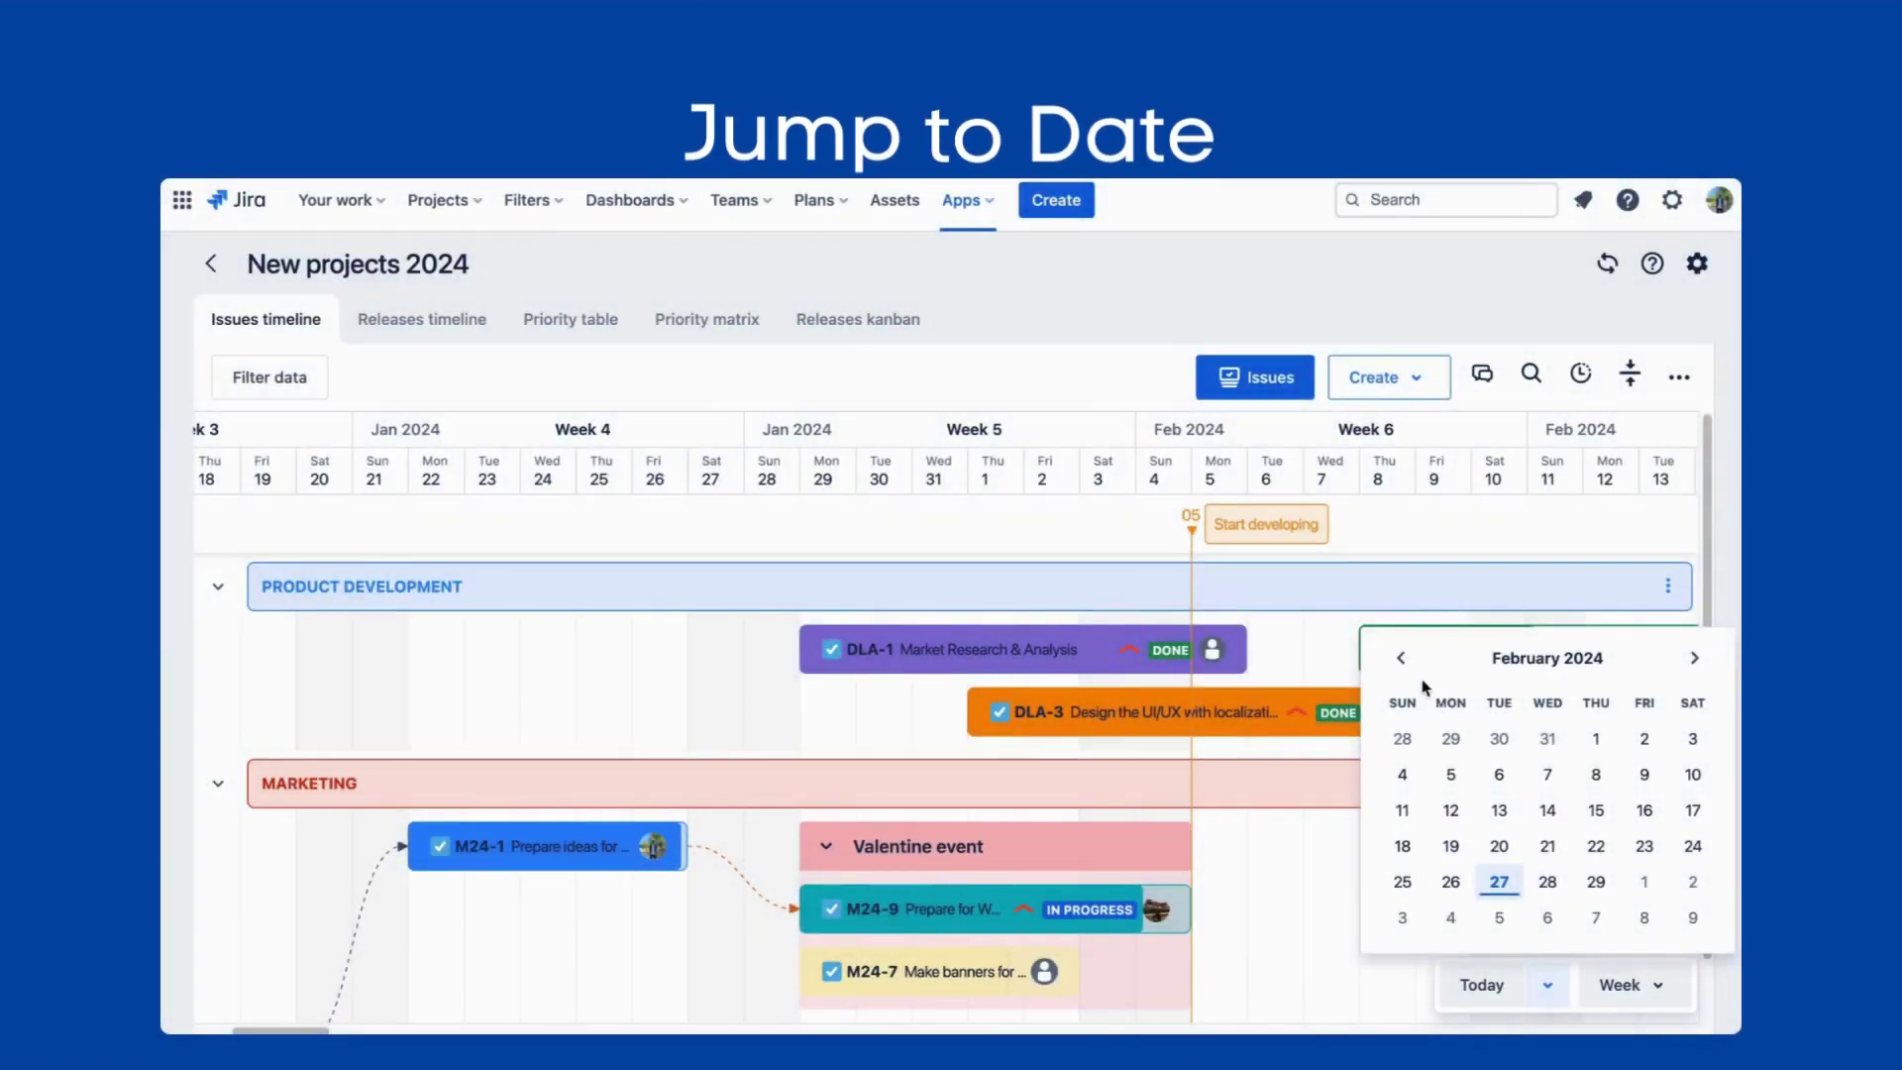
# Jump the timeline to January 22, 2024 and populate roadmap bars from all listed Jira issues.
pyautogui.click(1401, 659)
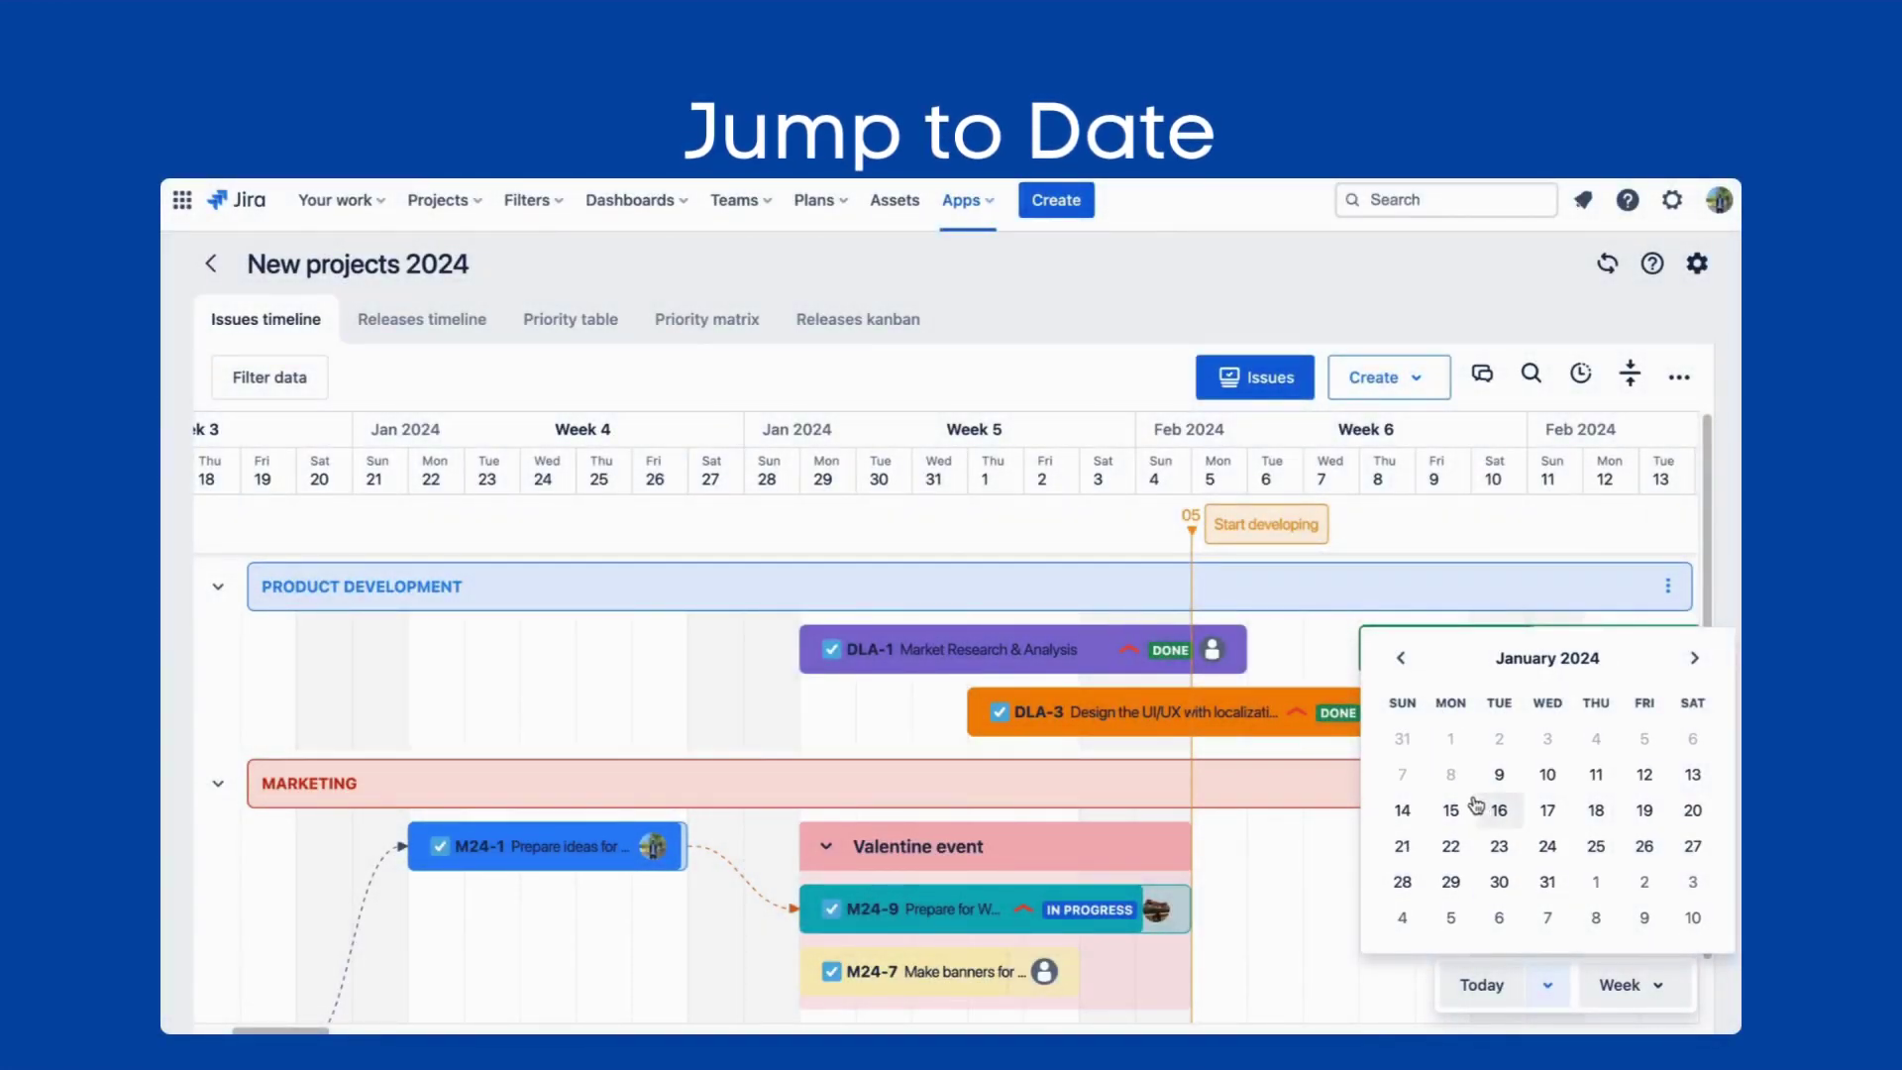
pyautogui.click(1454, 848)
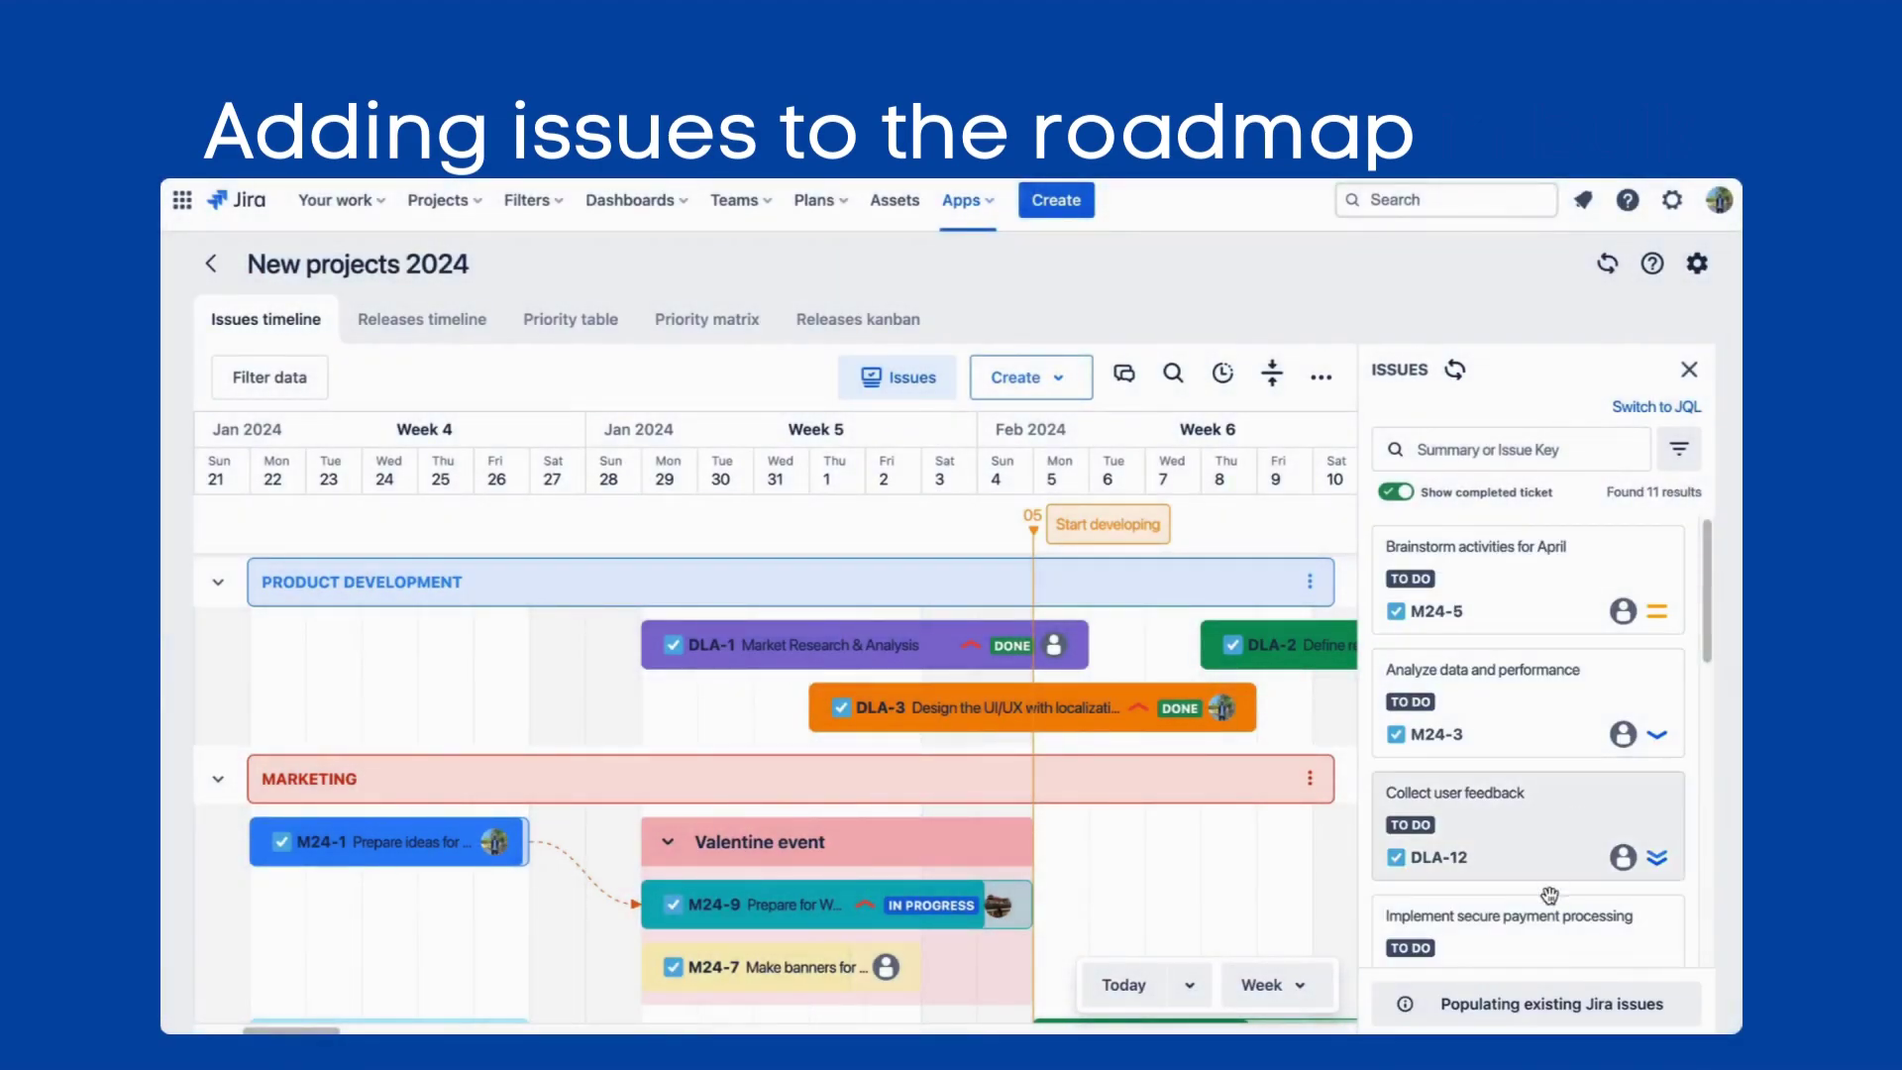
pyautogui.click(1564, 1006)
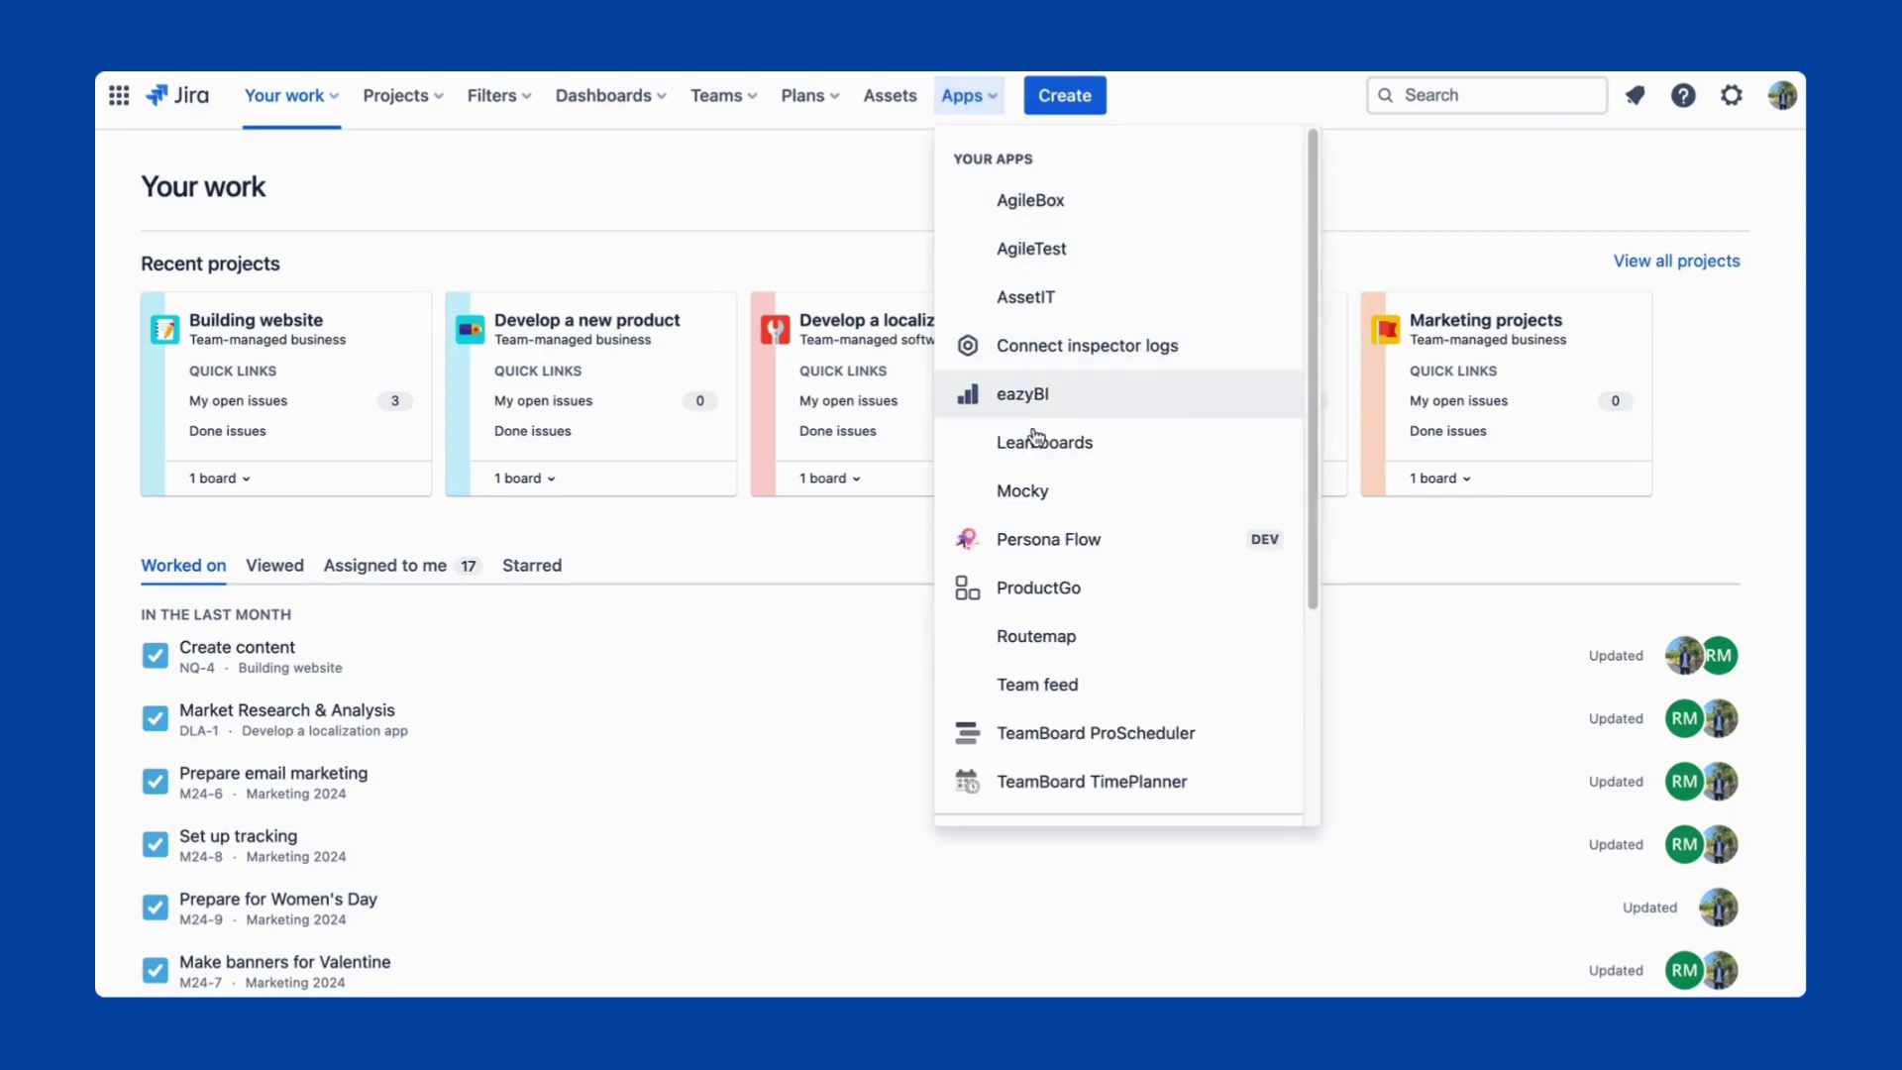
# Open the Routemap app's board list and scroll up and down through the existing boards.
pyautogui.click(1040, 635)
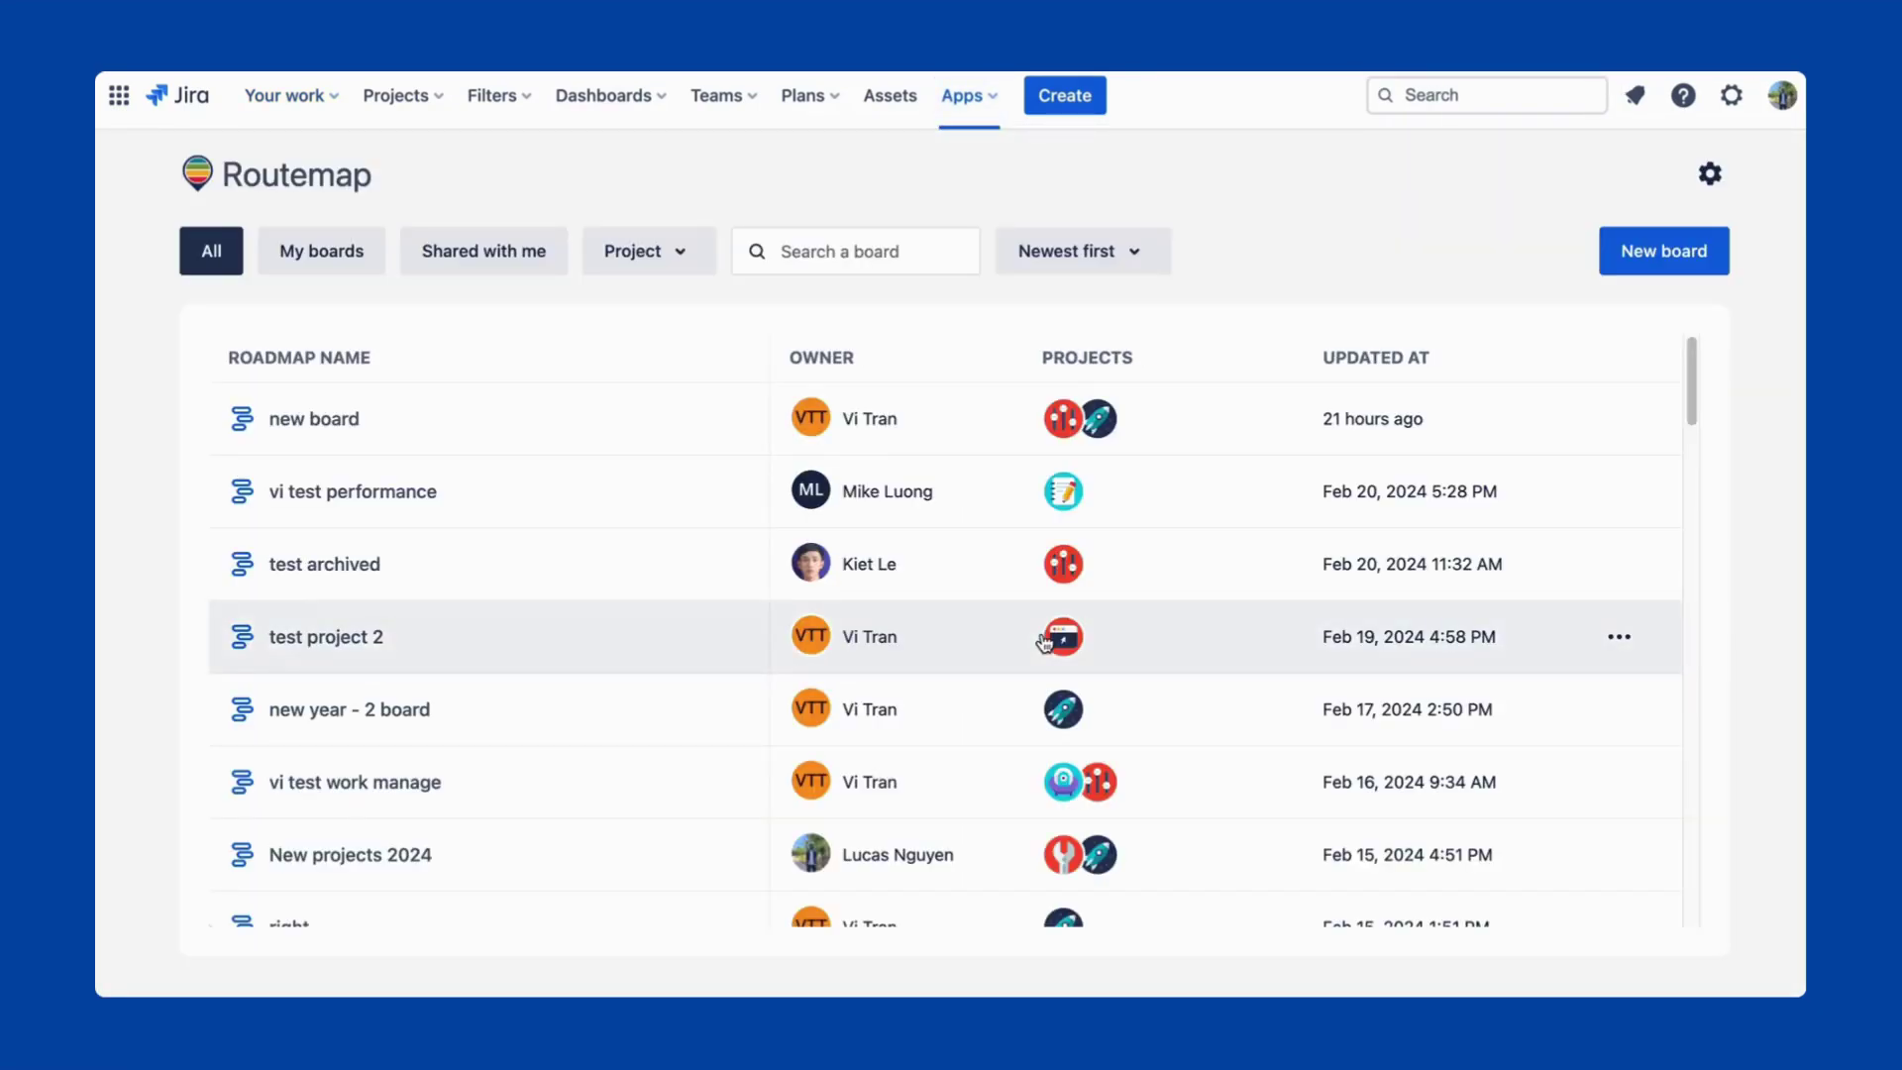
pyautogui.scroll(-2, 1043, 642)
pyautogui.scroll(2, 993, 535)
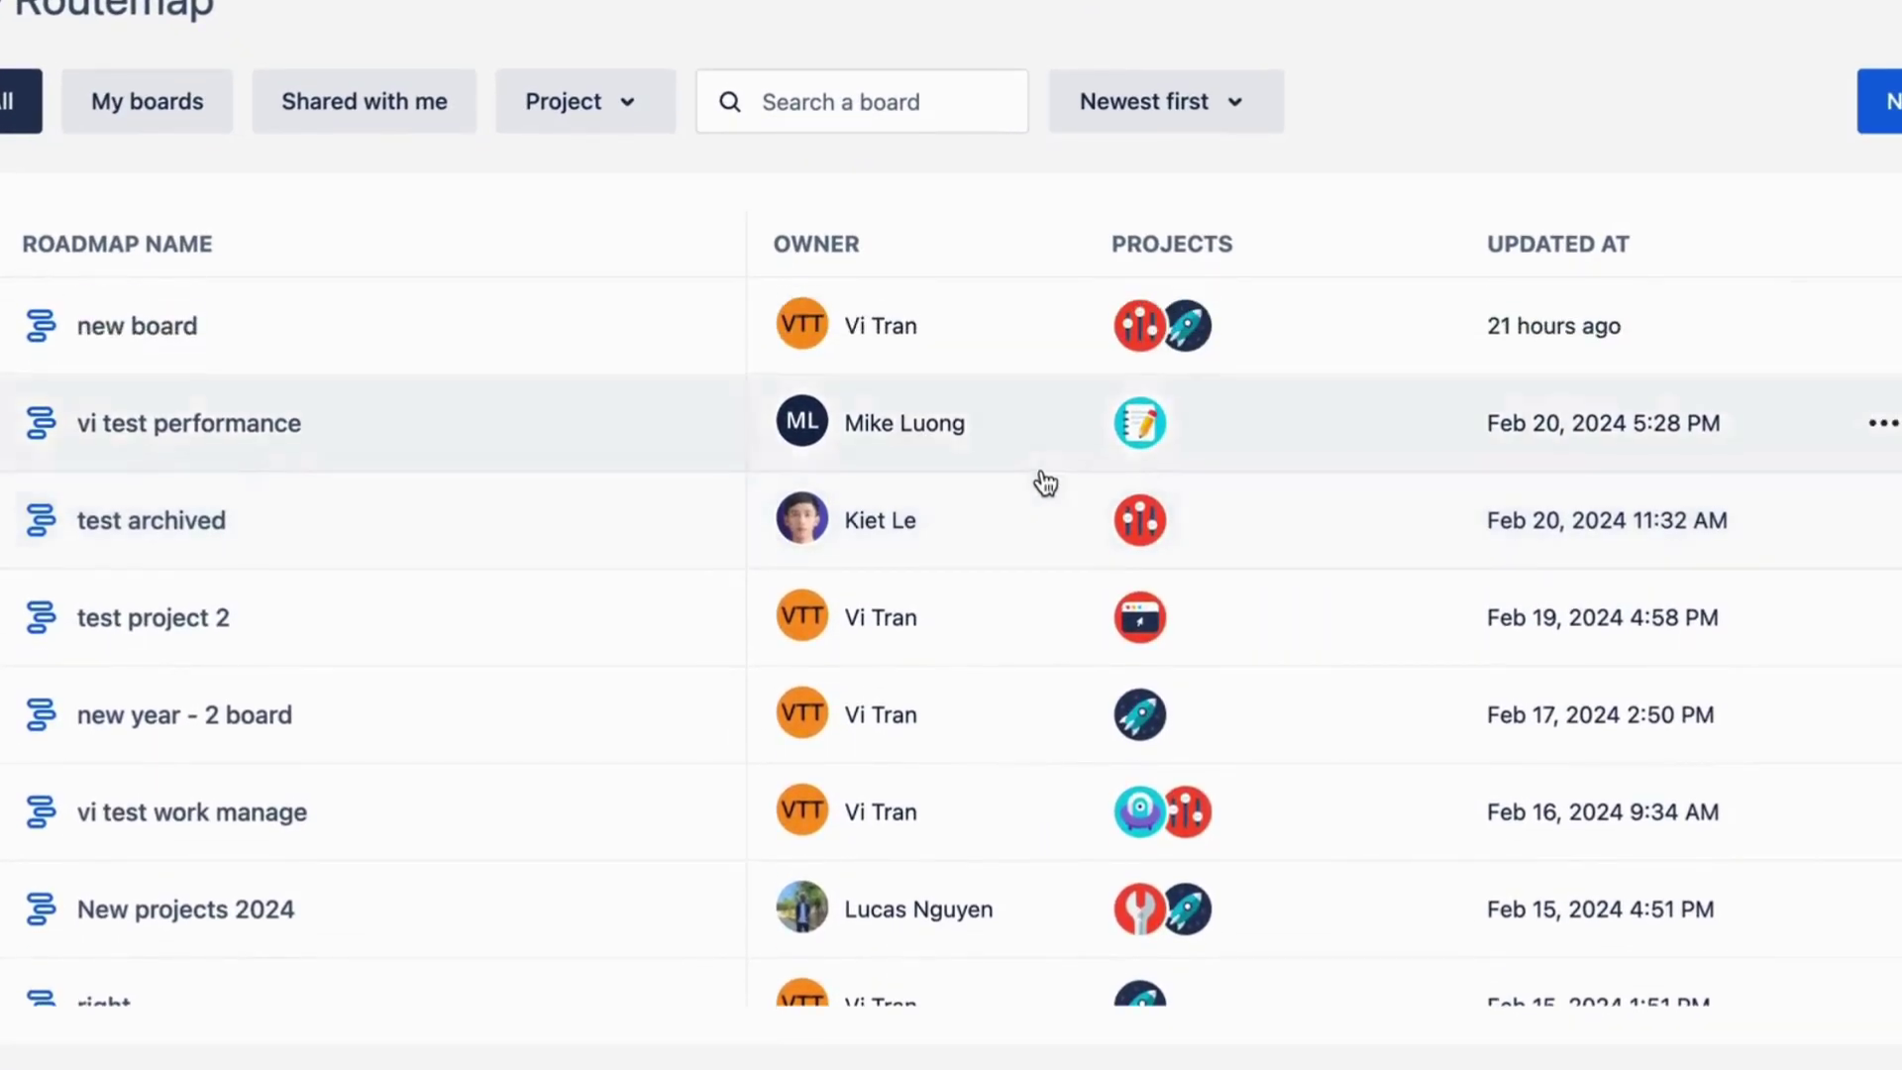
pyautogui.scroll(-5, 1045, 484)
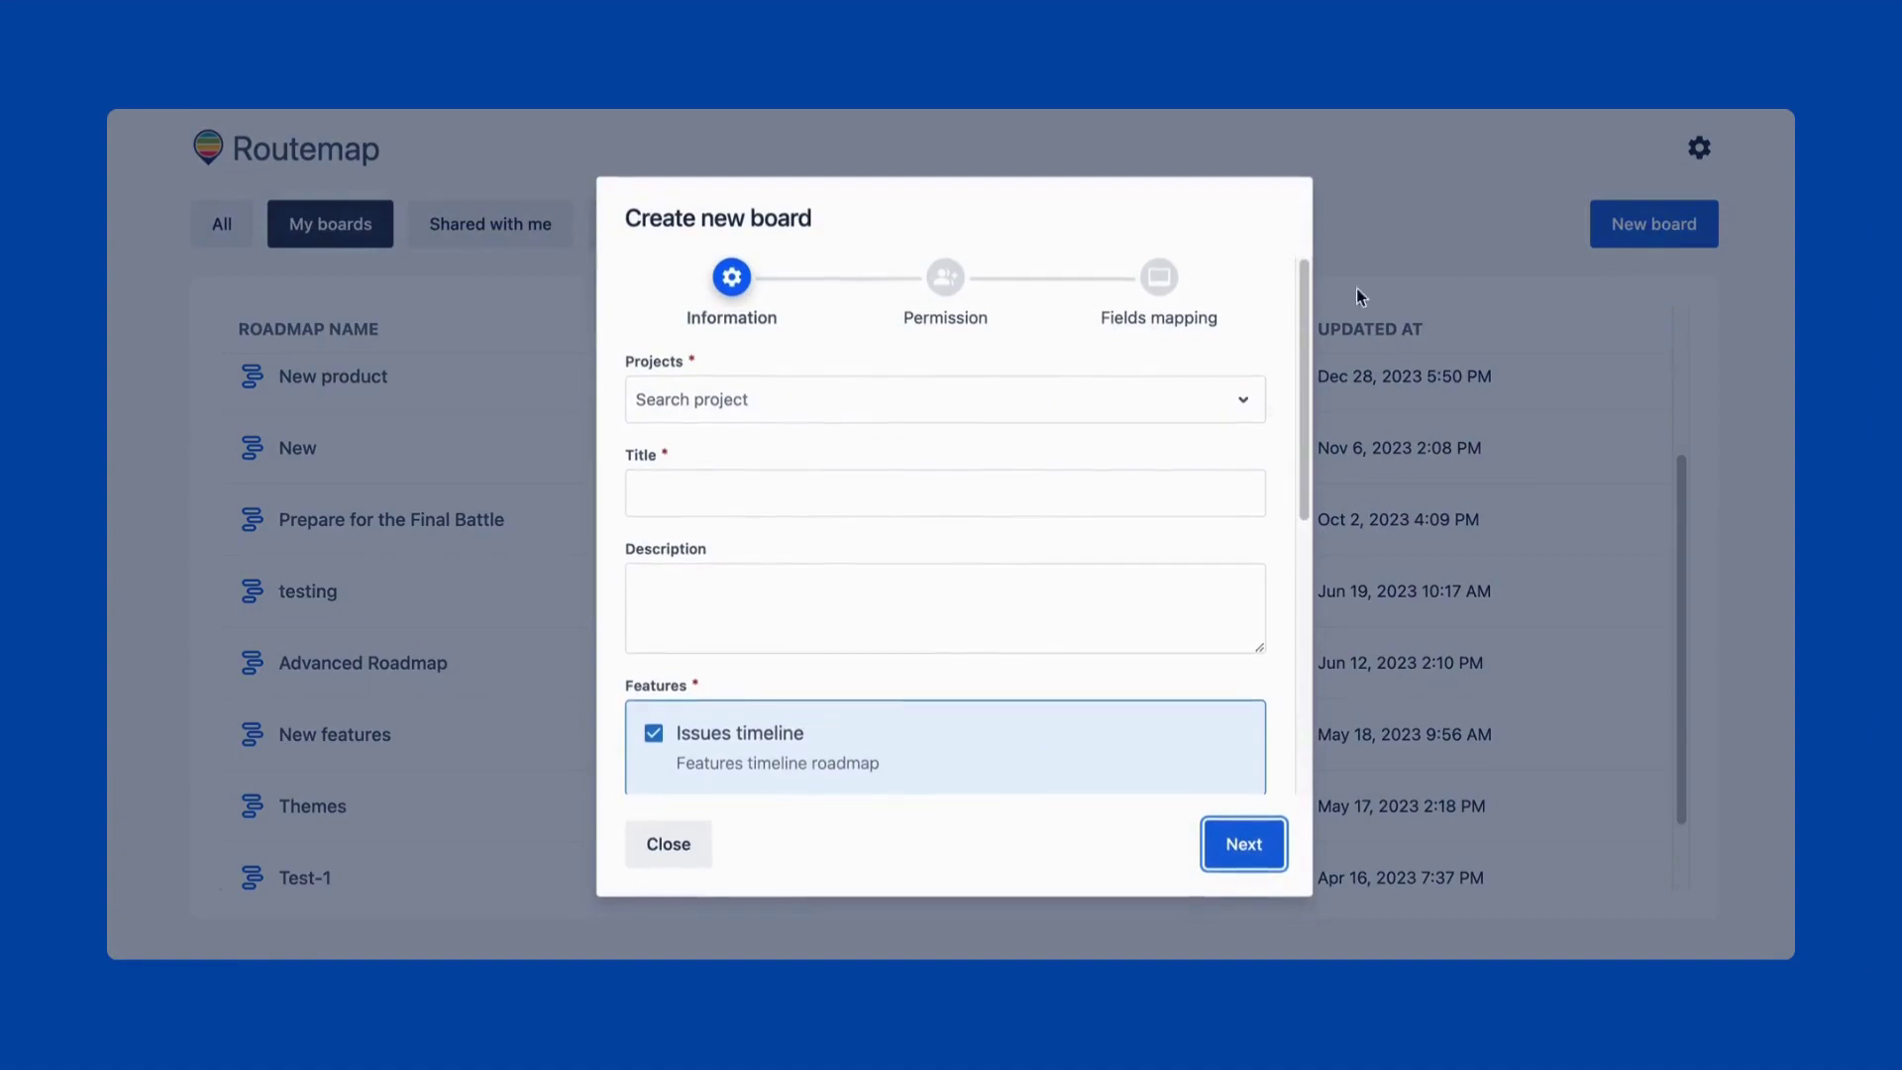
# Add the projects Develop a localization app and Marketing 2024 to the new board.
pyautogui.click(985, 406)
pyautogui.write('develop')
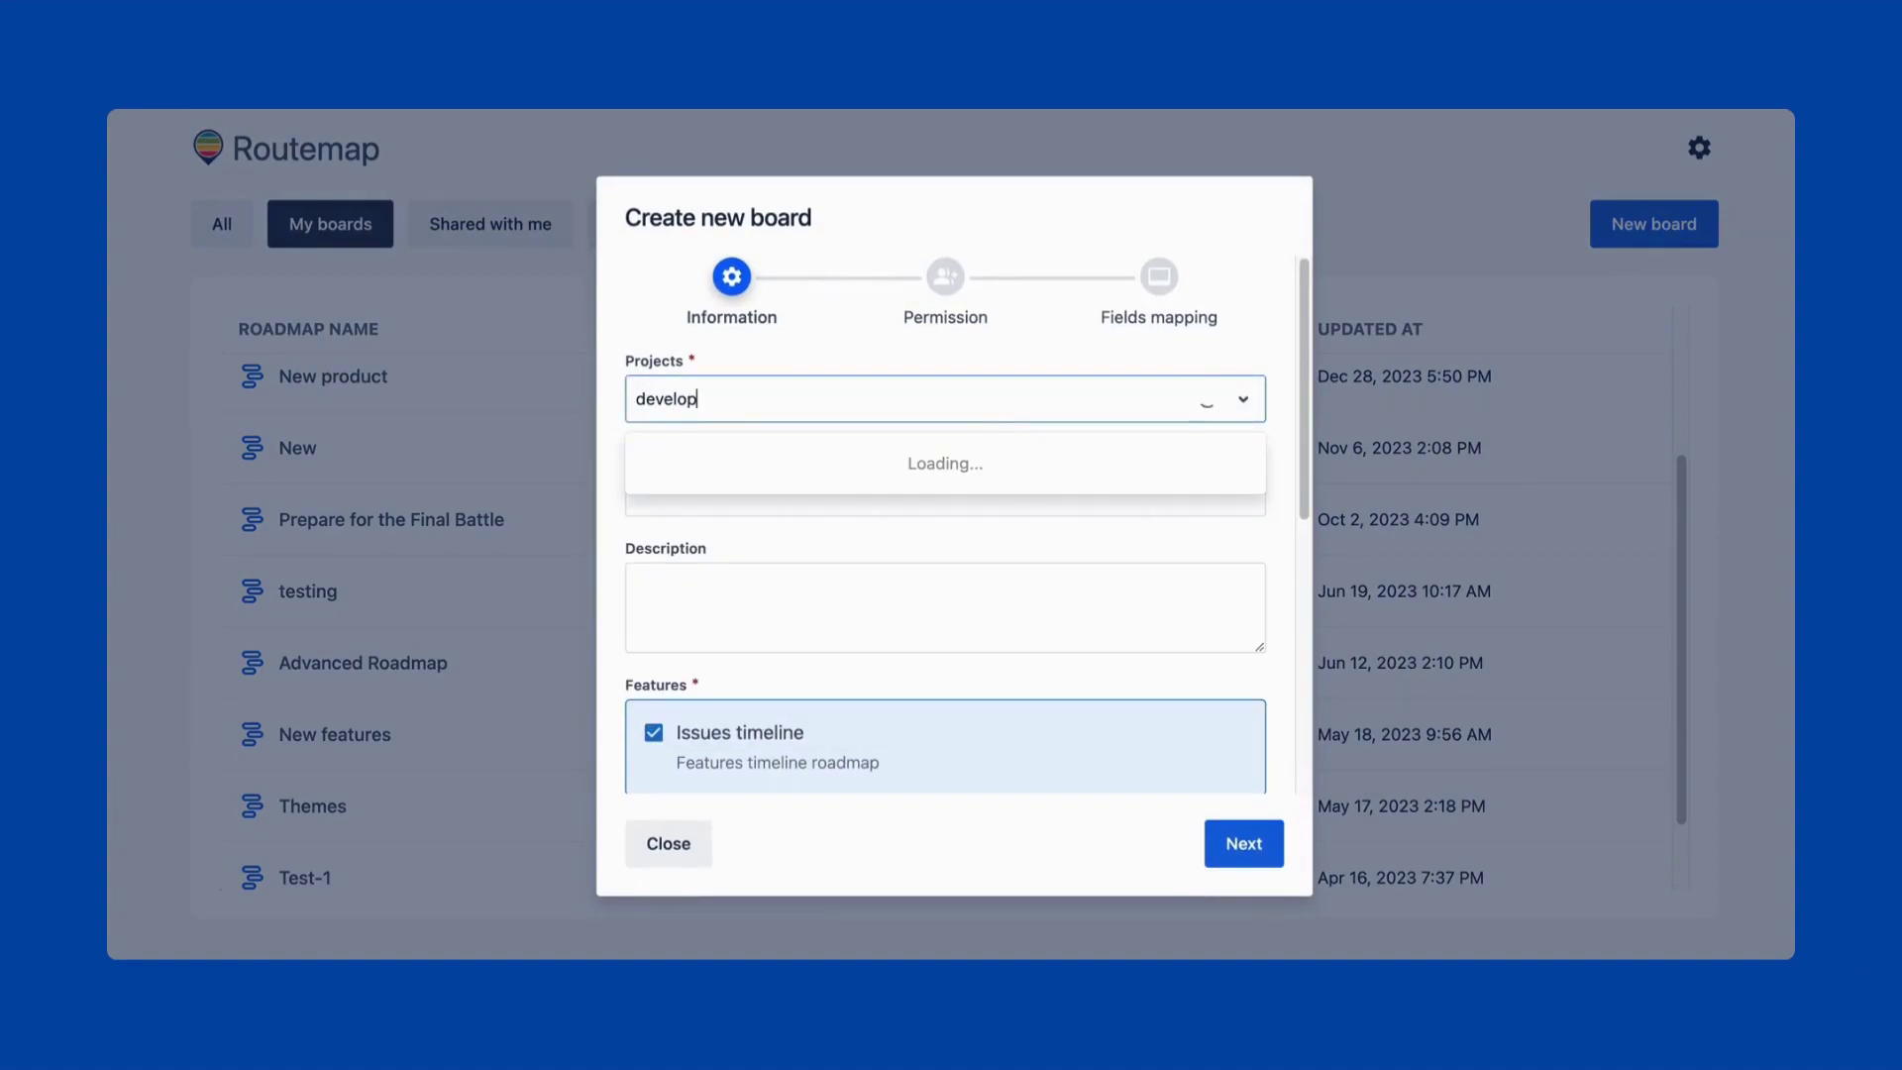
pyautogui.click(904, 478)
pyautogui.write('marketing')
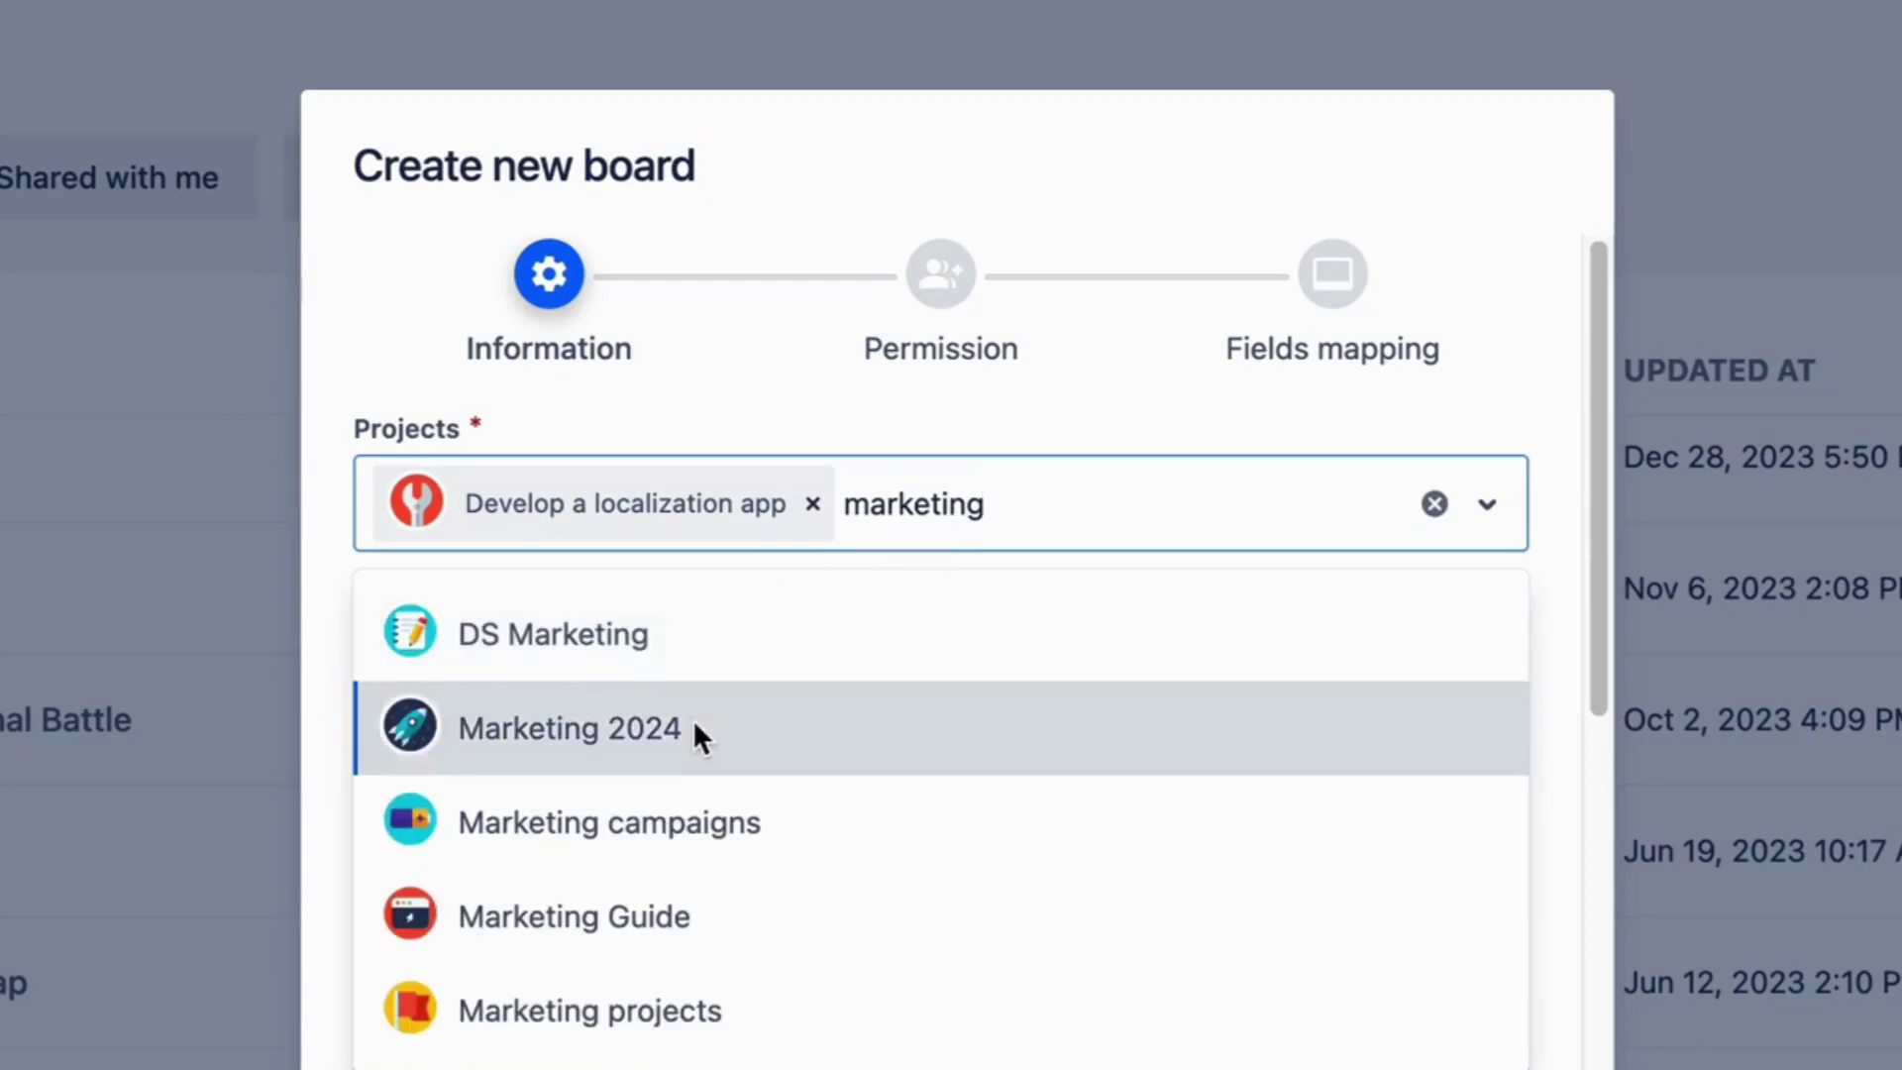
pyautogui.click(693, 731)
# Title the board 'New projects' and keep all four features, including Priority and Releases kanban, enabled.
pyautogui.click(964, 695)
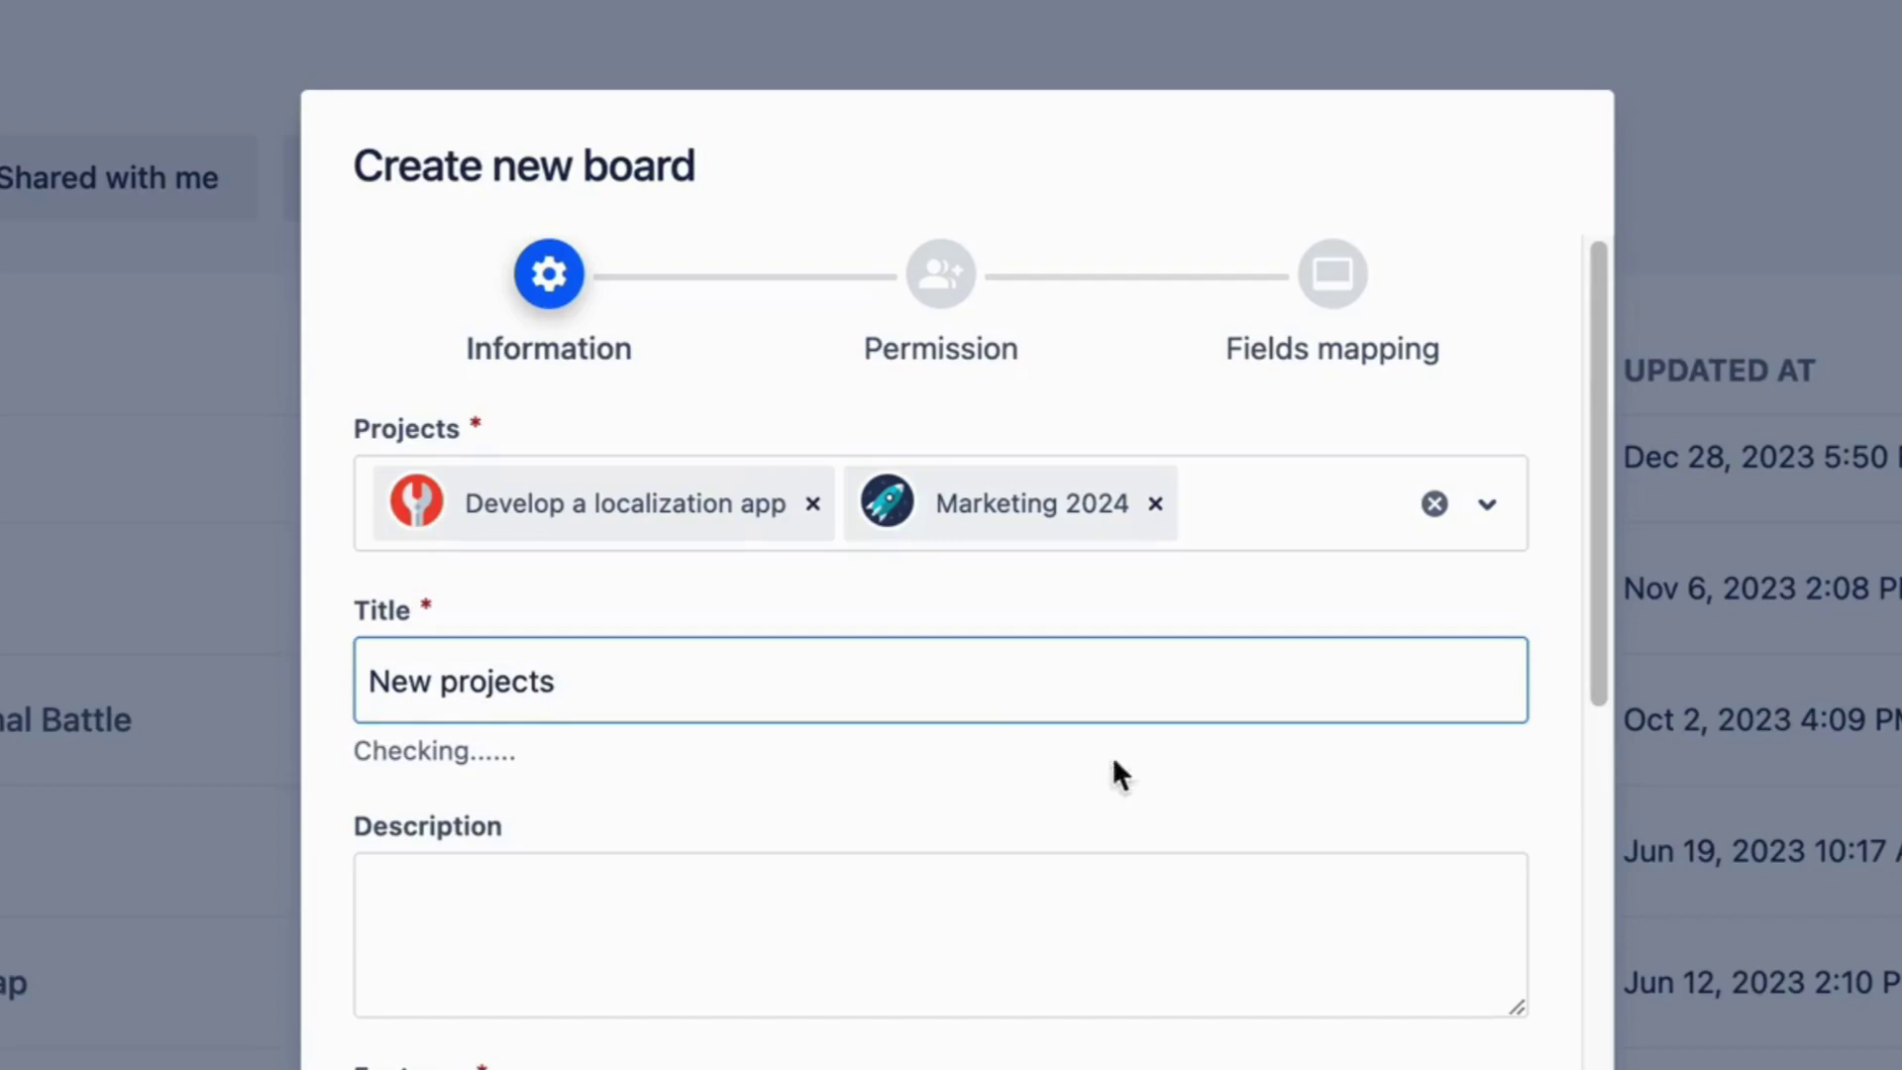
pyautogui.scroll(-1, 1542, 859)
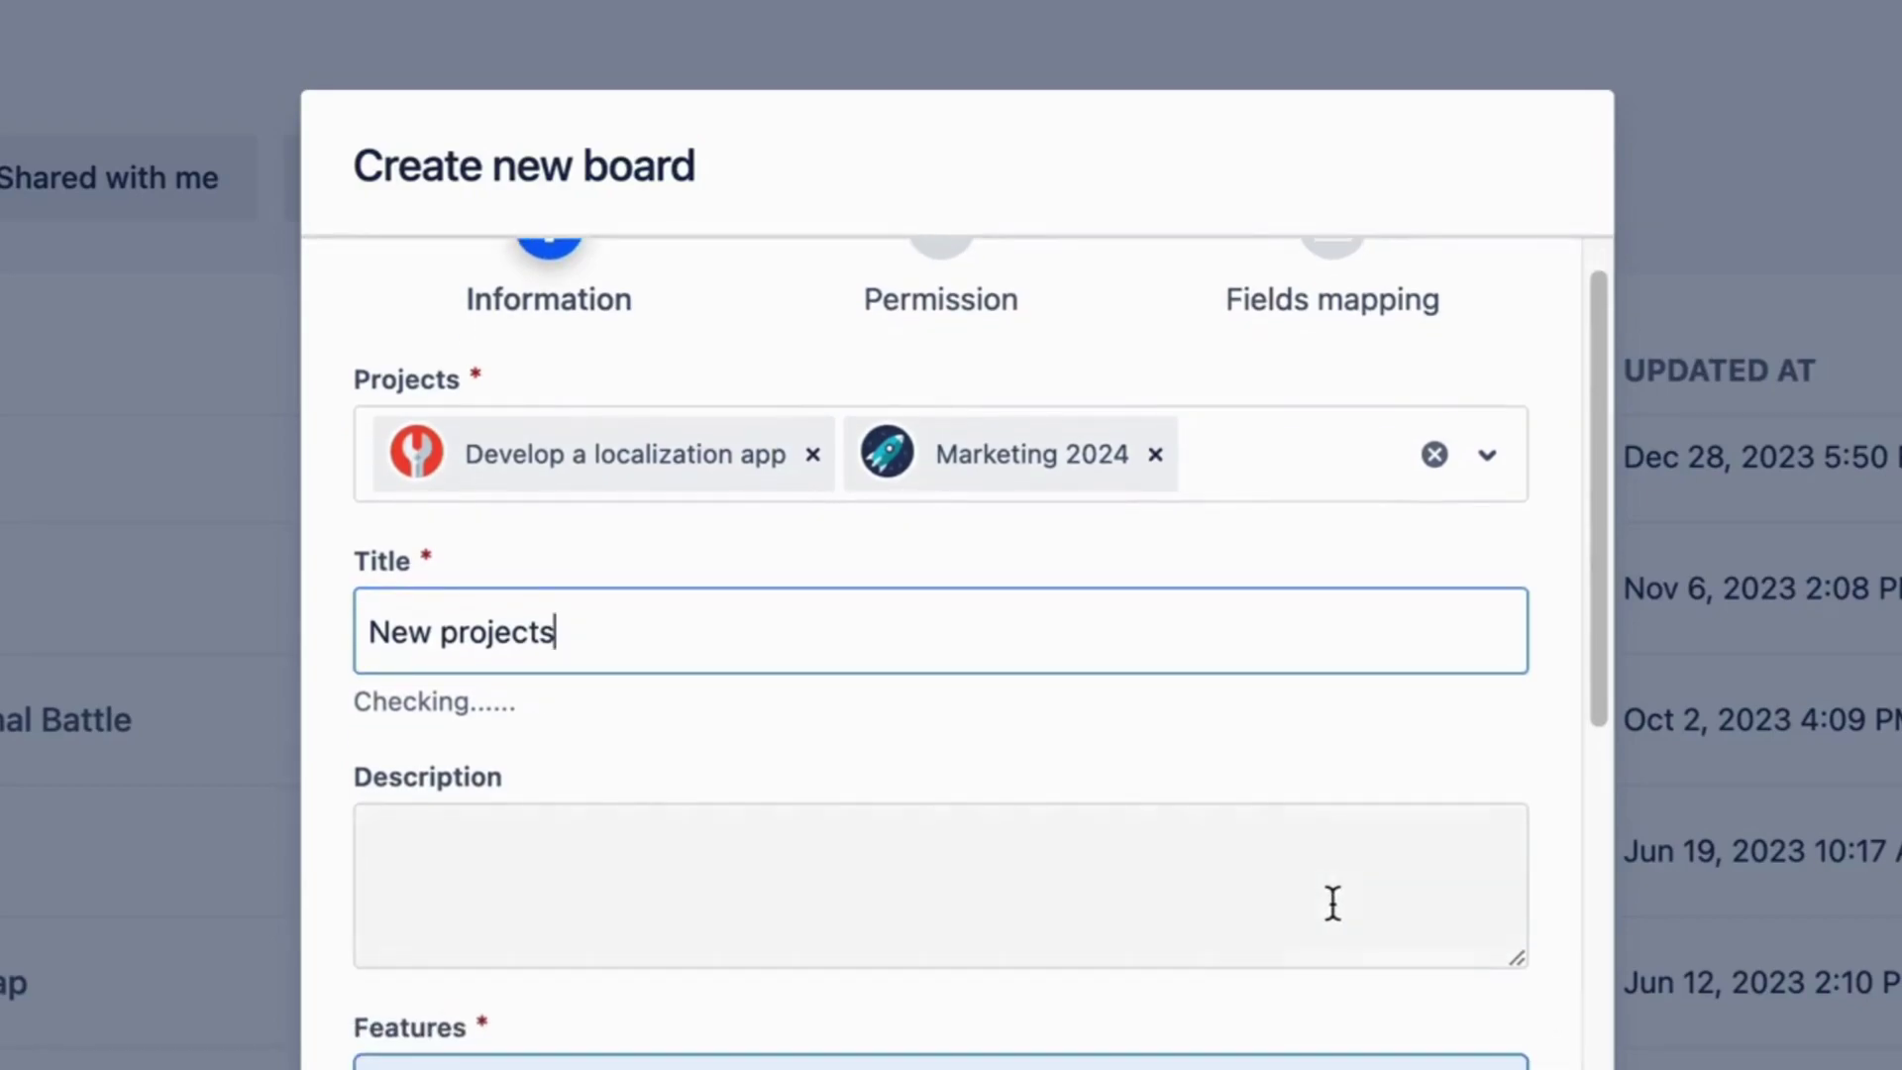
pyautogui.scroll(-5, 1536, 980)
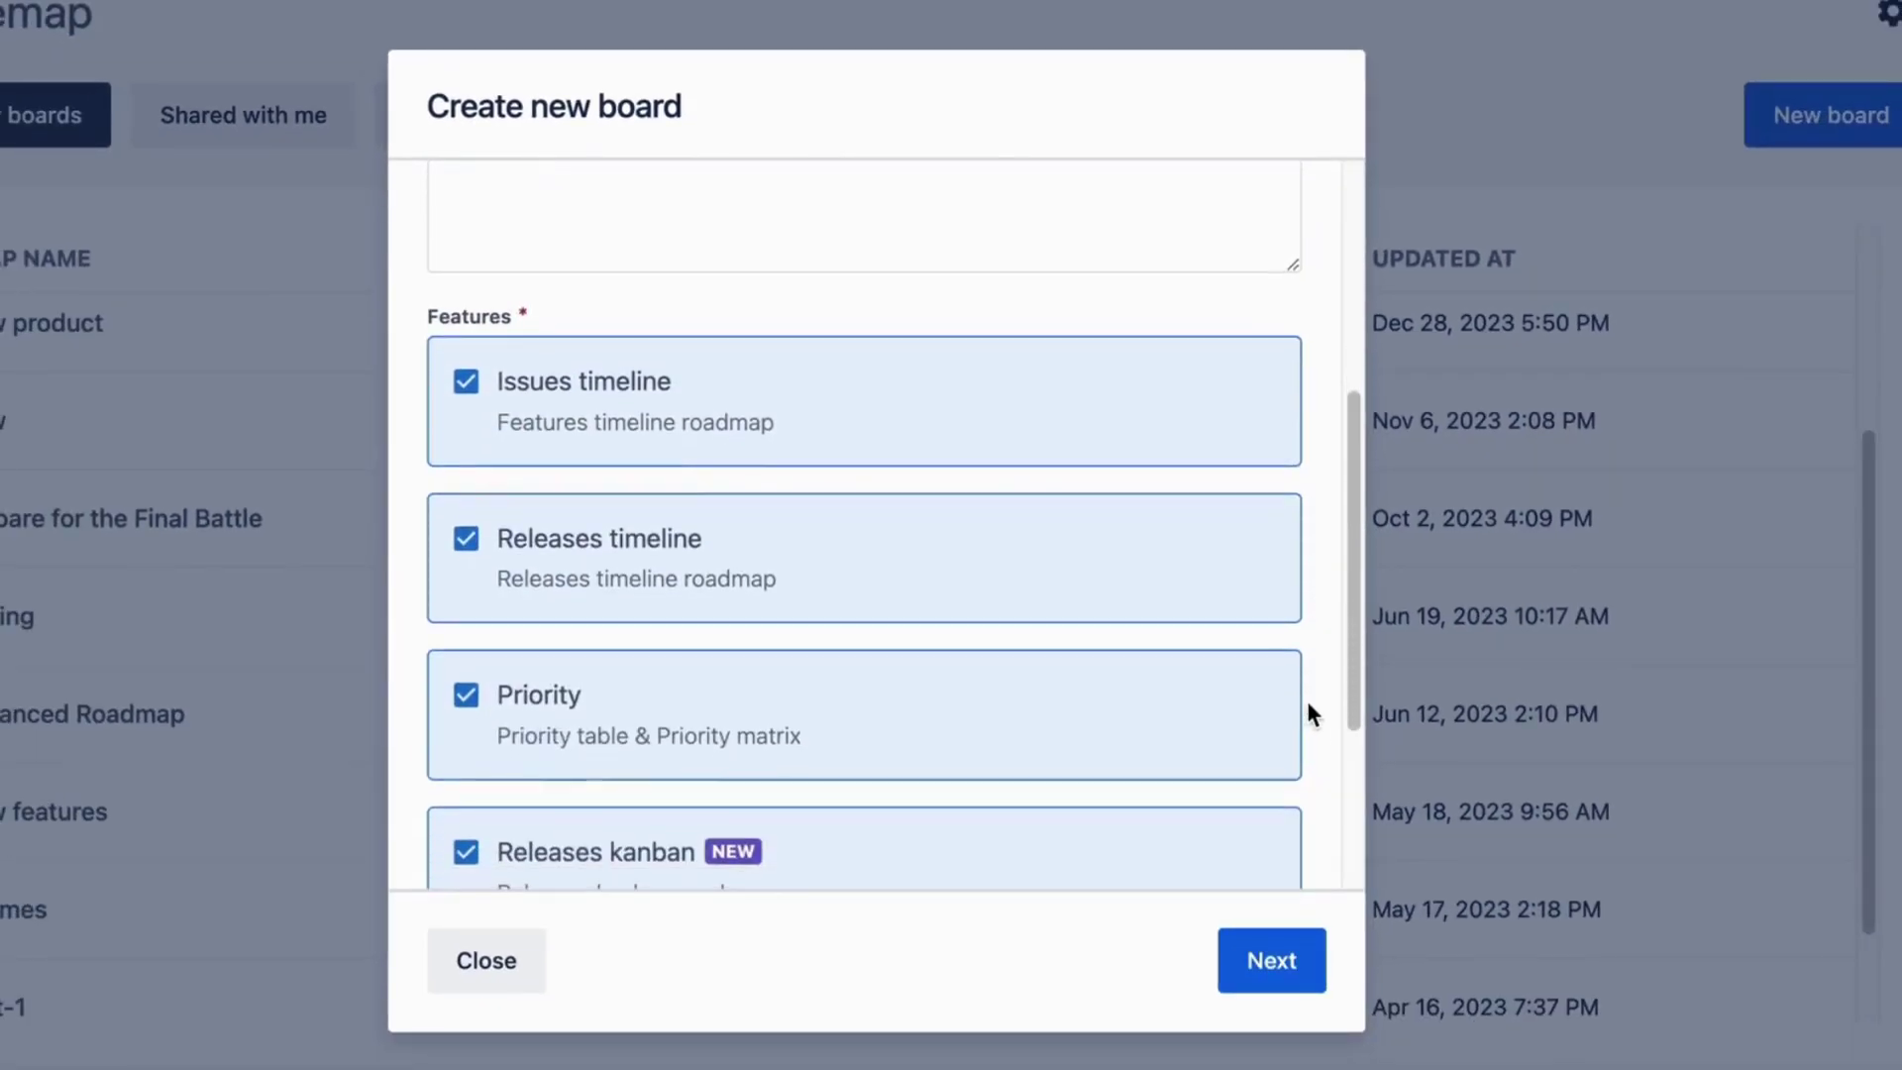
pyautogui.scroll(-2, 1308, 713)
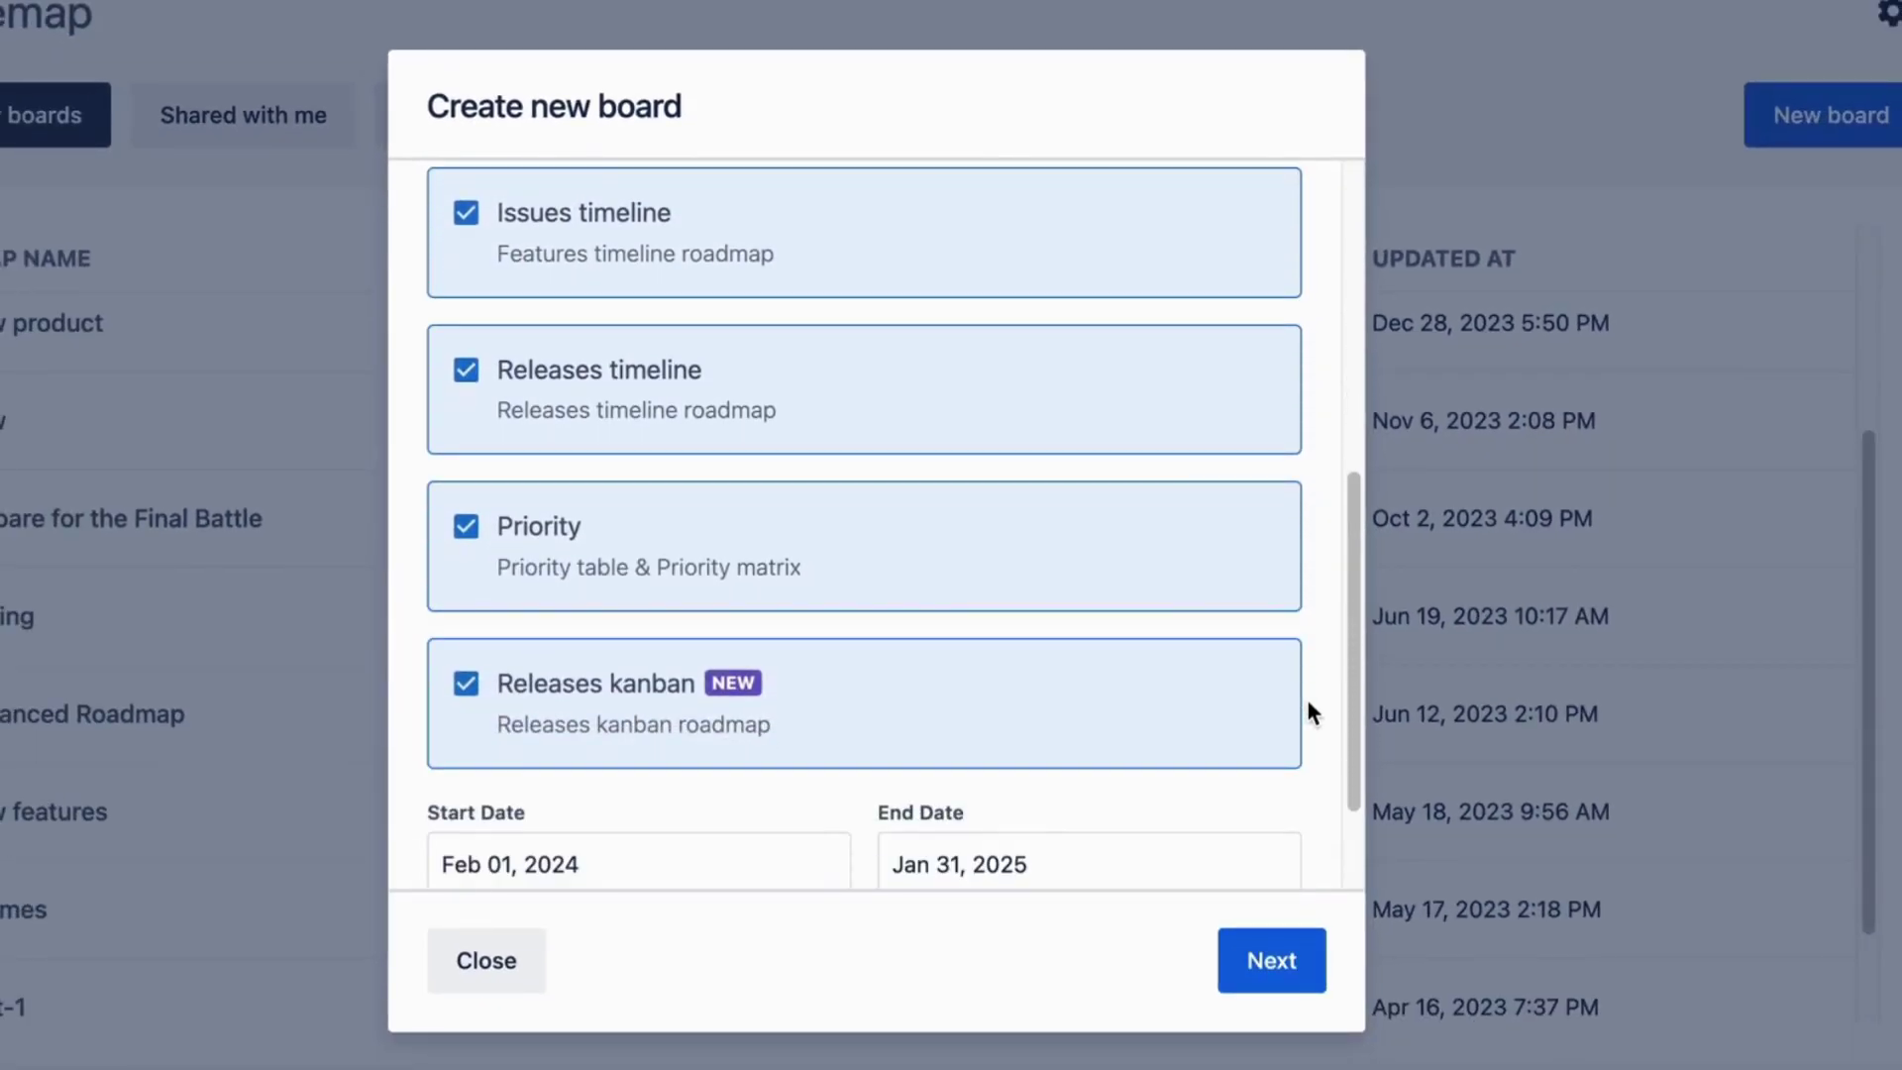
pyautogui.click(483, 535)
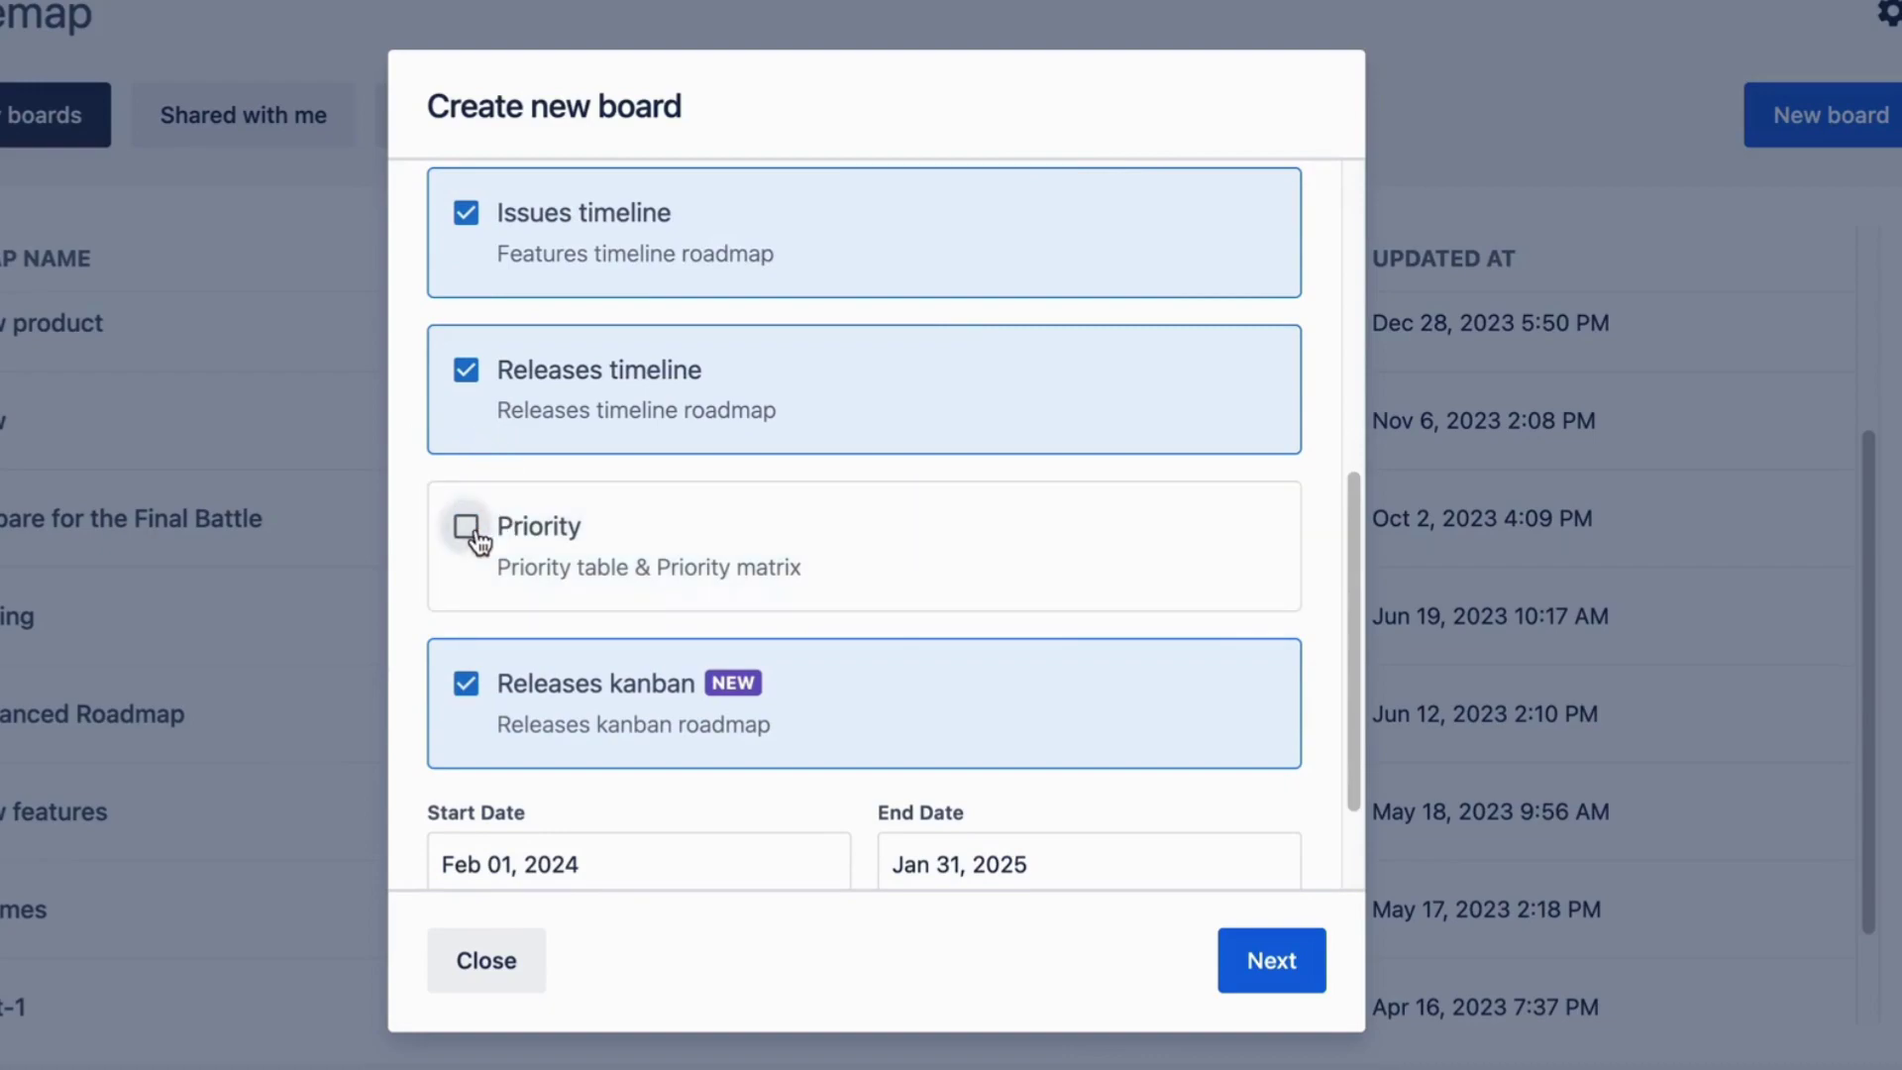
pyautogui.click(468, 684)
pyautogui.click(487, 527)
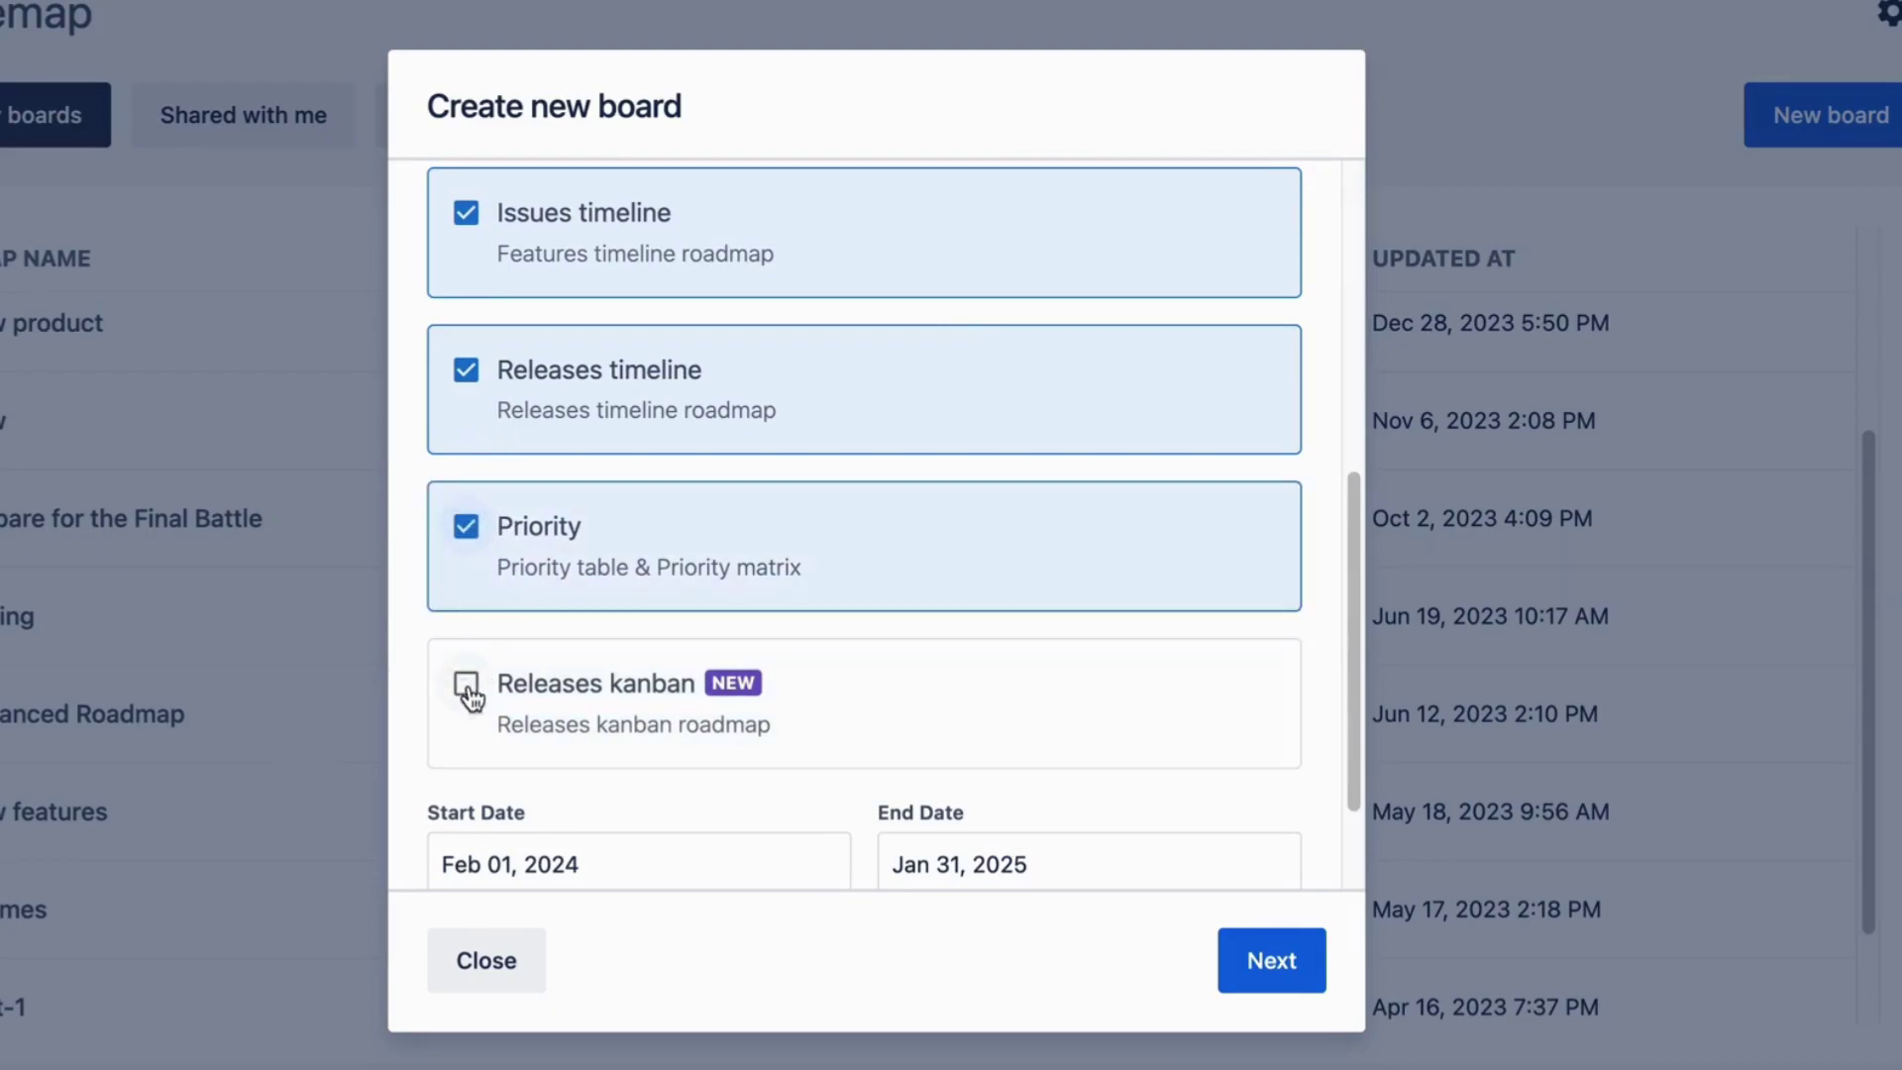
pyautogui.click(469, 693)
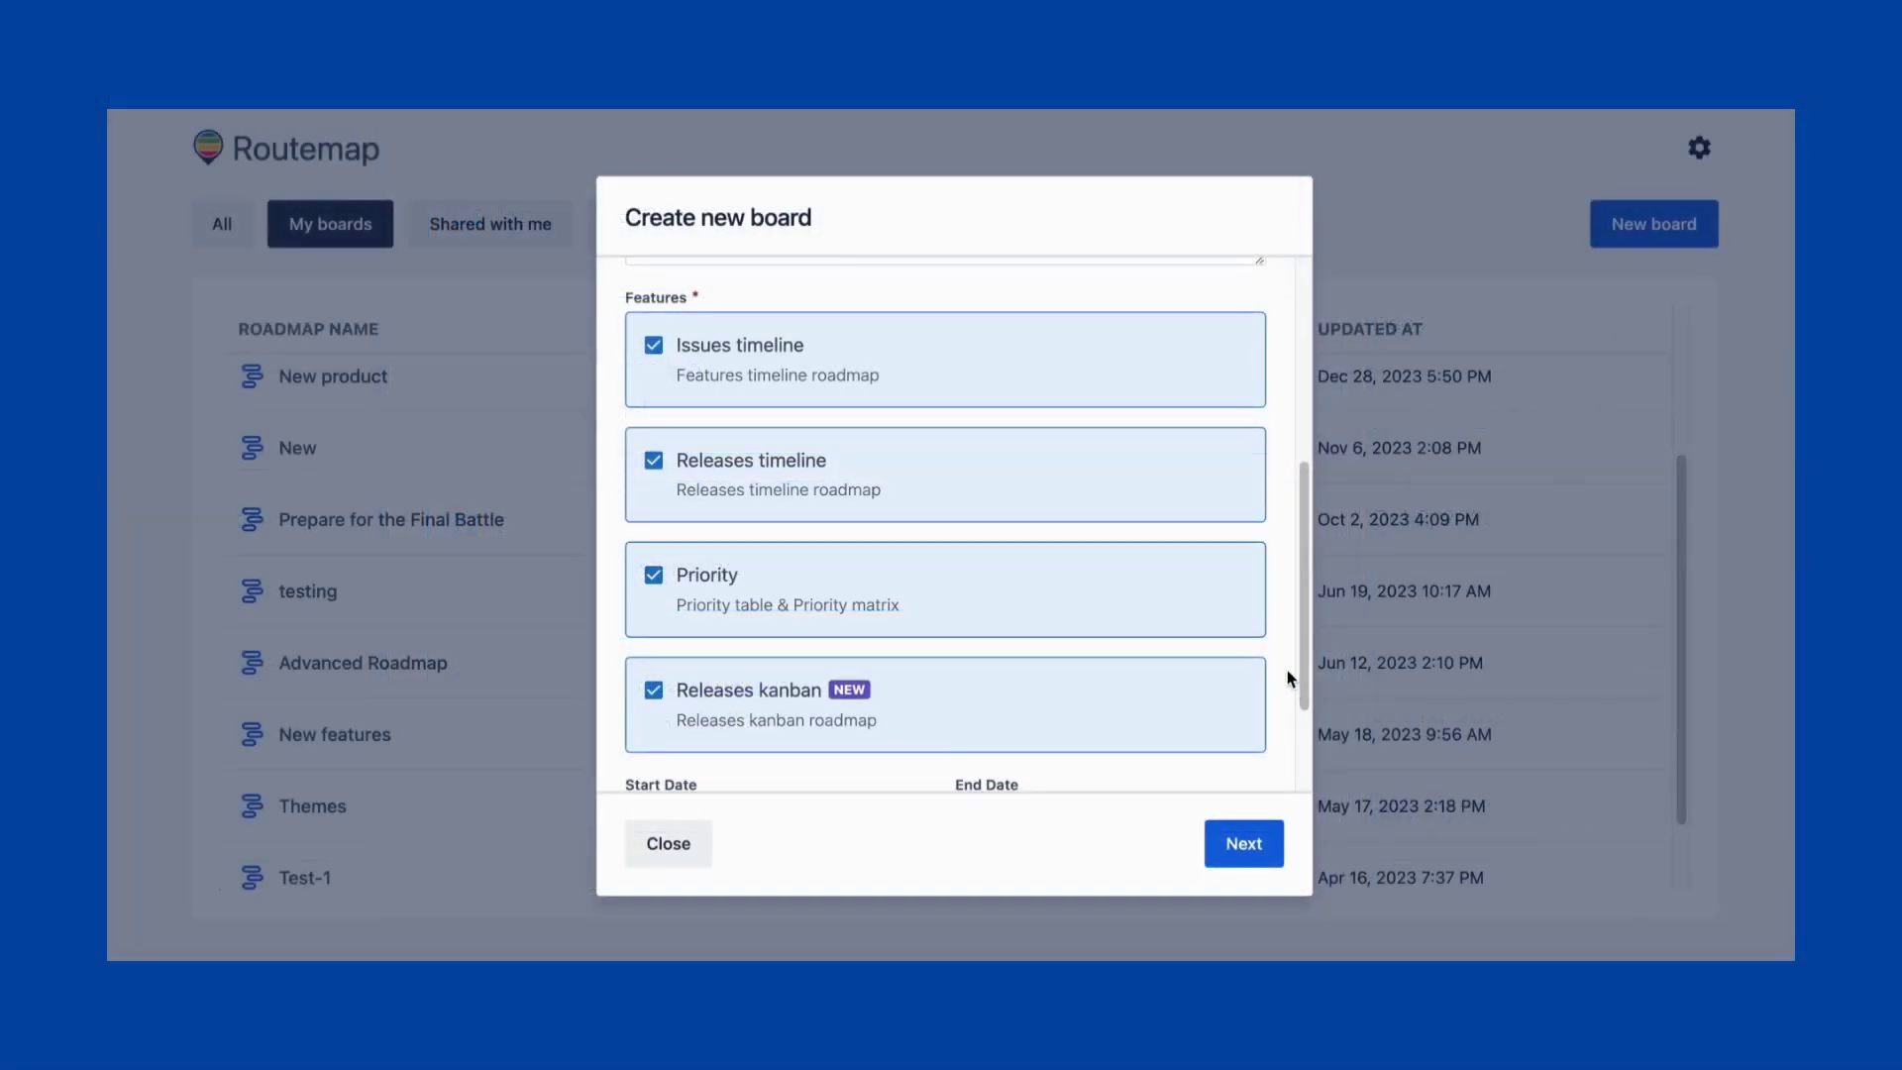
pyautogui.scroll(-2, 1327, 685)
pyautogui.scroll(-2, 1285, 641)
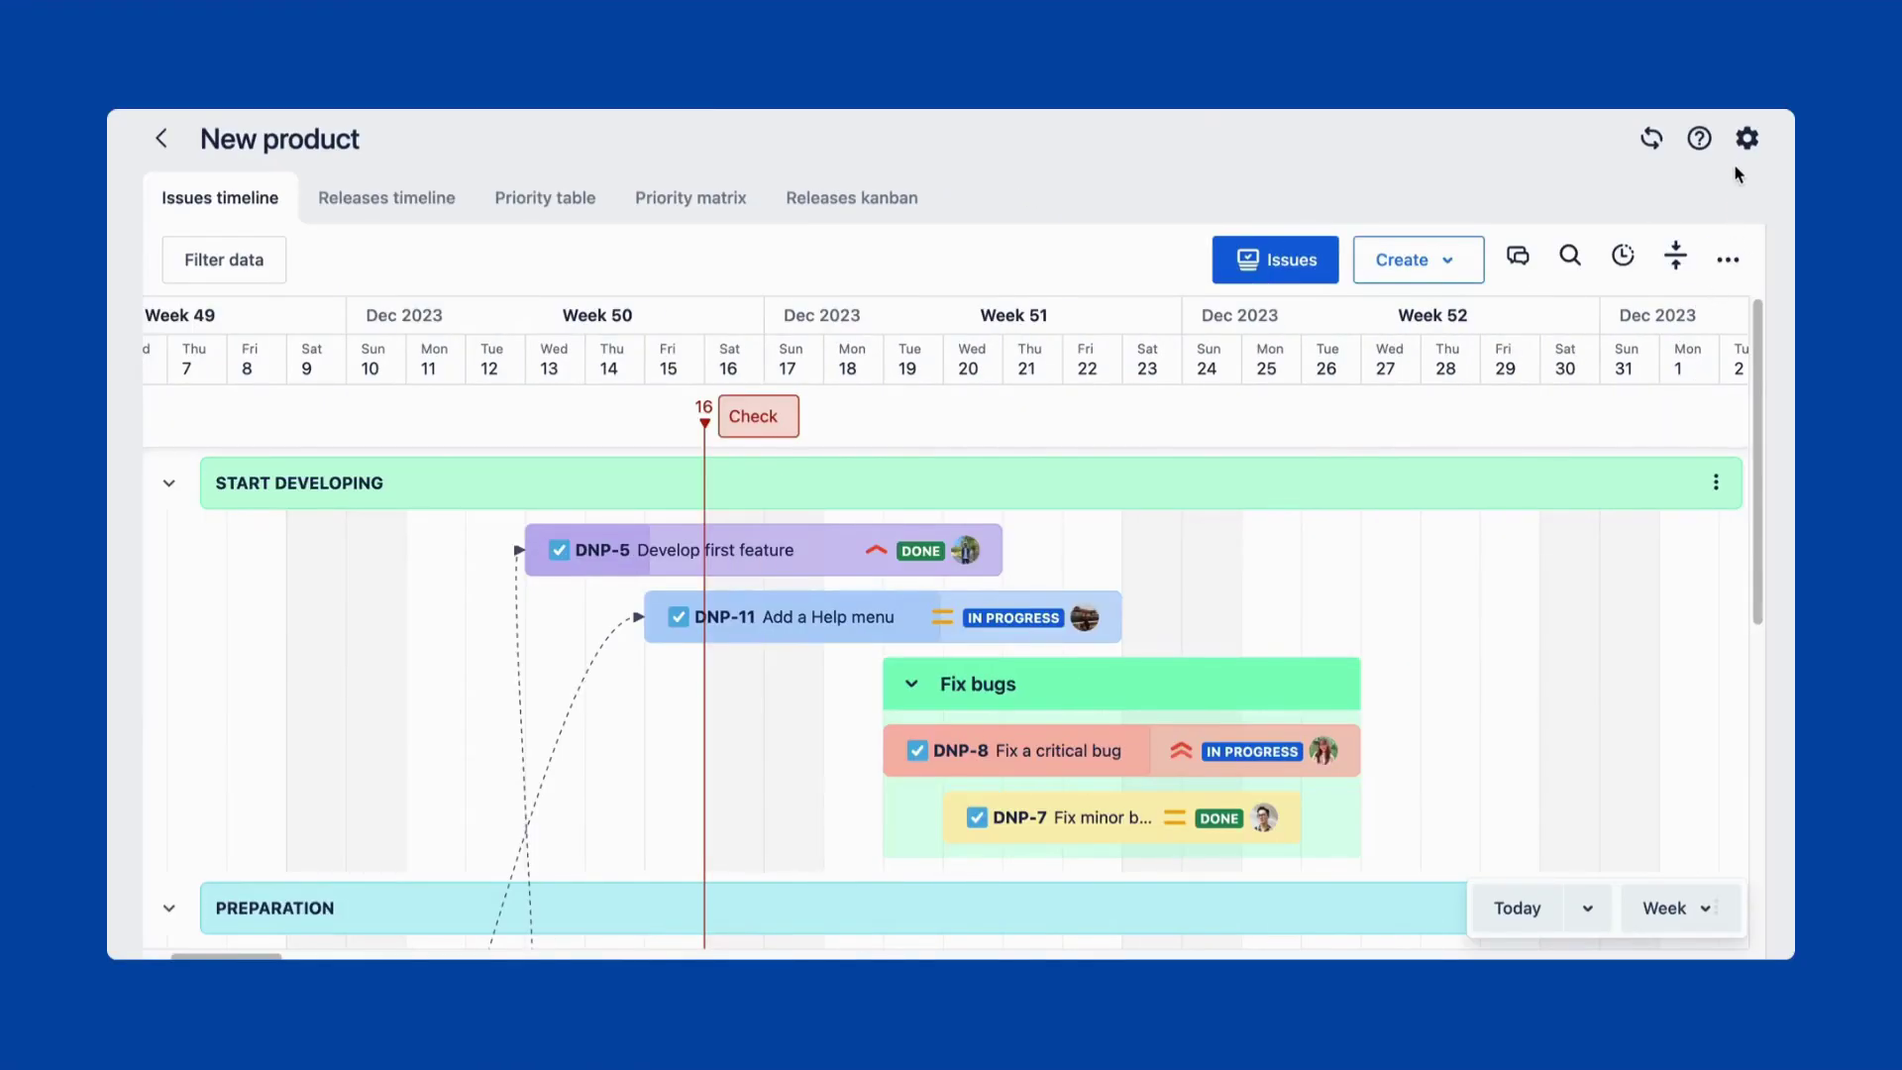
# In board settings, map Auto-sync products to marketplace app dates: Start date as start, Due date as end.
pyautogui.click(1744, 146)
pyautogui.click(1700, 238)
pyautogui.scroll(-5, 1053, 482)
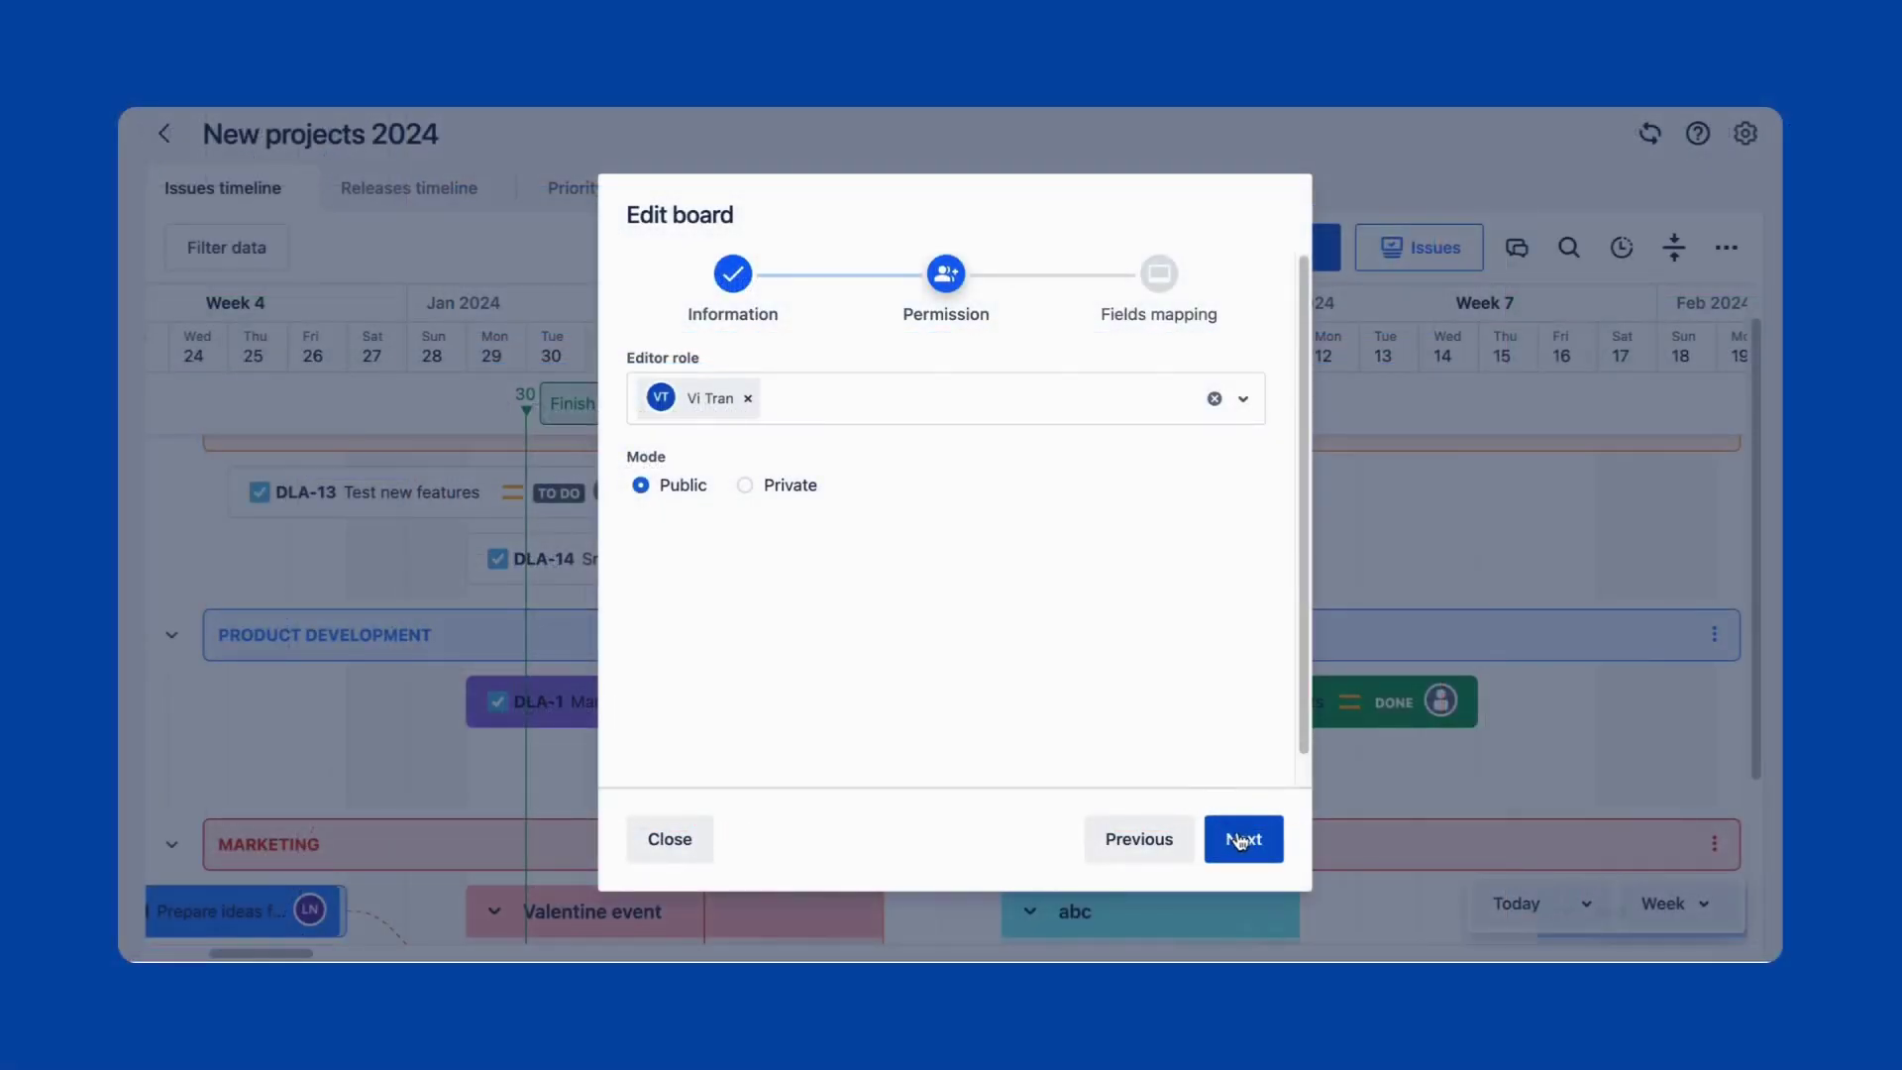
pyautogui.click(1243, 839)
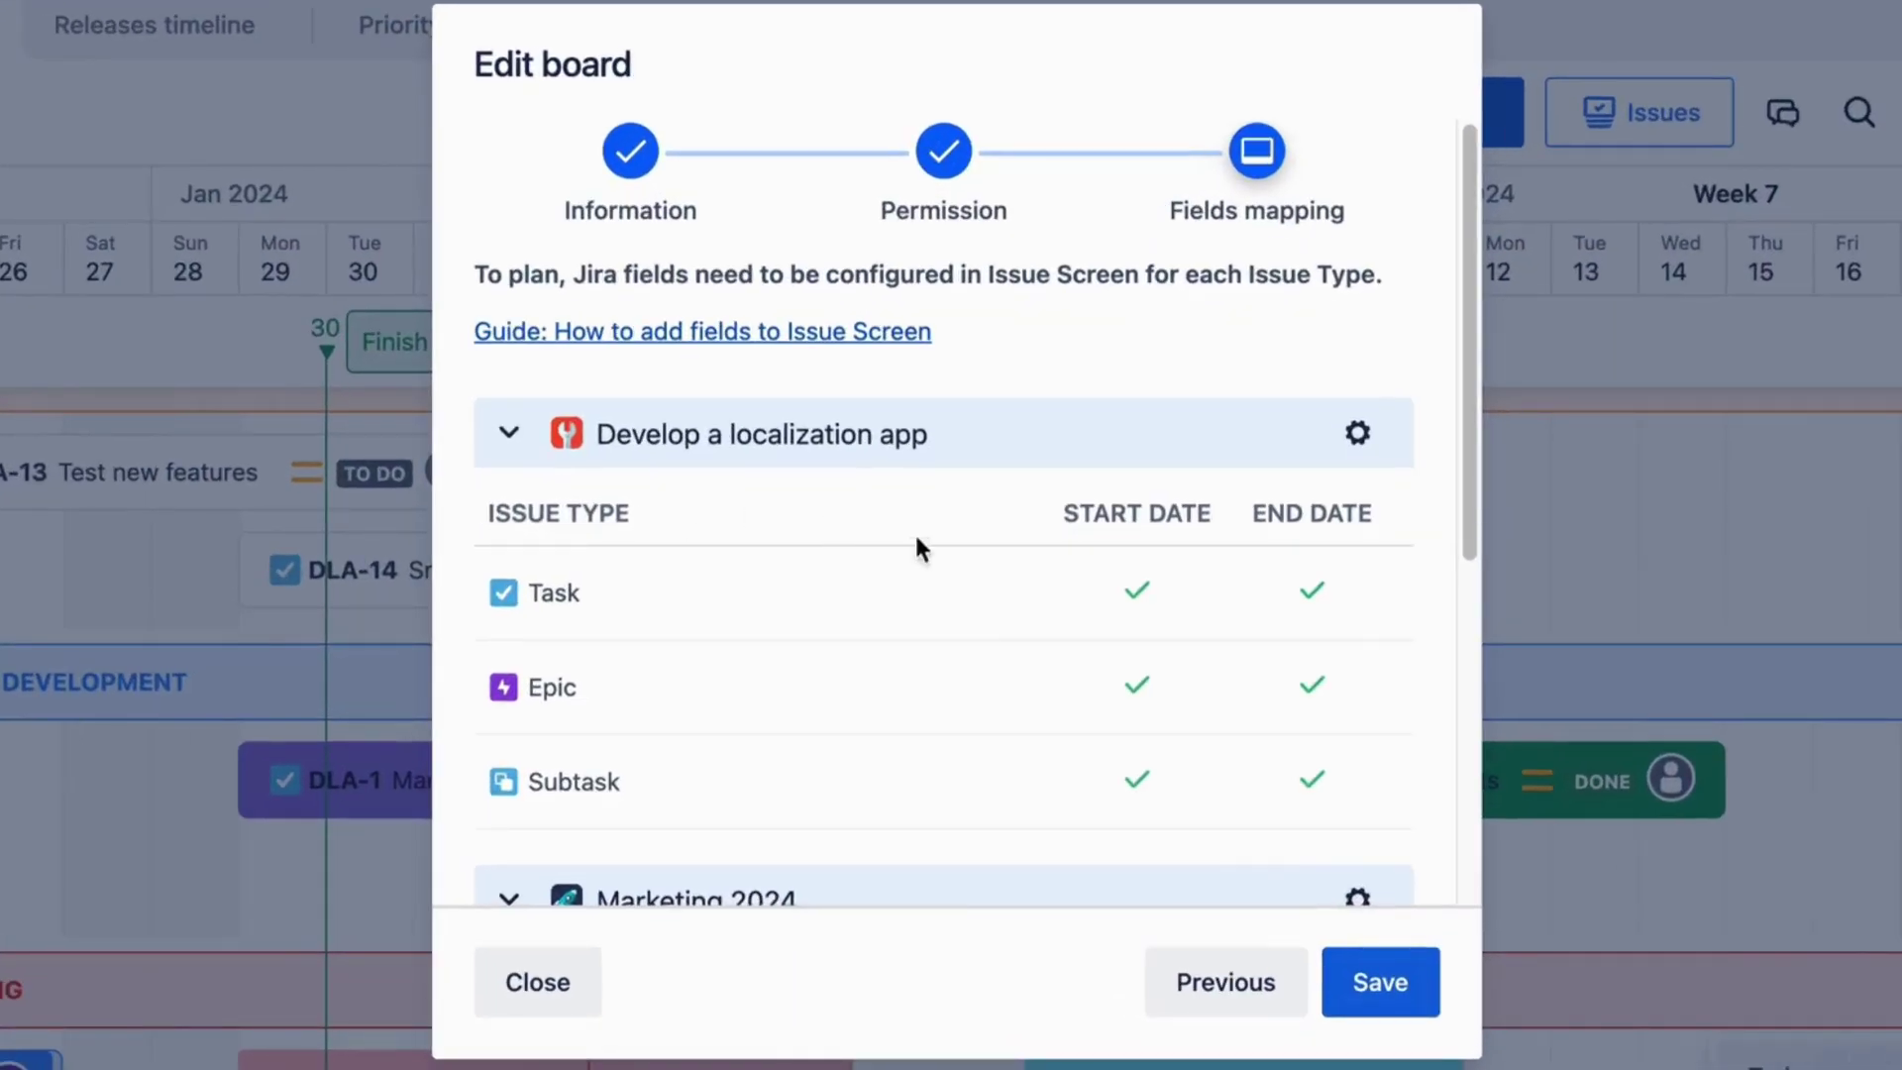
pyautogui.scroll(-6, 1185, 594)
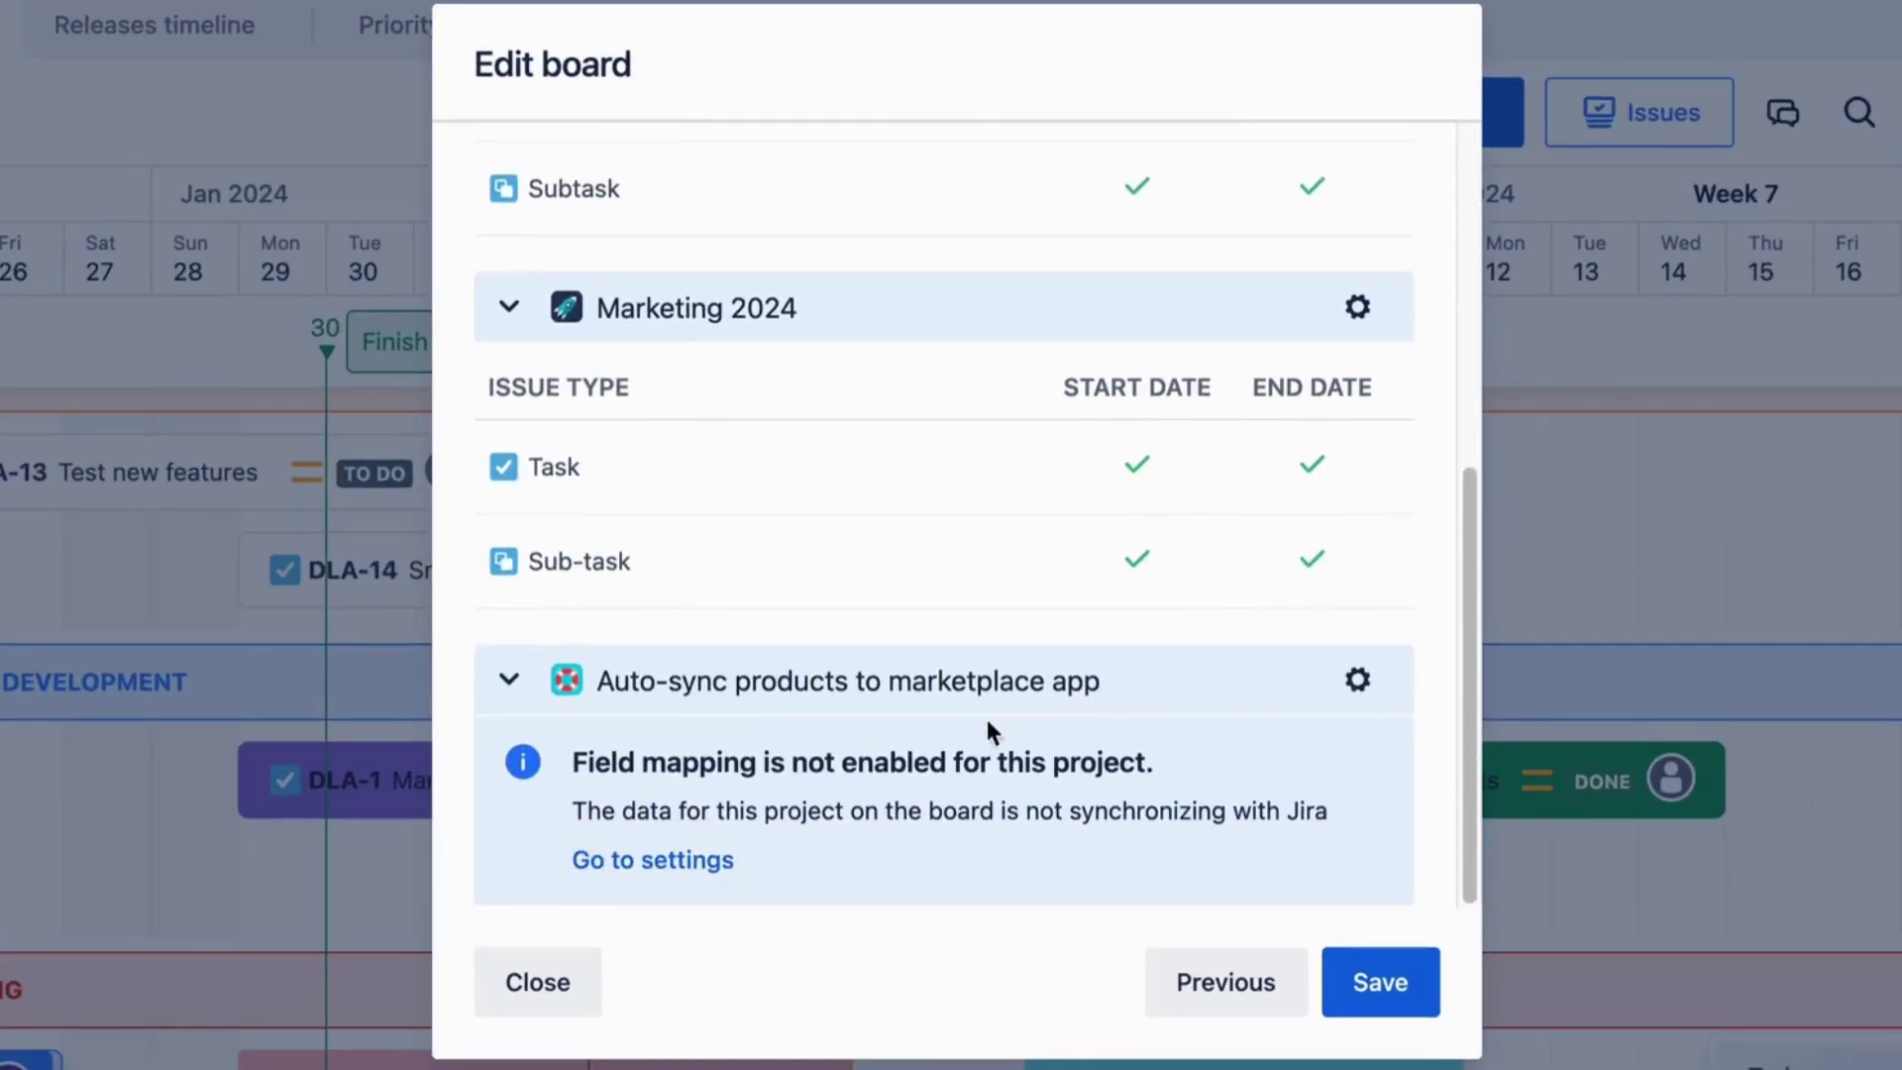
pyautogui.click(712, 876)
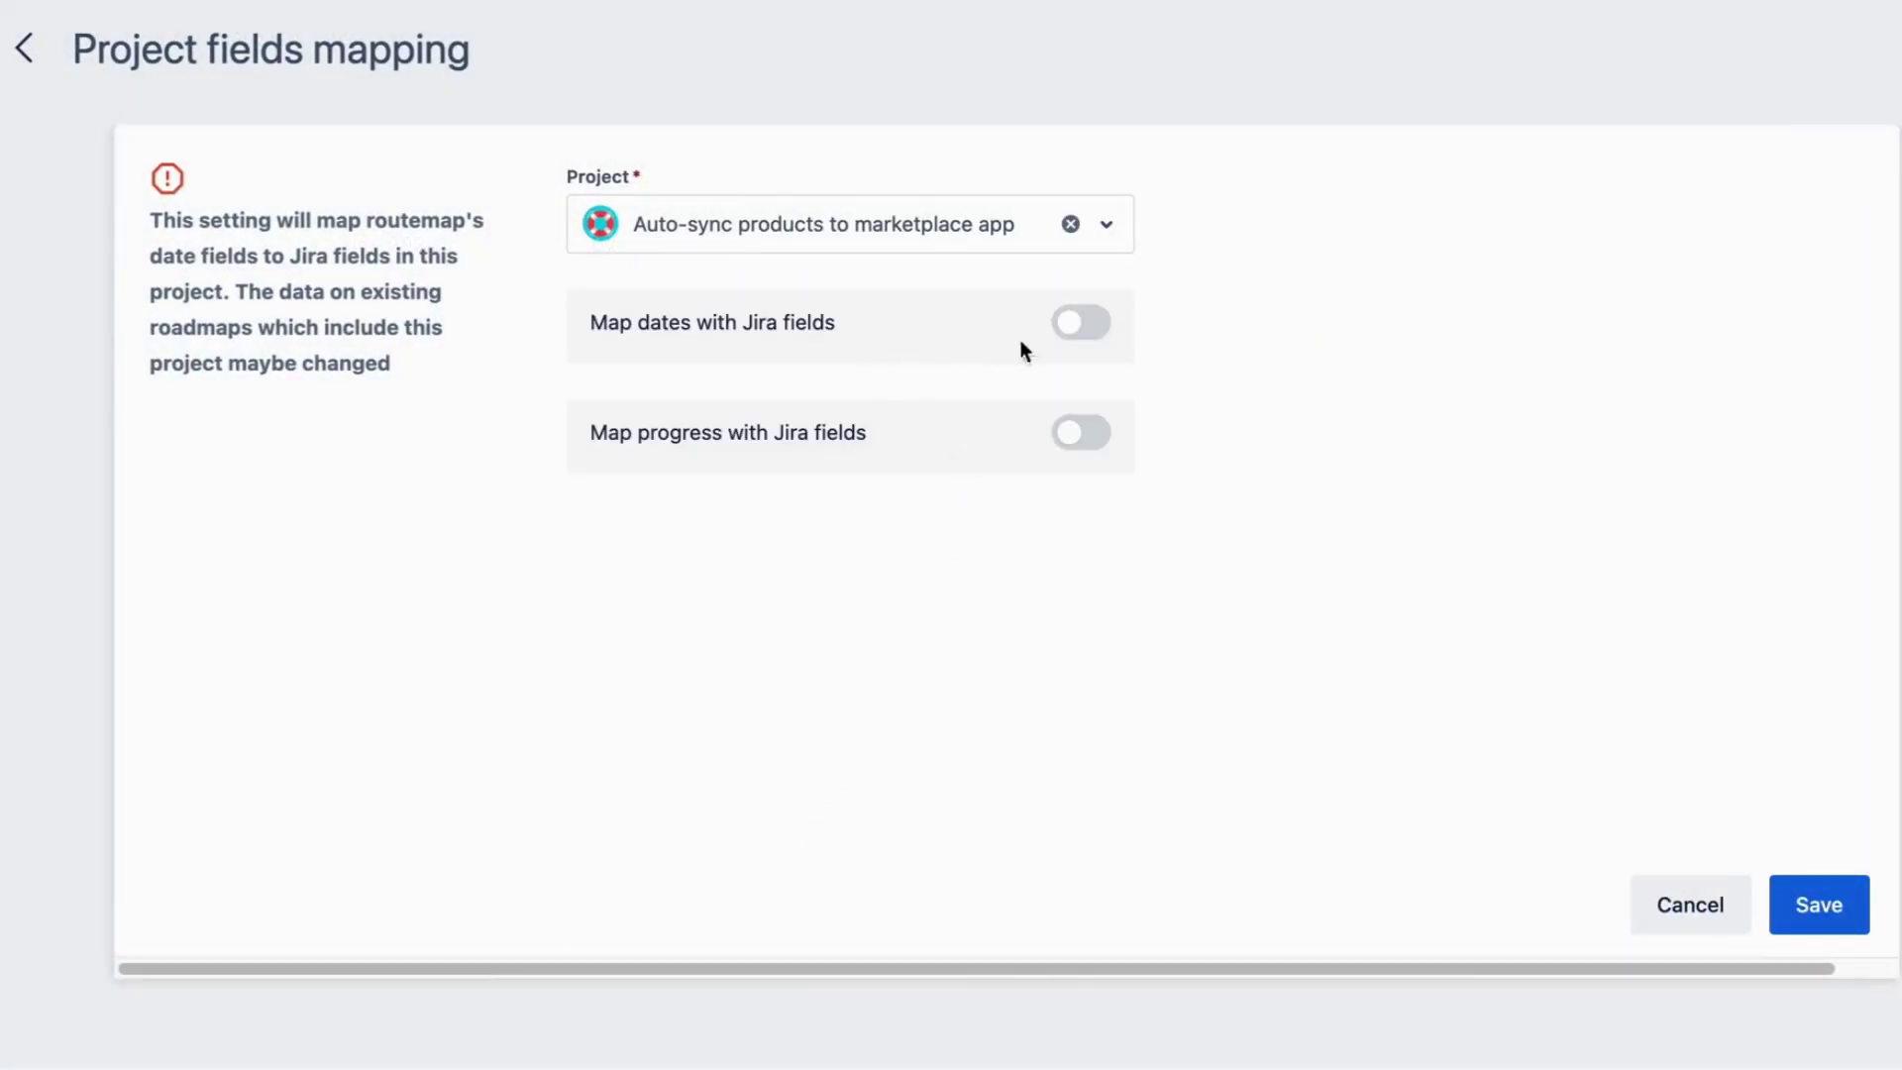
pyautogui.click(1099, 333)
pyautogui.click(768, 426)
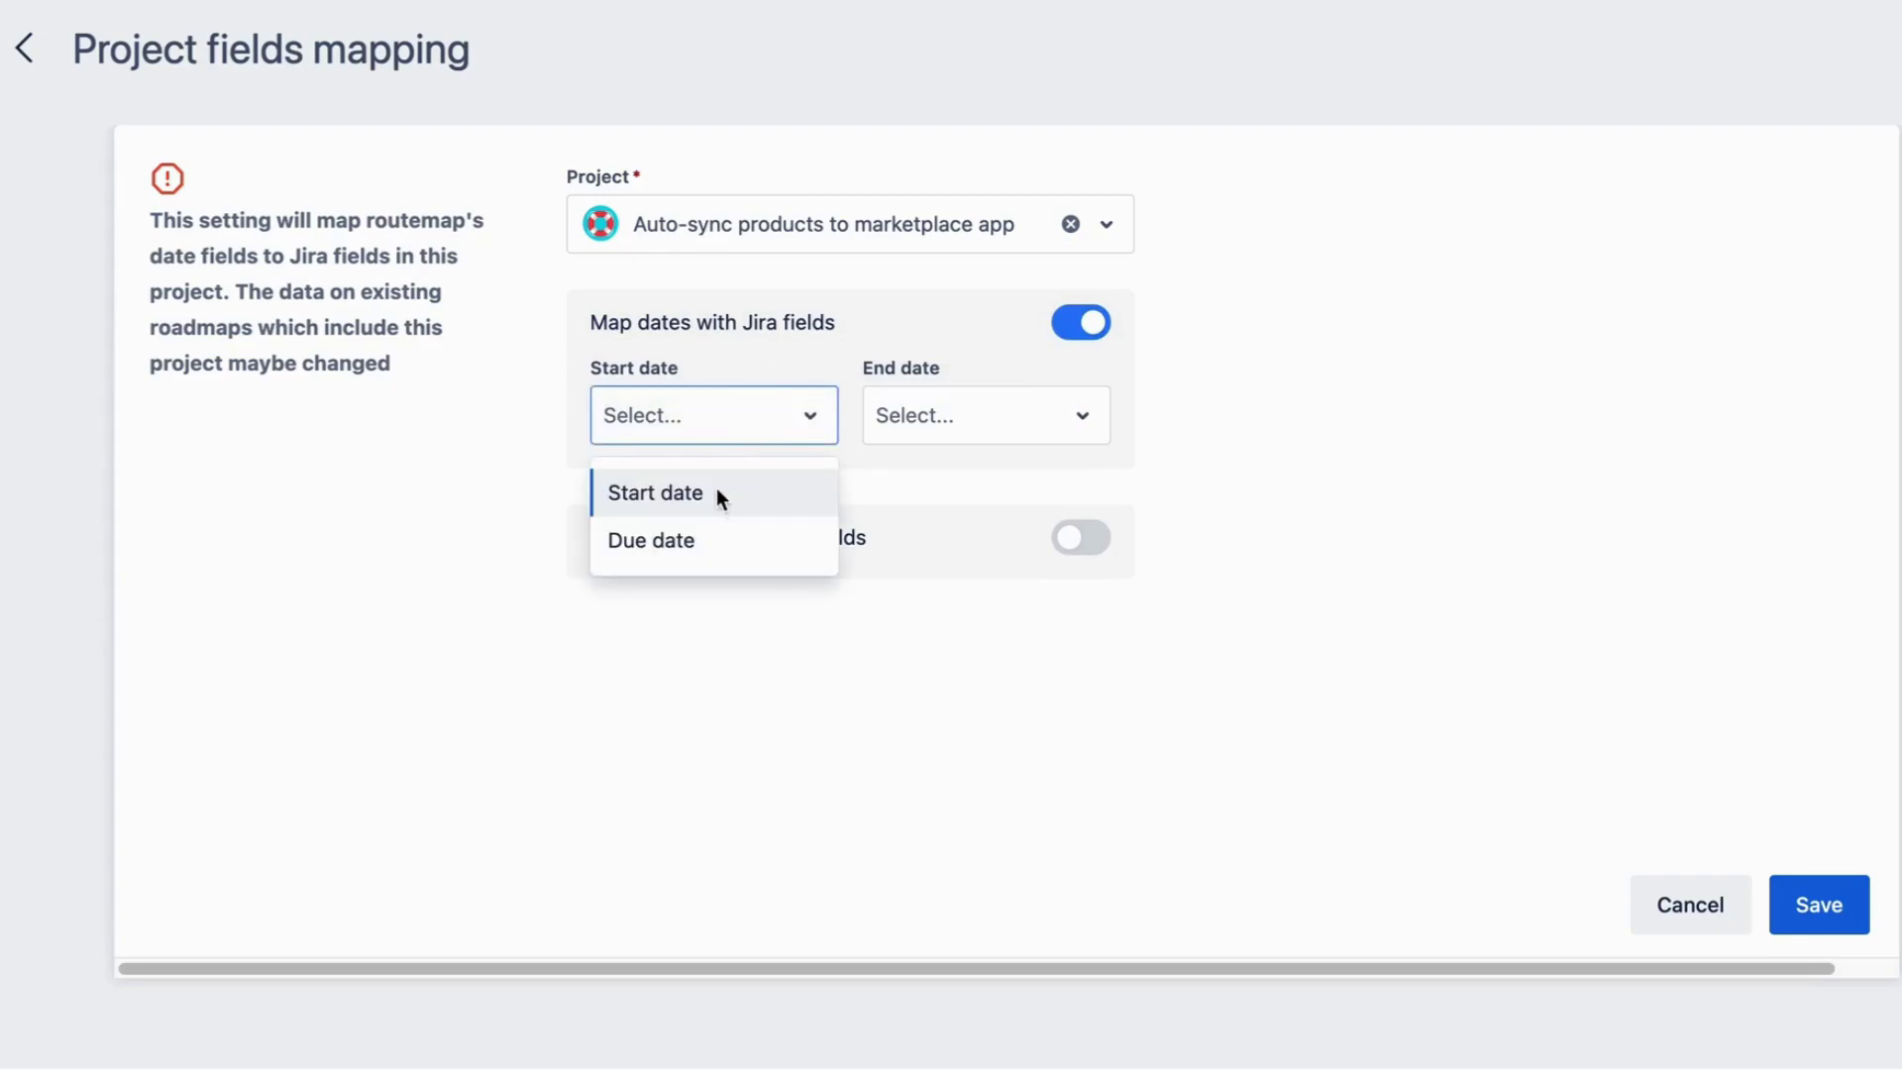
pyautogui.click(683, 495)
pyautogui.click(959, 428)
pyautogui.click(934, 535)
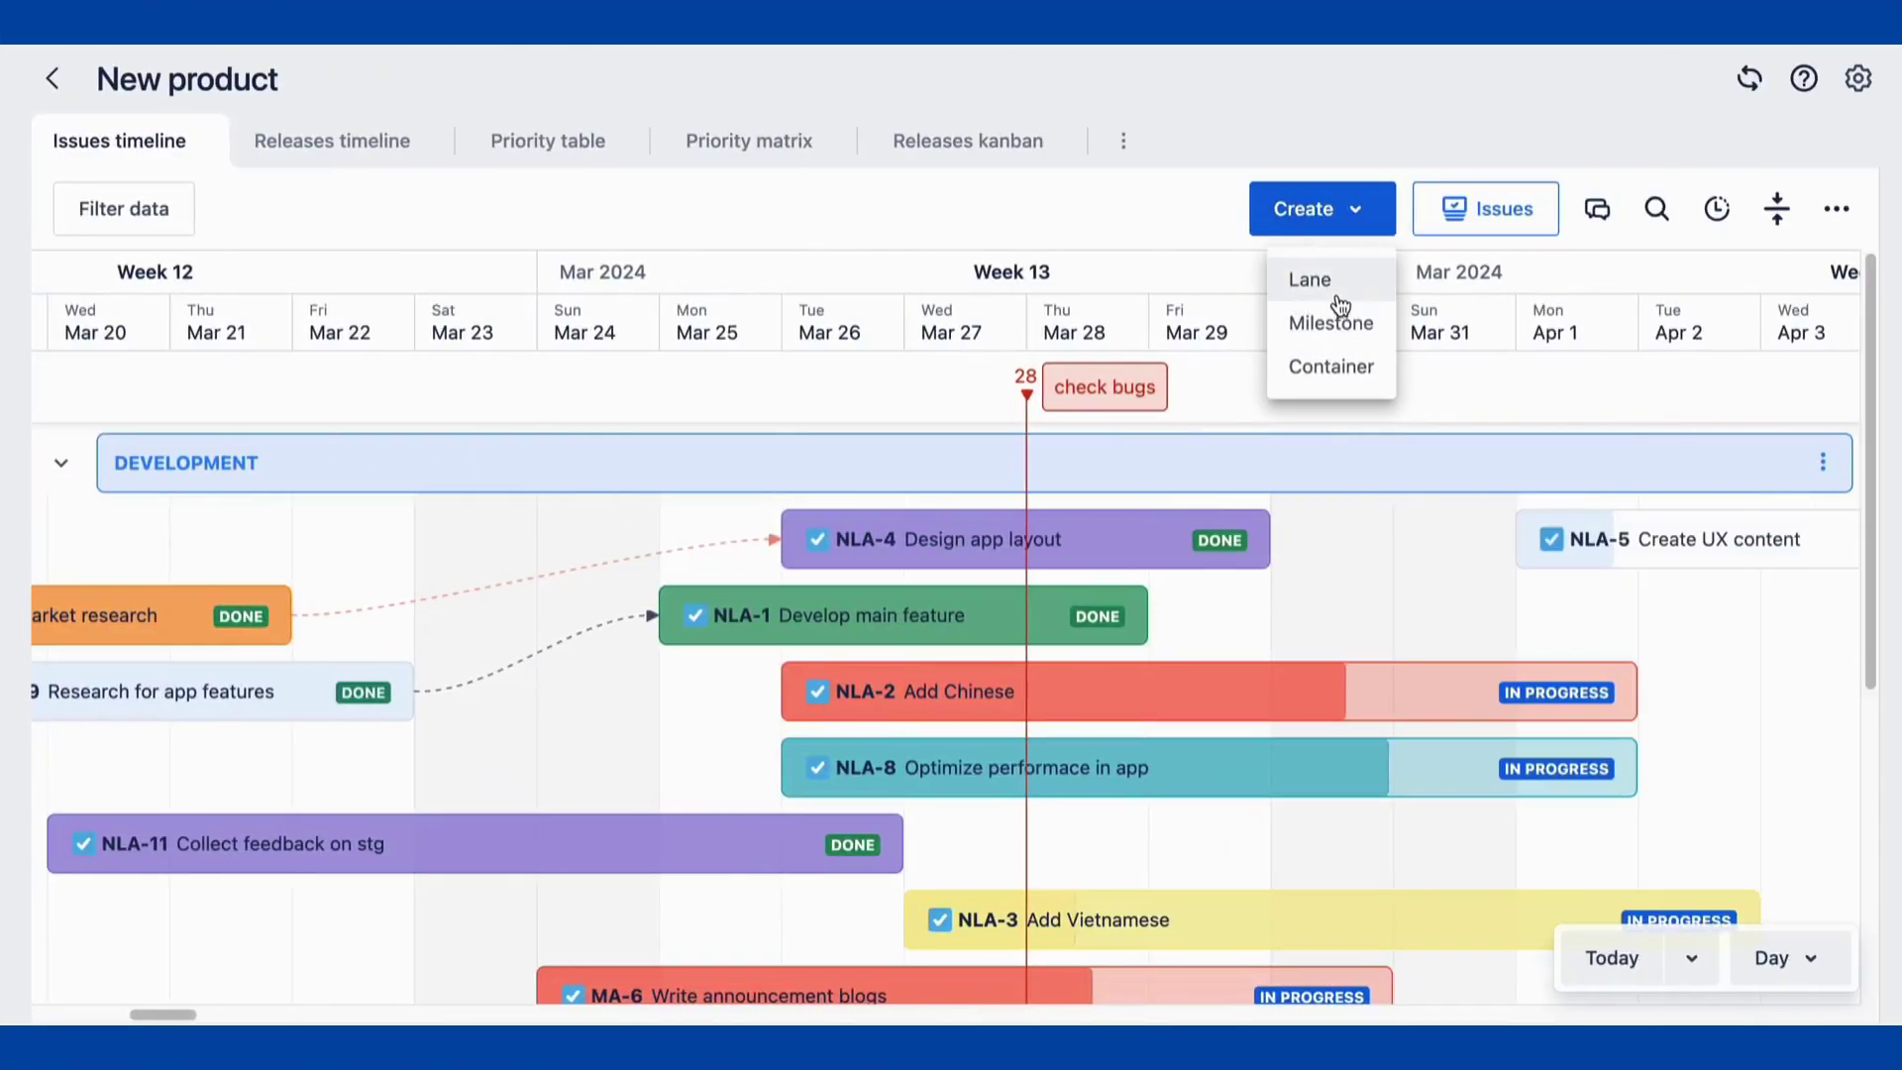
# Create a new green lane titled 'QA'.
pyautogui.click(1307, 276)
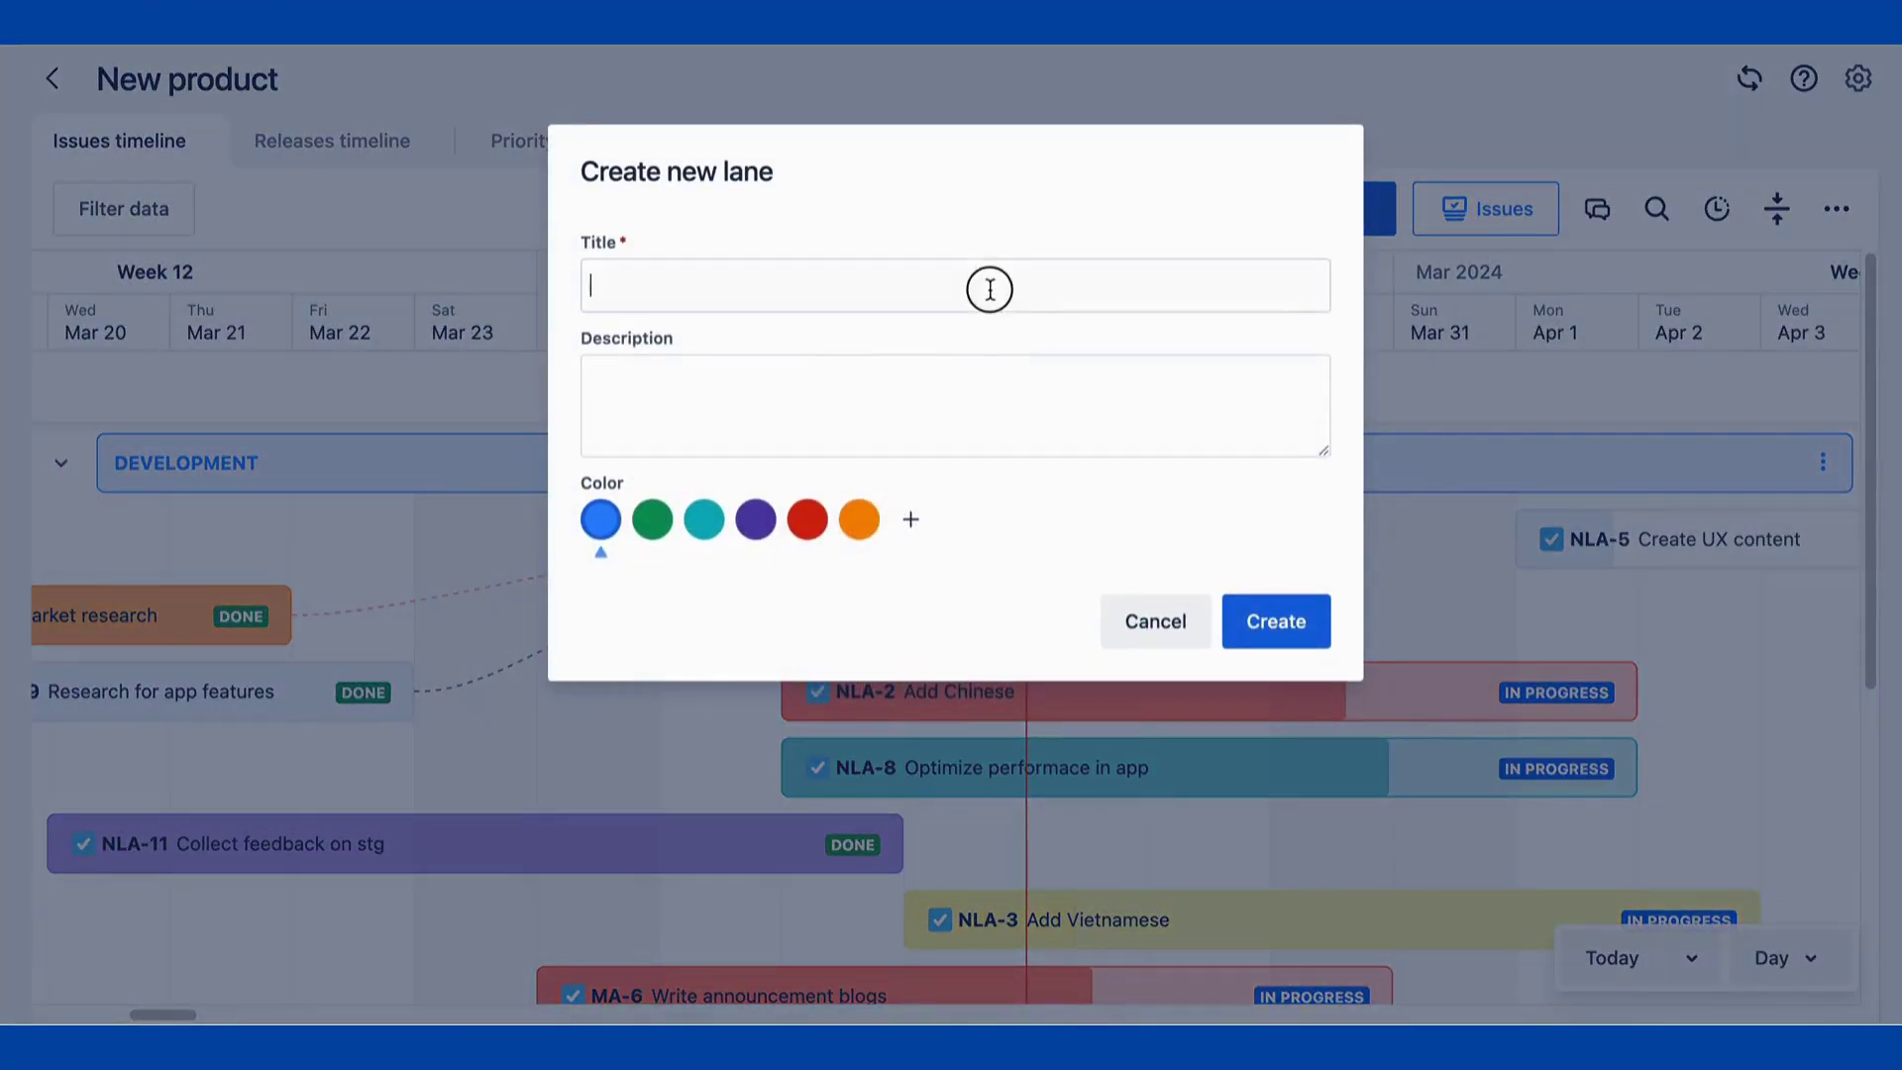
pyautogui.write('QA')
pyautogui.click(651, 525)
pyautogui.click(1287, 621)
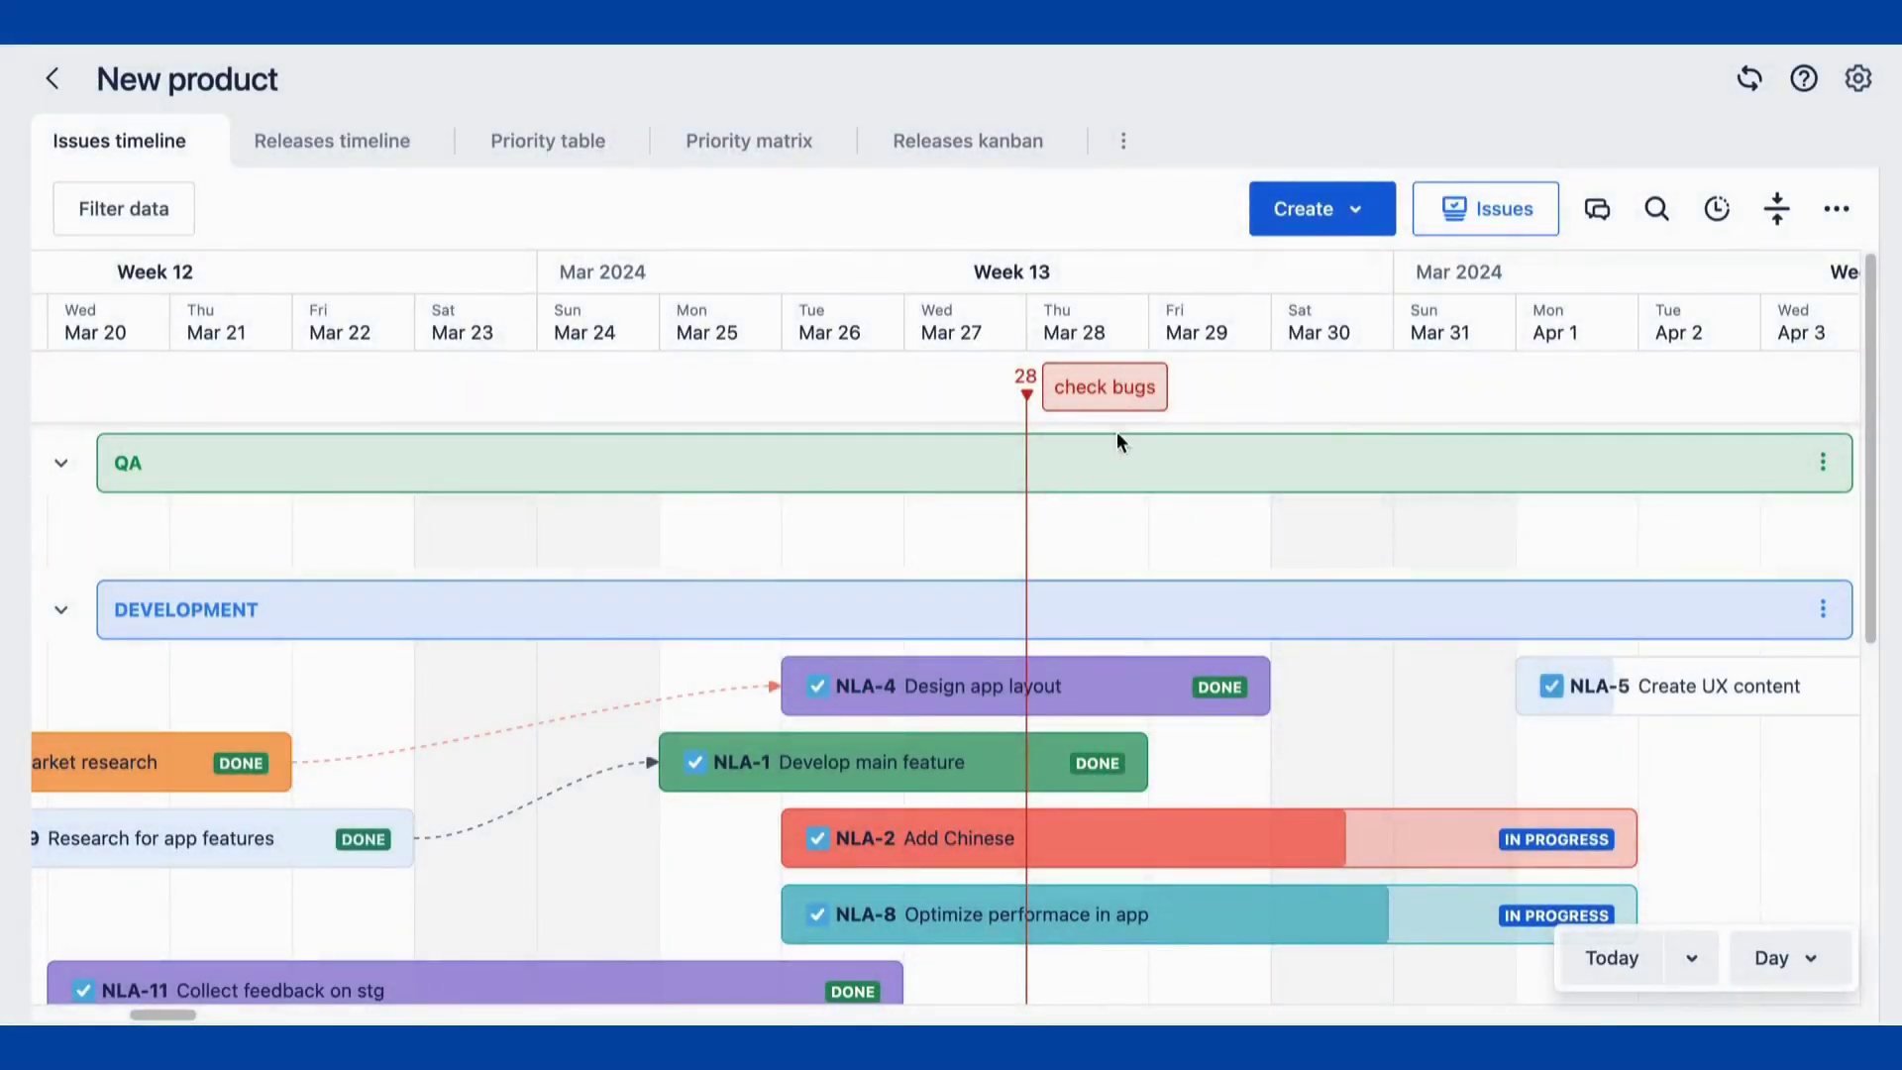
# Schedule NLA-13 and NLA-6 Flx bugs in the QA lane and raise NLA-13 progress to 23%.
pyautogui.click(1485, 208)
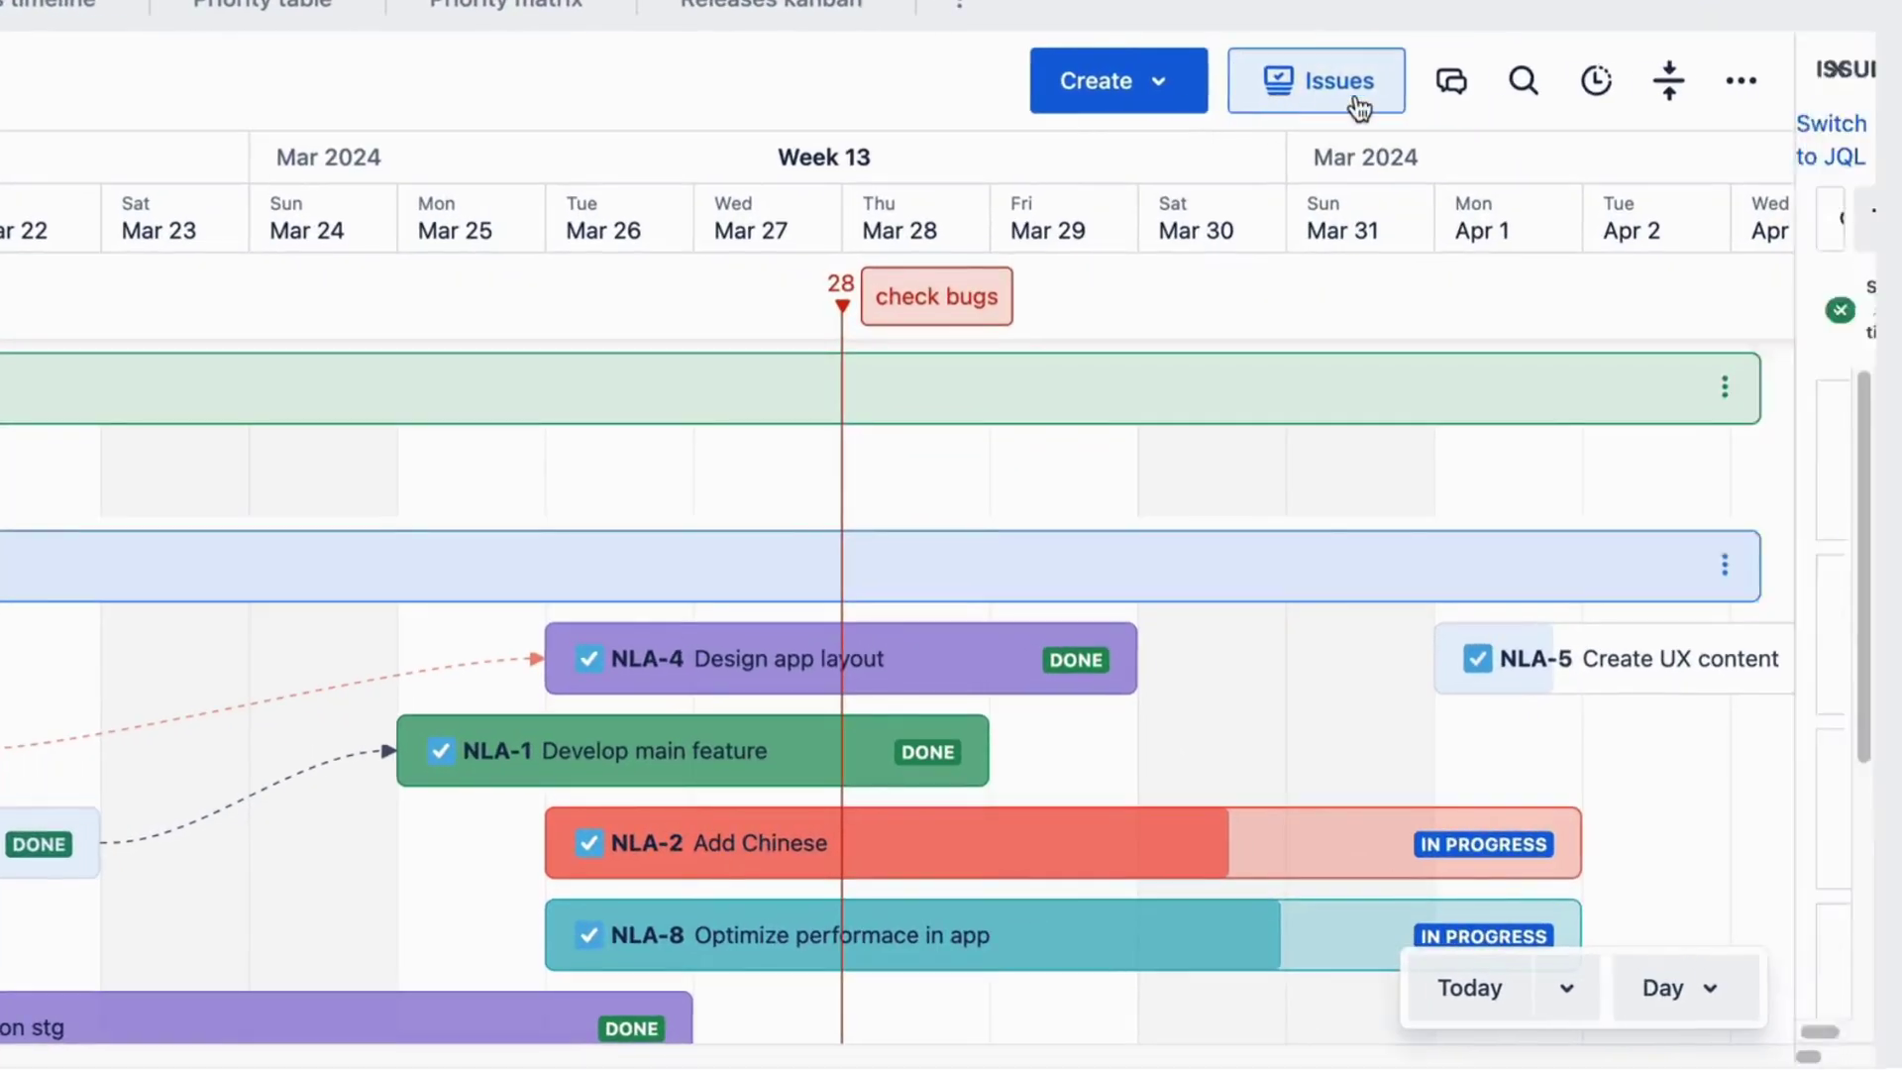
pyautogui.moveTo(1655, 477); pyautogui.dragTo(1168, 461)
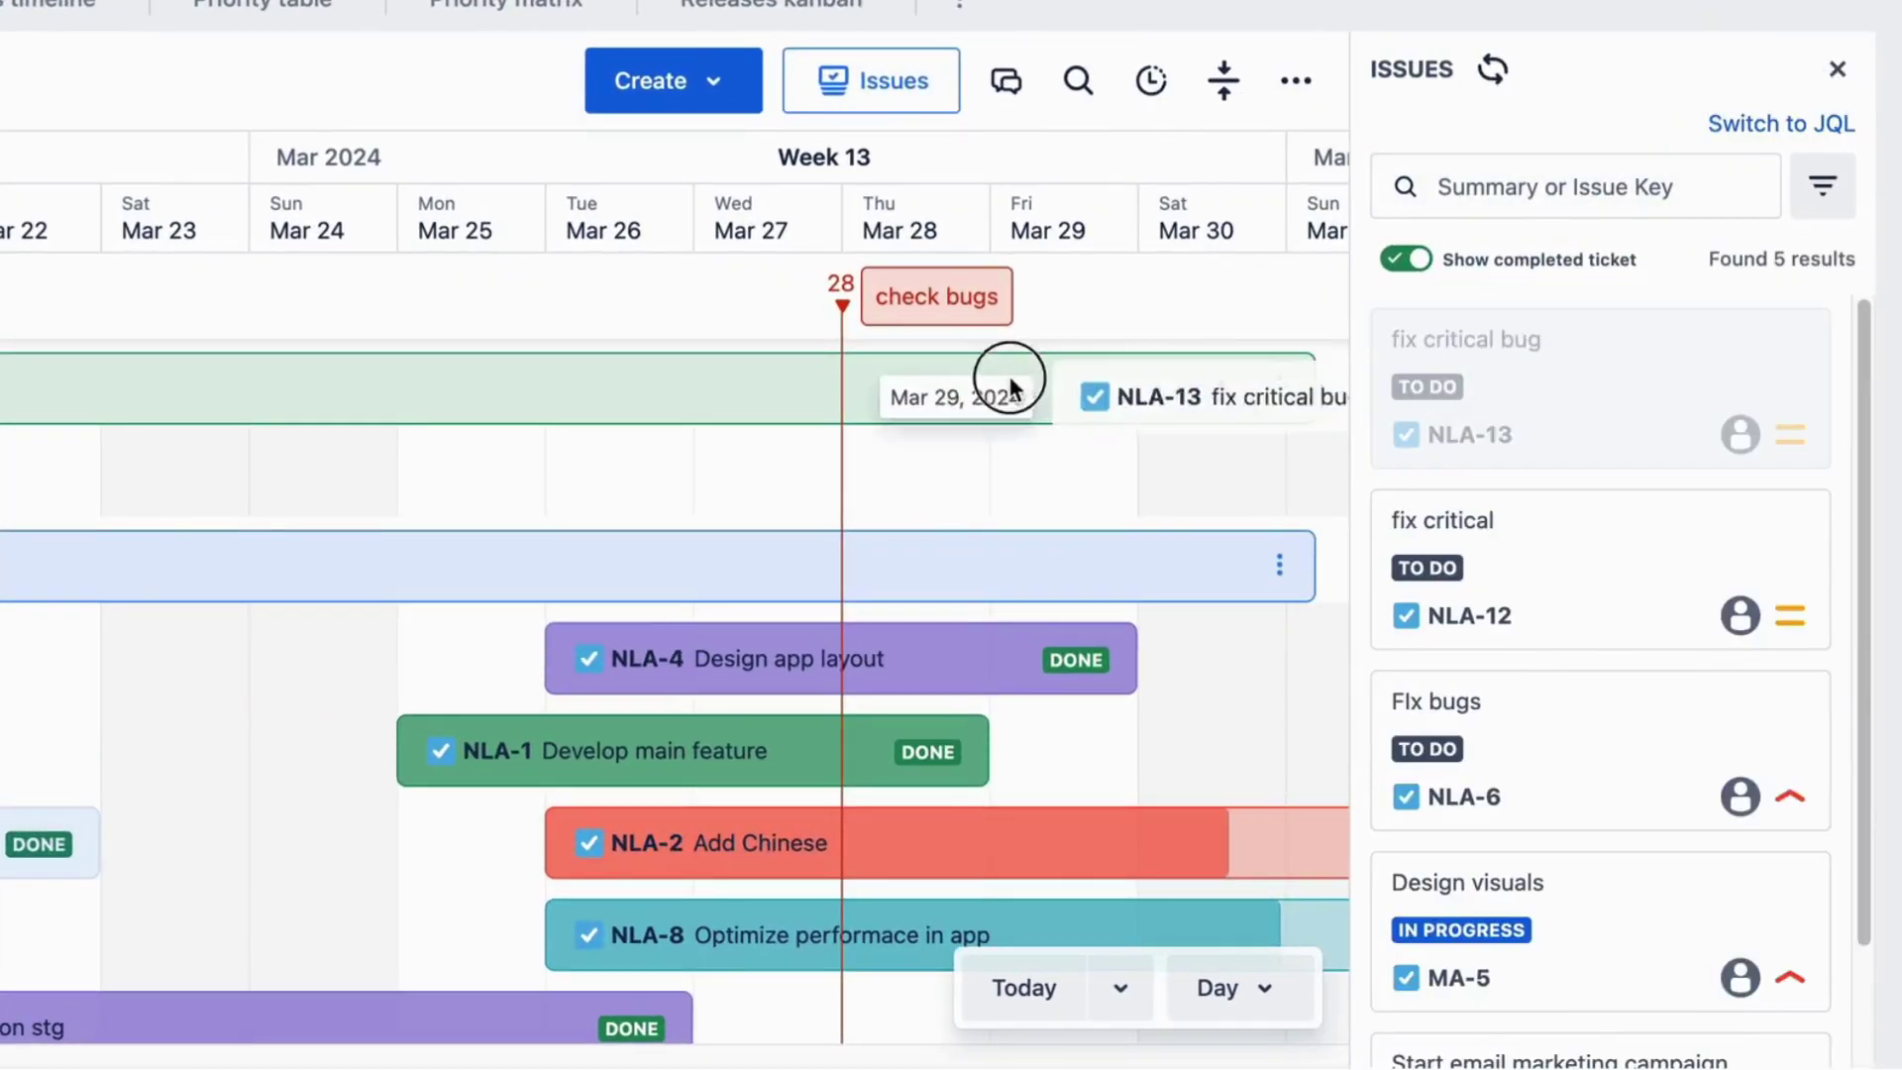
pyautogui.moveTo(1010, 386); pyautogui.dragTo(693, 461)
pyautogui.moveTo(1436, 554); pyautogui.dragTo(852, 555)
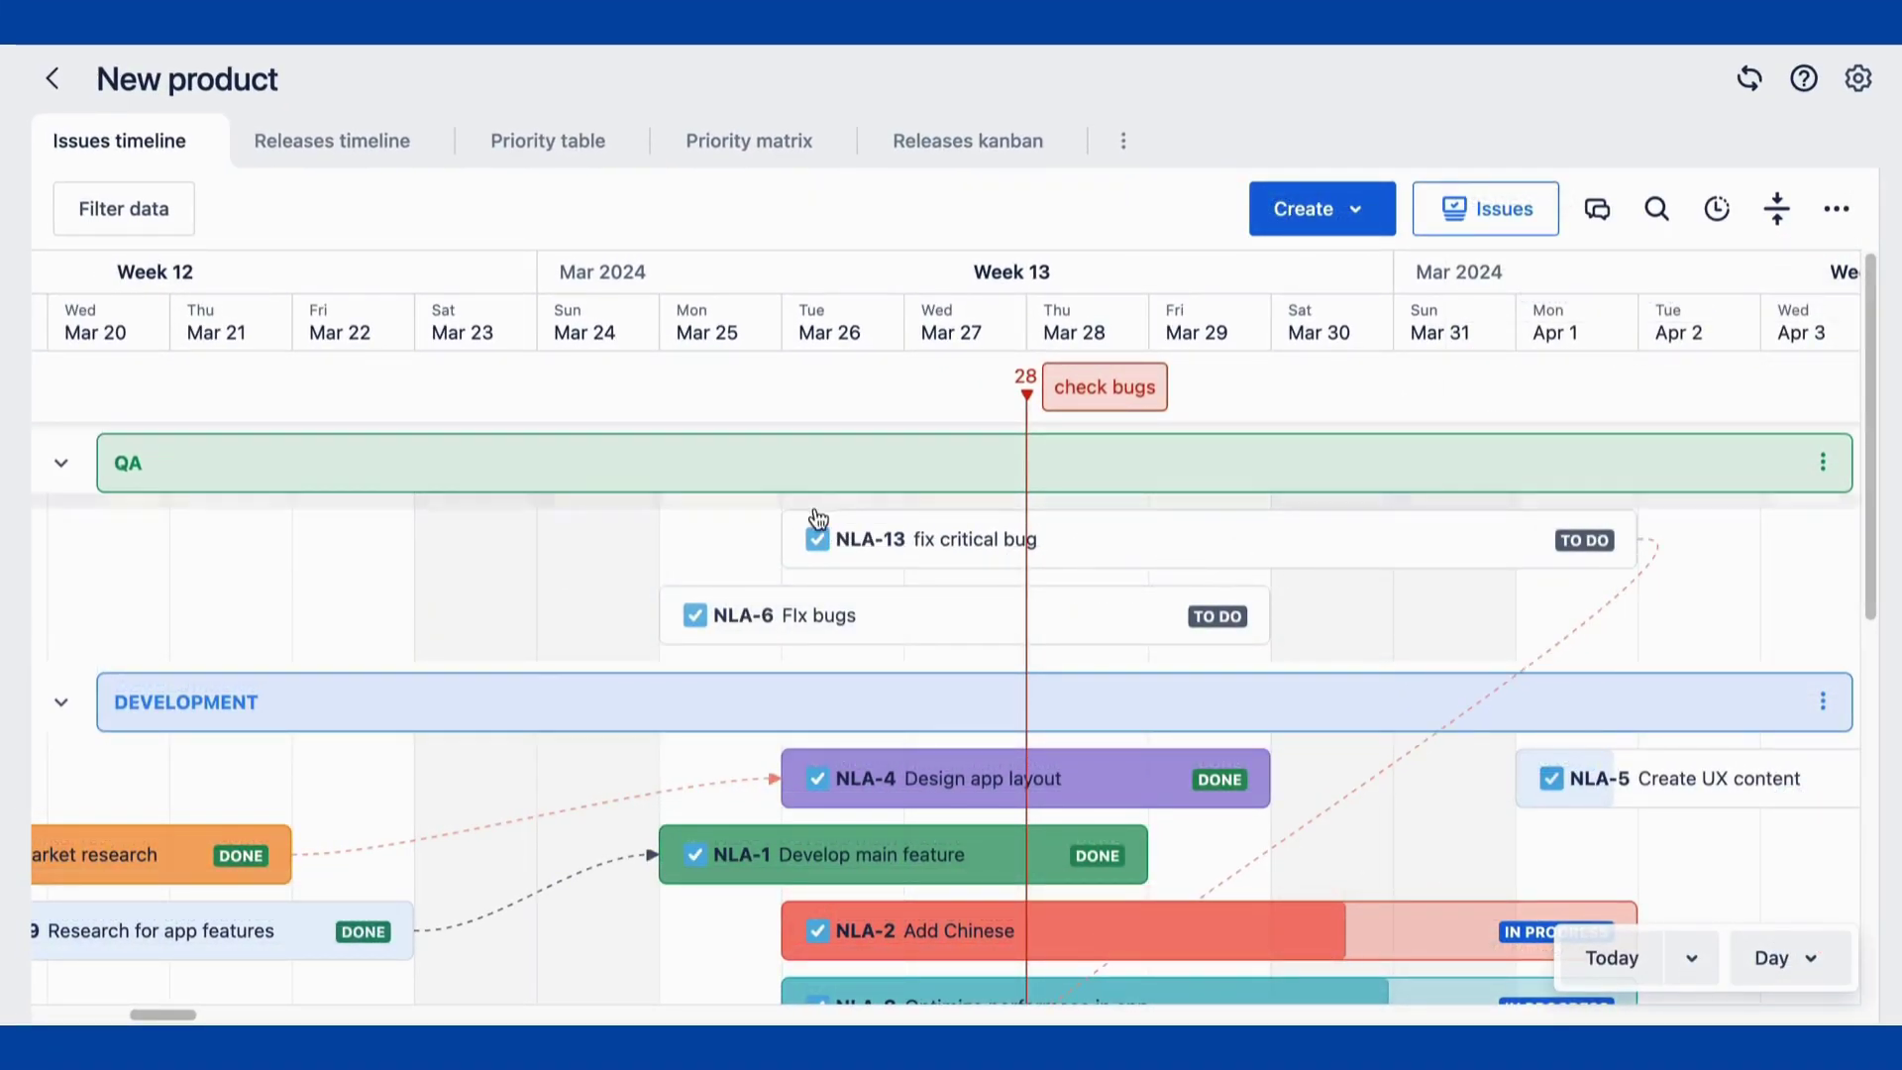
pyautogui.moveTo(783, 516); pyautogui.dragTo(978, 525)
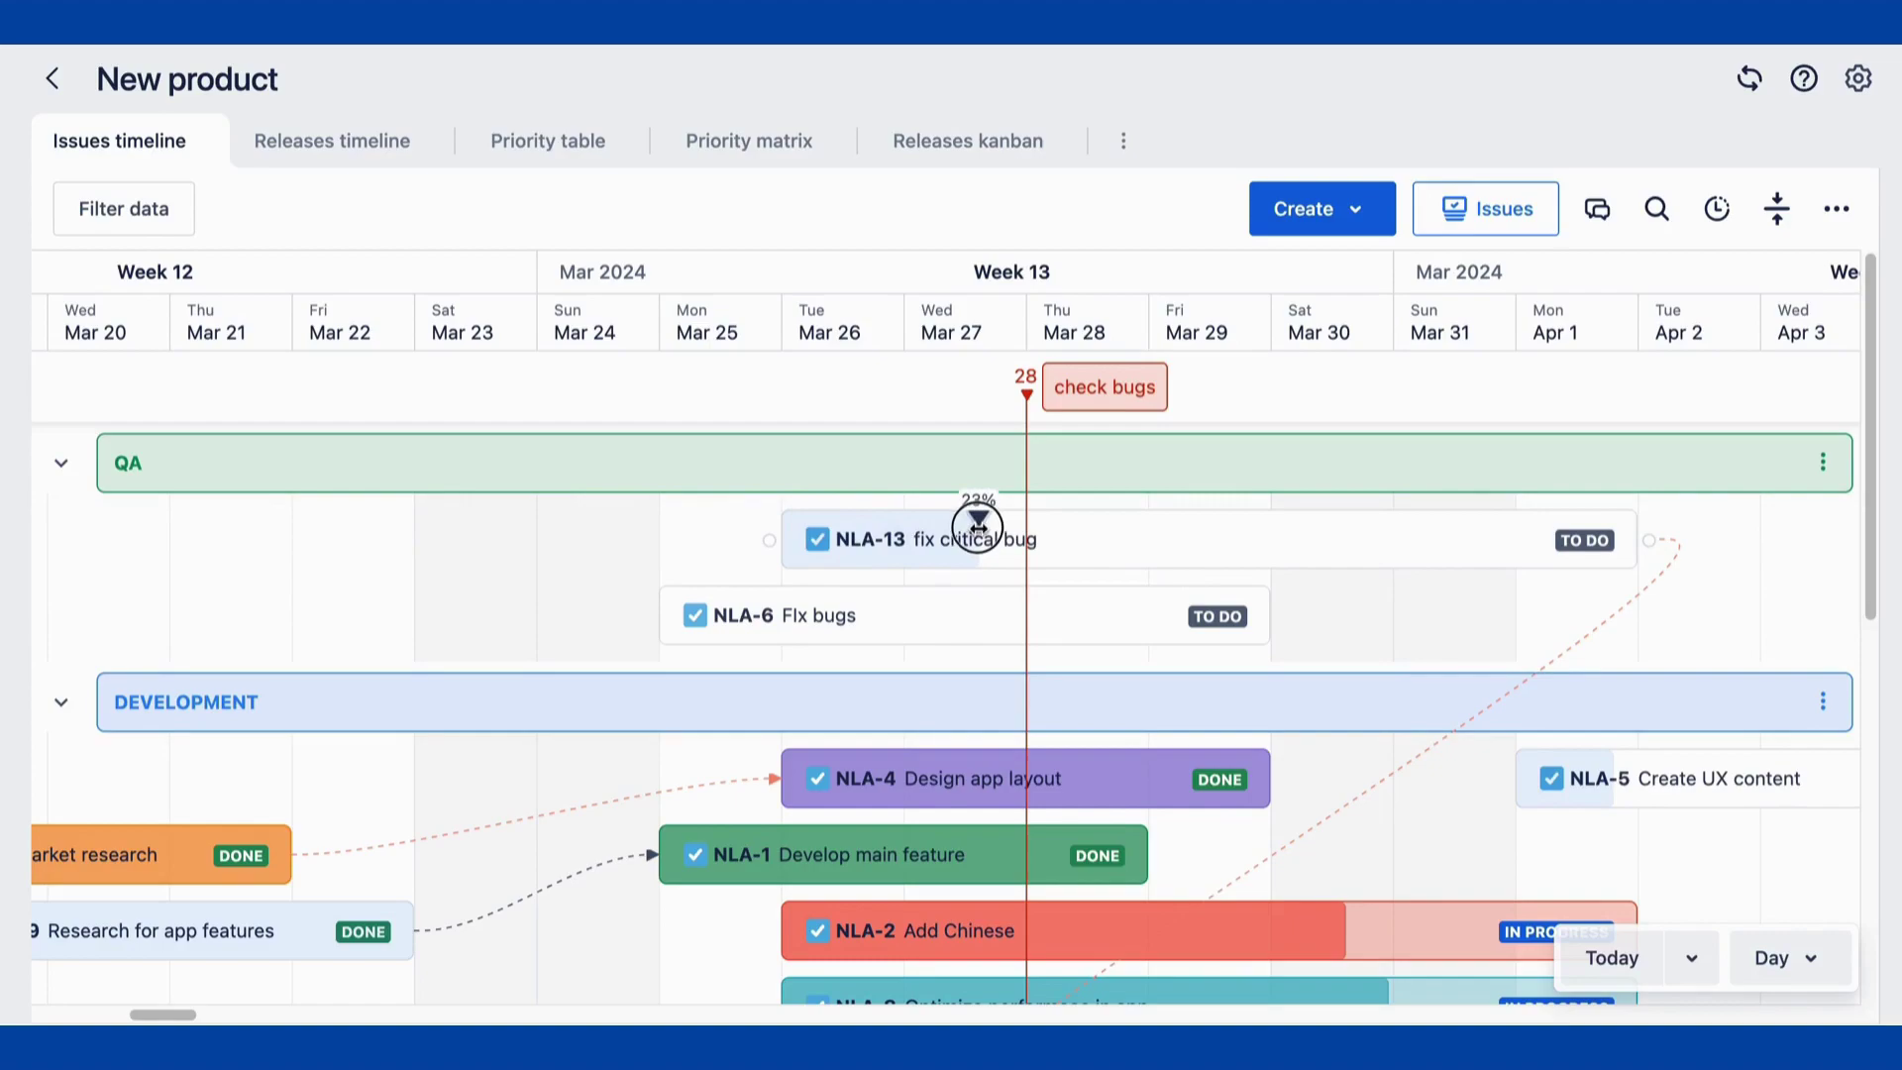
# Edit the NLA-13 fix critical bug bar to 40% progress with a purple colour and save.
pyautogui.click(1823, 463)
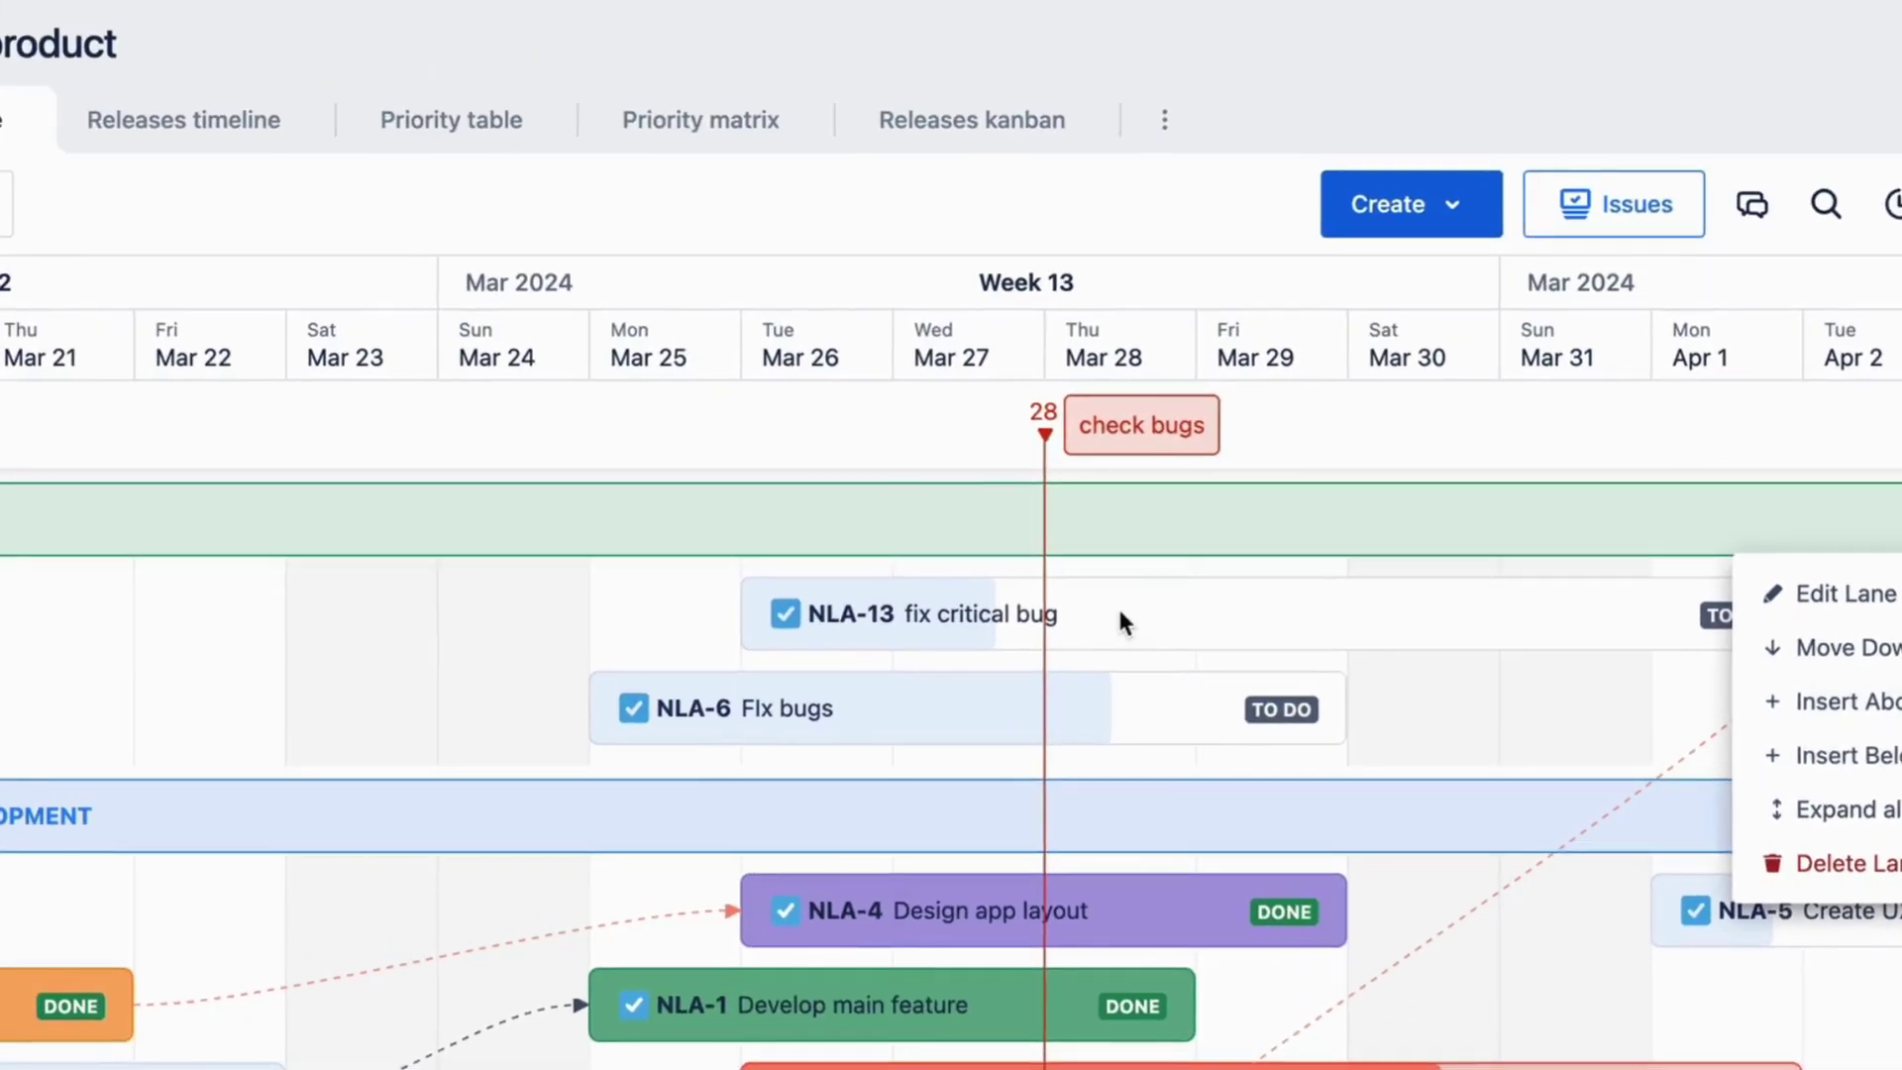
pyautogui.click(376, 495)
pyautogui.click(580, 649)
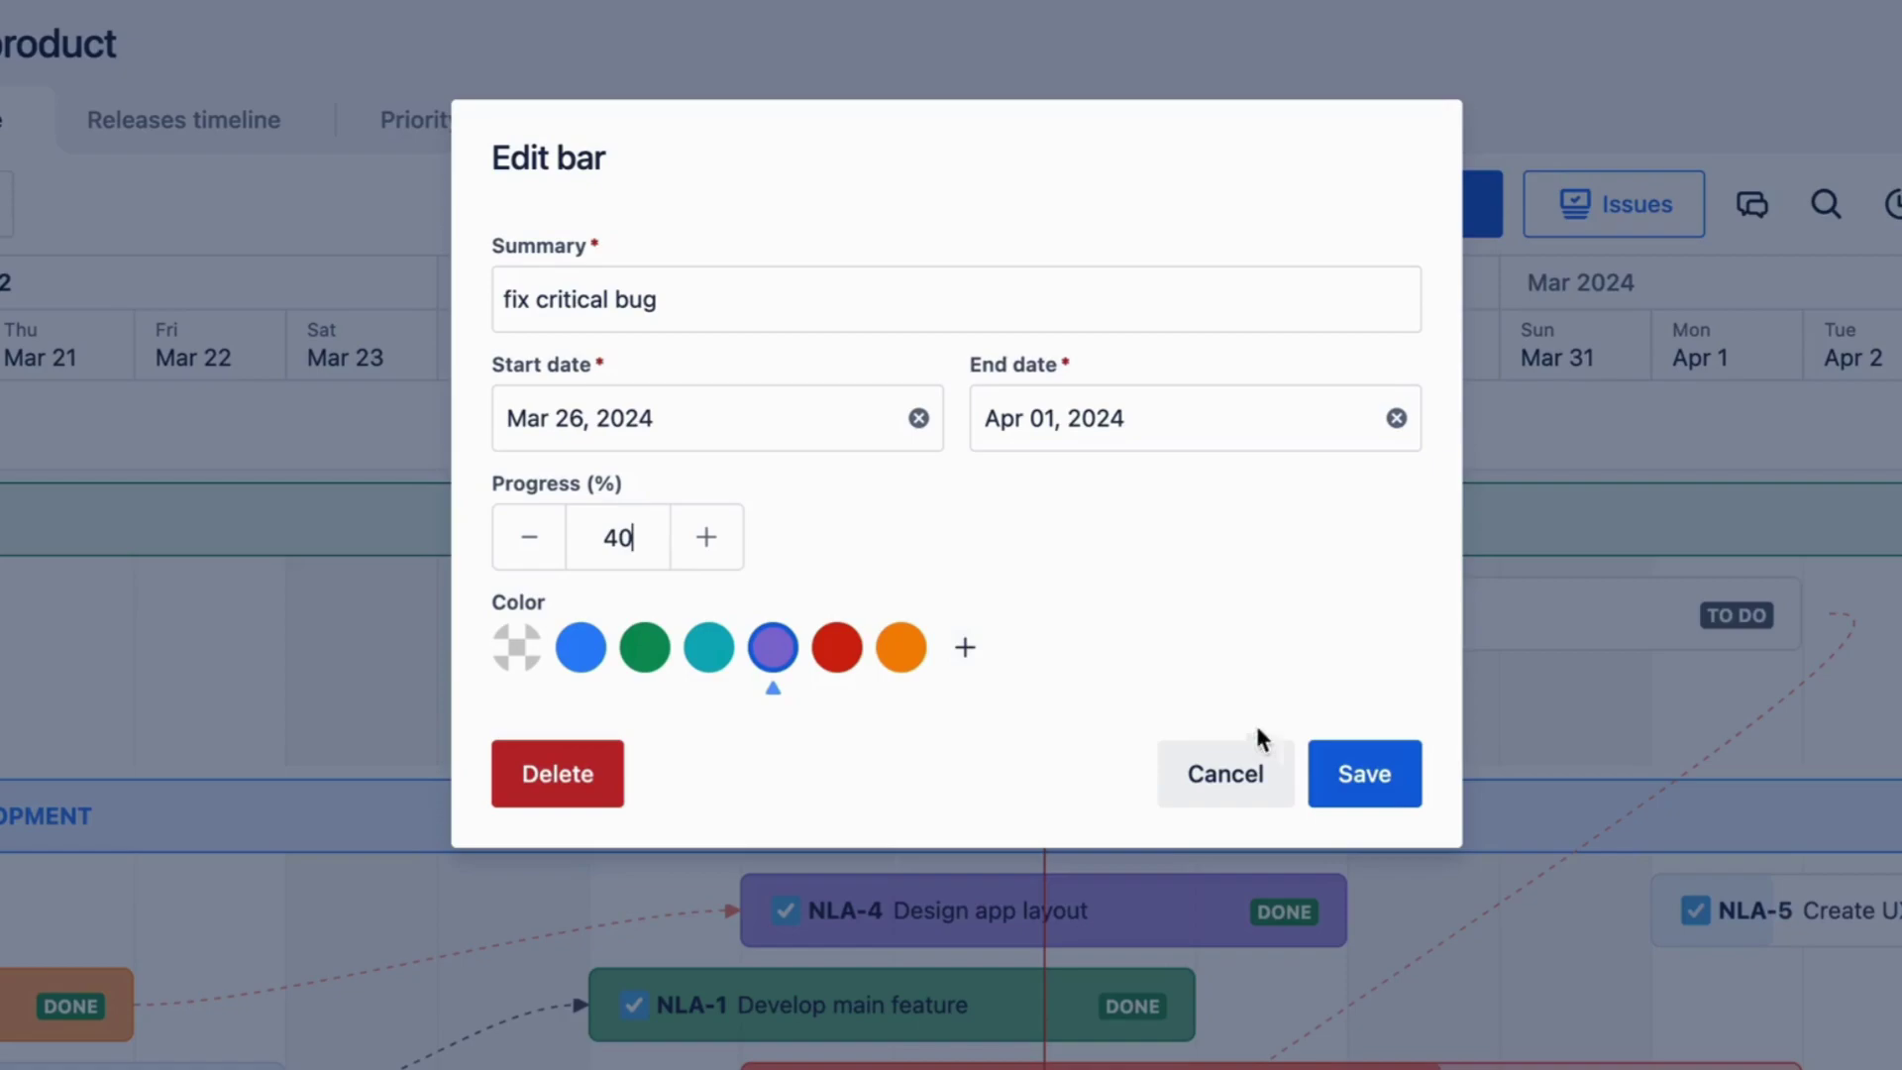
pyautogui.click(1364, 774)
pyautogui.scroll(-5, 1288, 1012)
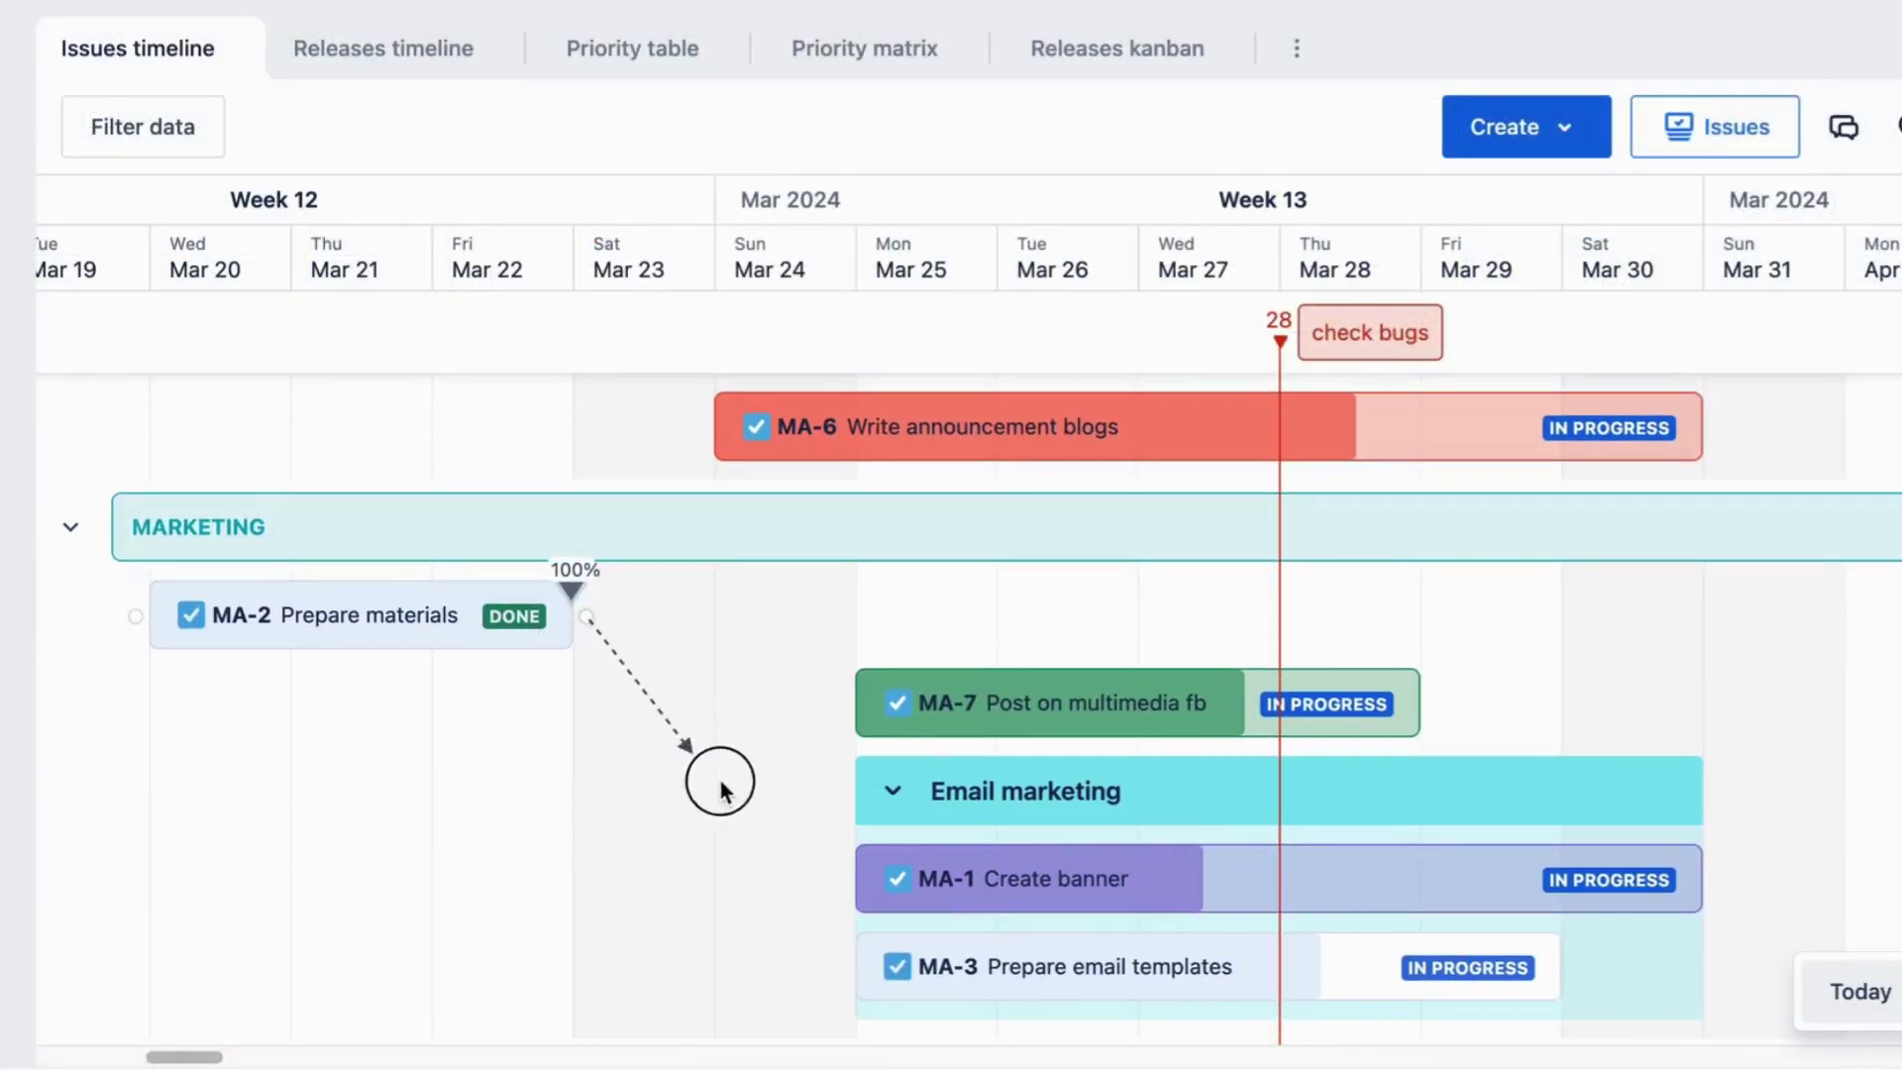
# Add a dependency so MA-3 Prepare email templates waits for MA-2 Prepare materials, then inspect it.
pyautogui.moveTo(720, 790); pyautogui.dragTo(941, 971)
pyautogui.scroll(-3, 1061, 923)
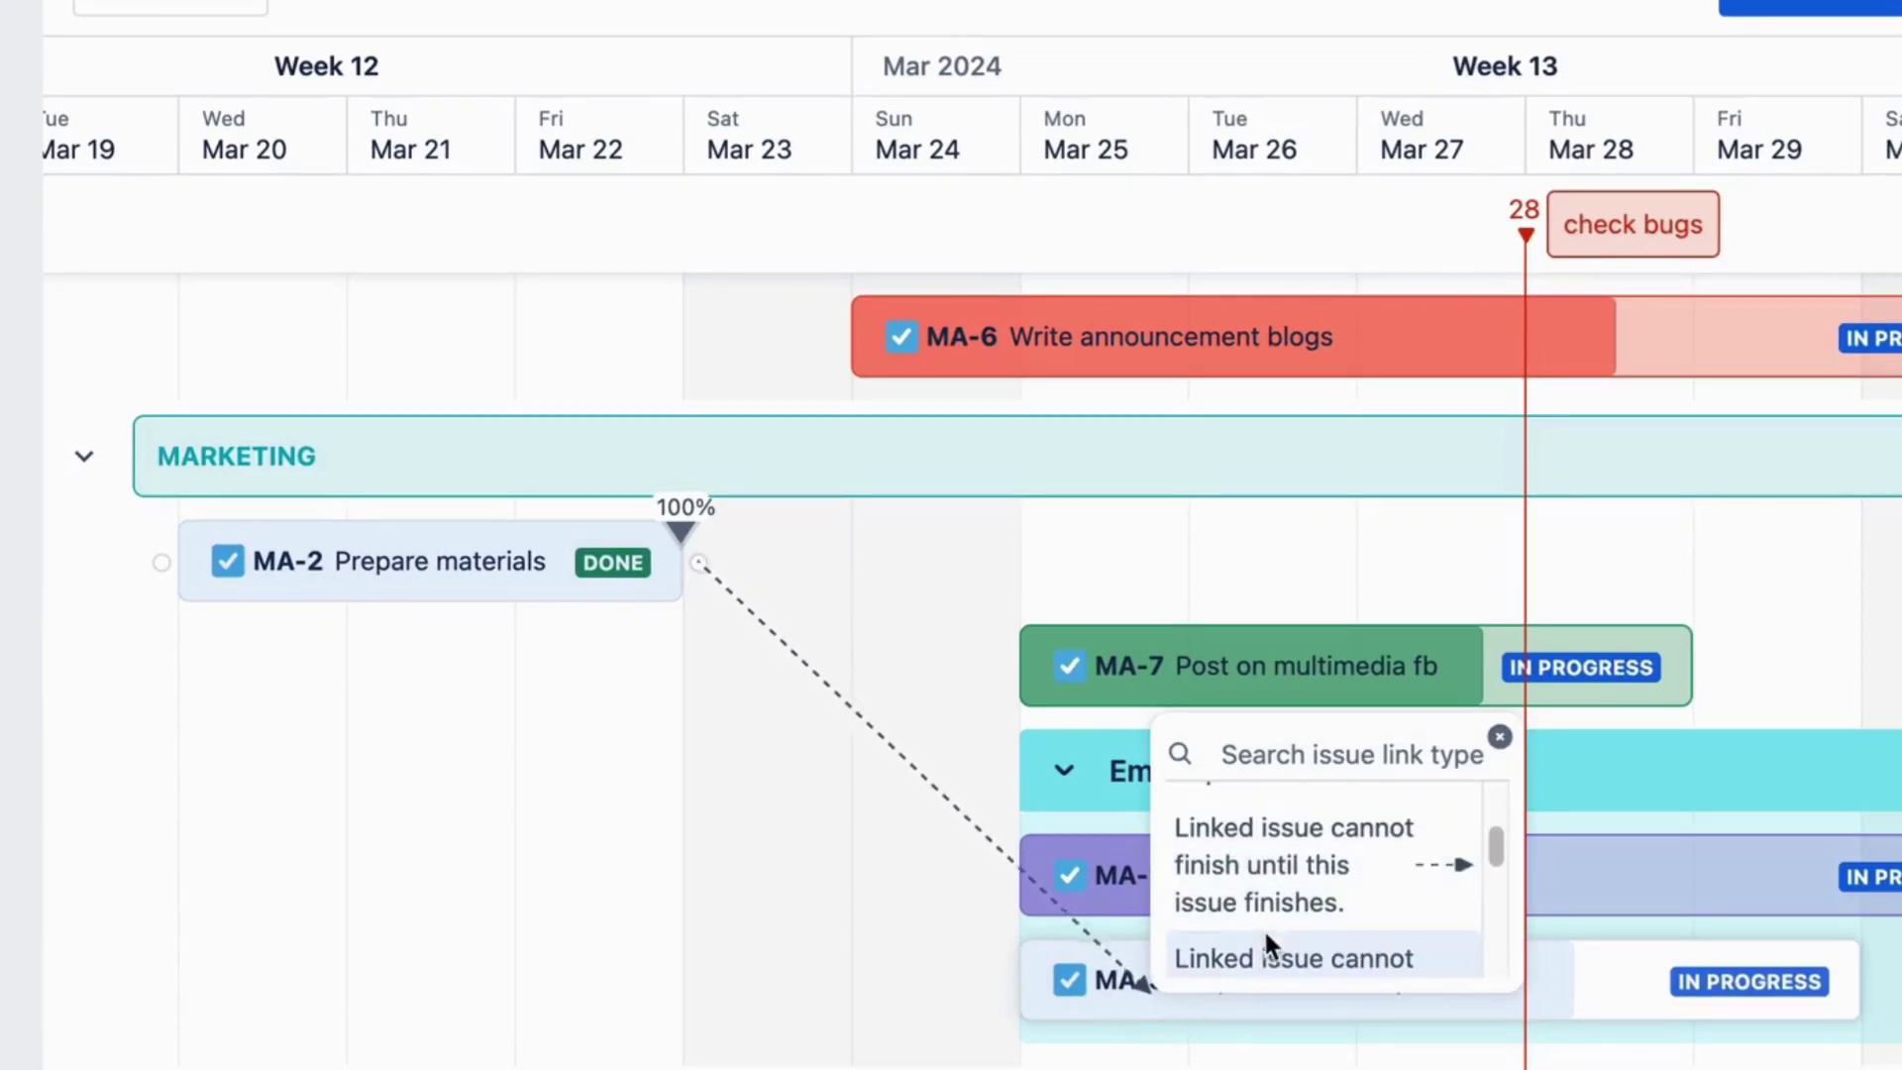
pyautogui.scroll(-3, 1263, 927)
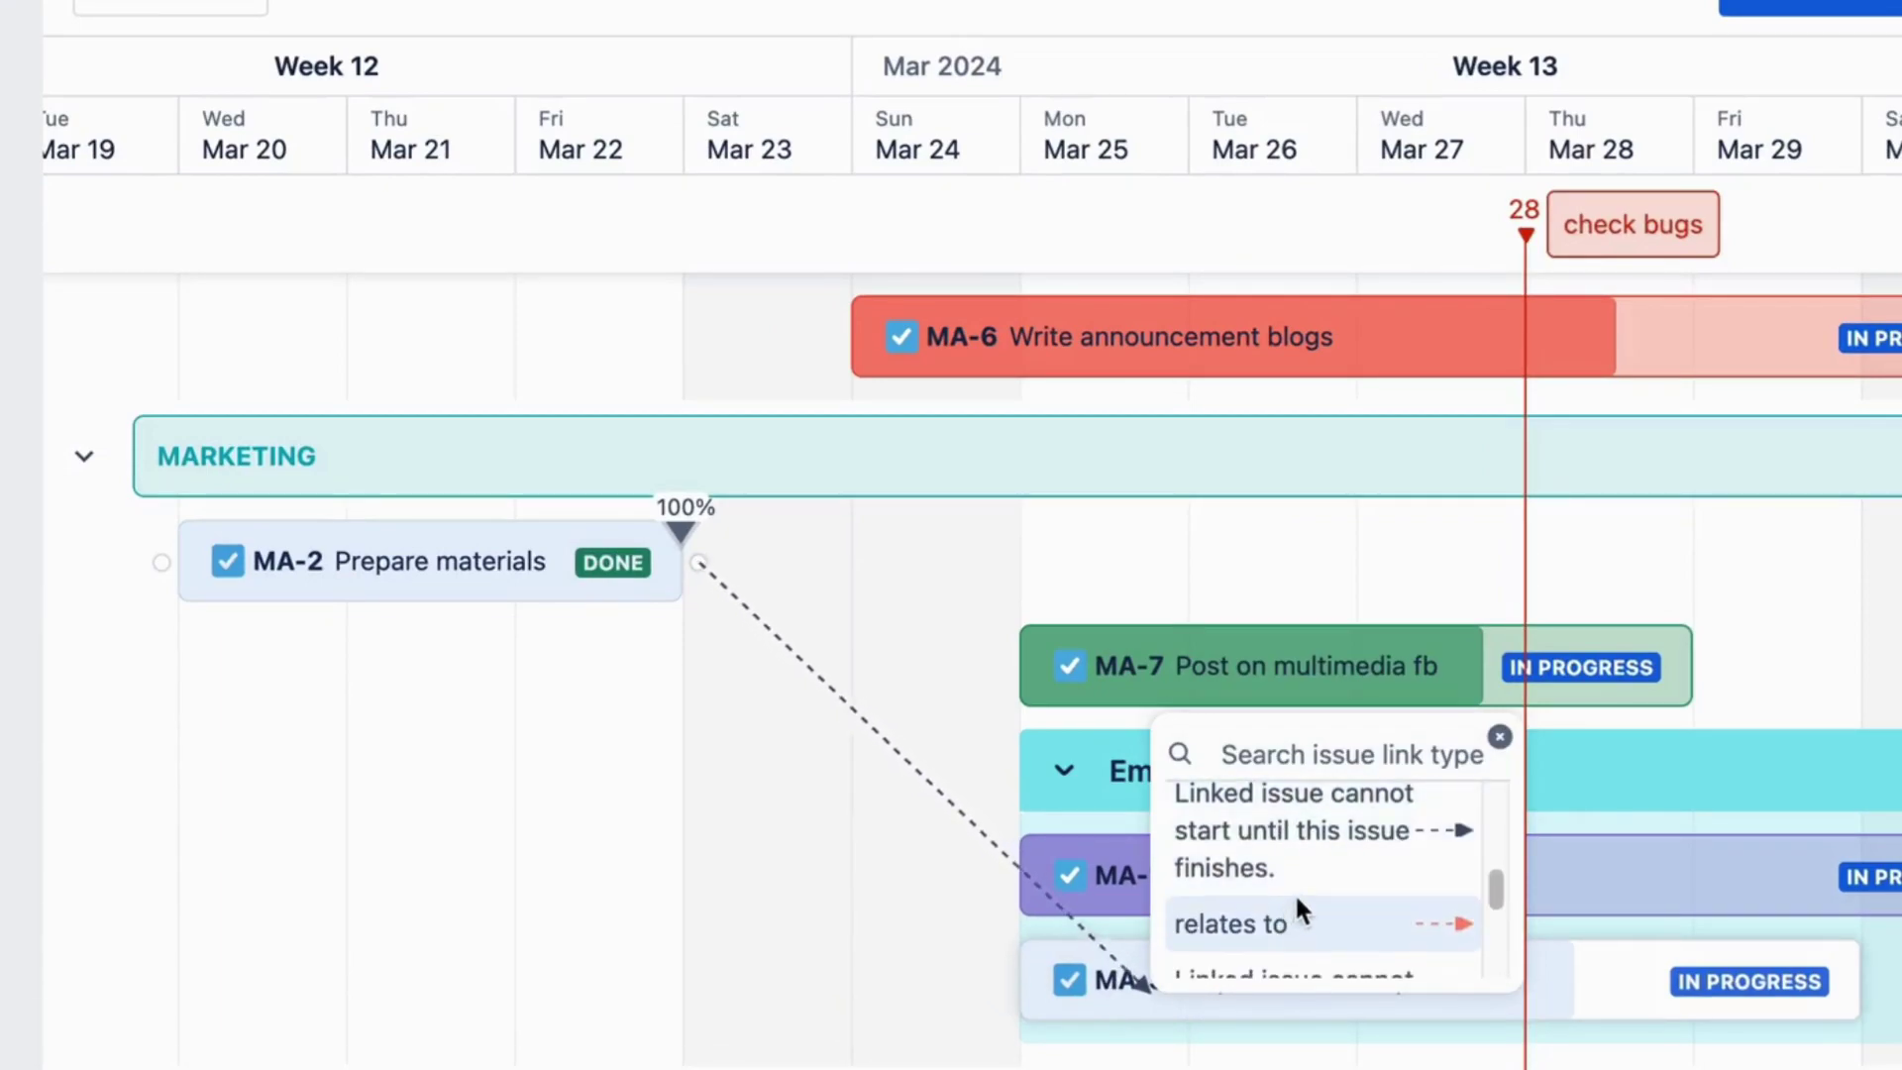
pyautogui.scroll(1, 1268, 861)
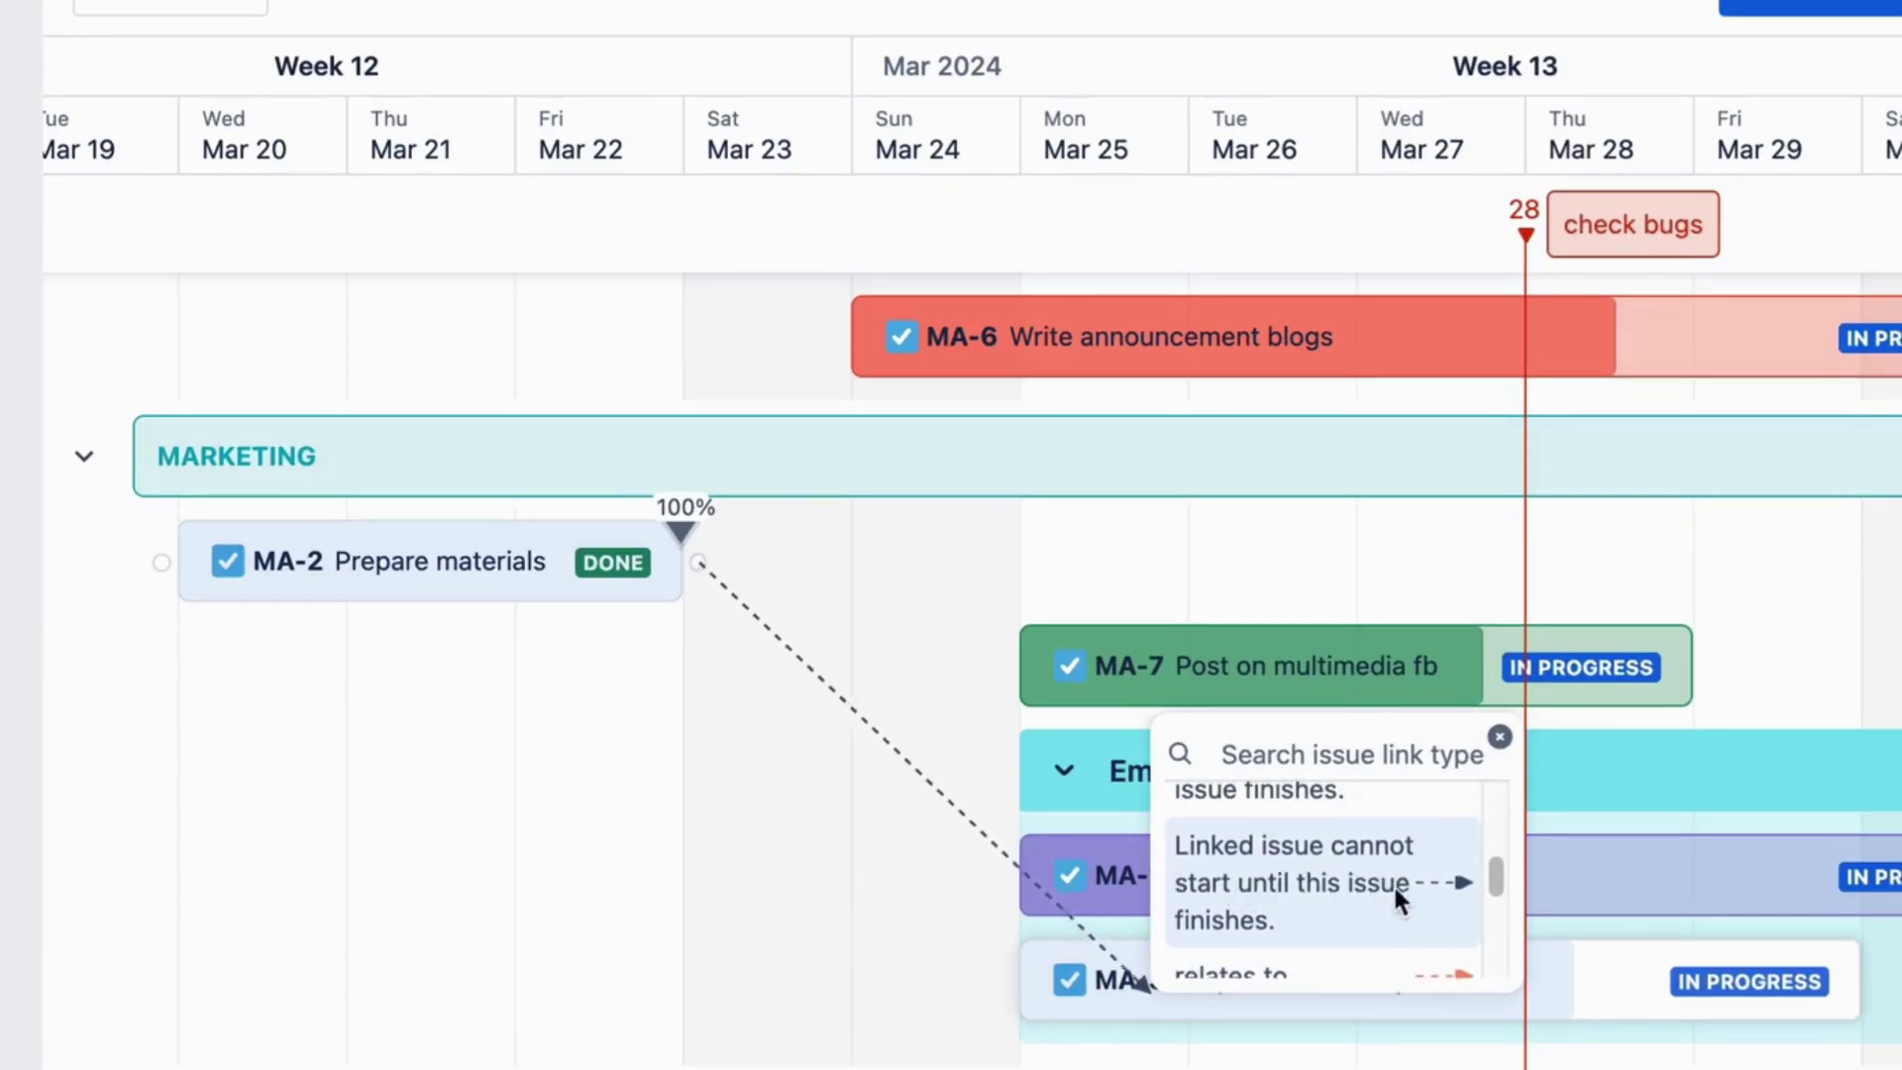
pyautogui.click(1321, 900)
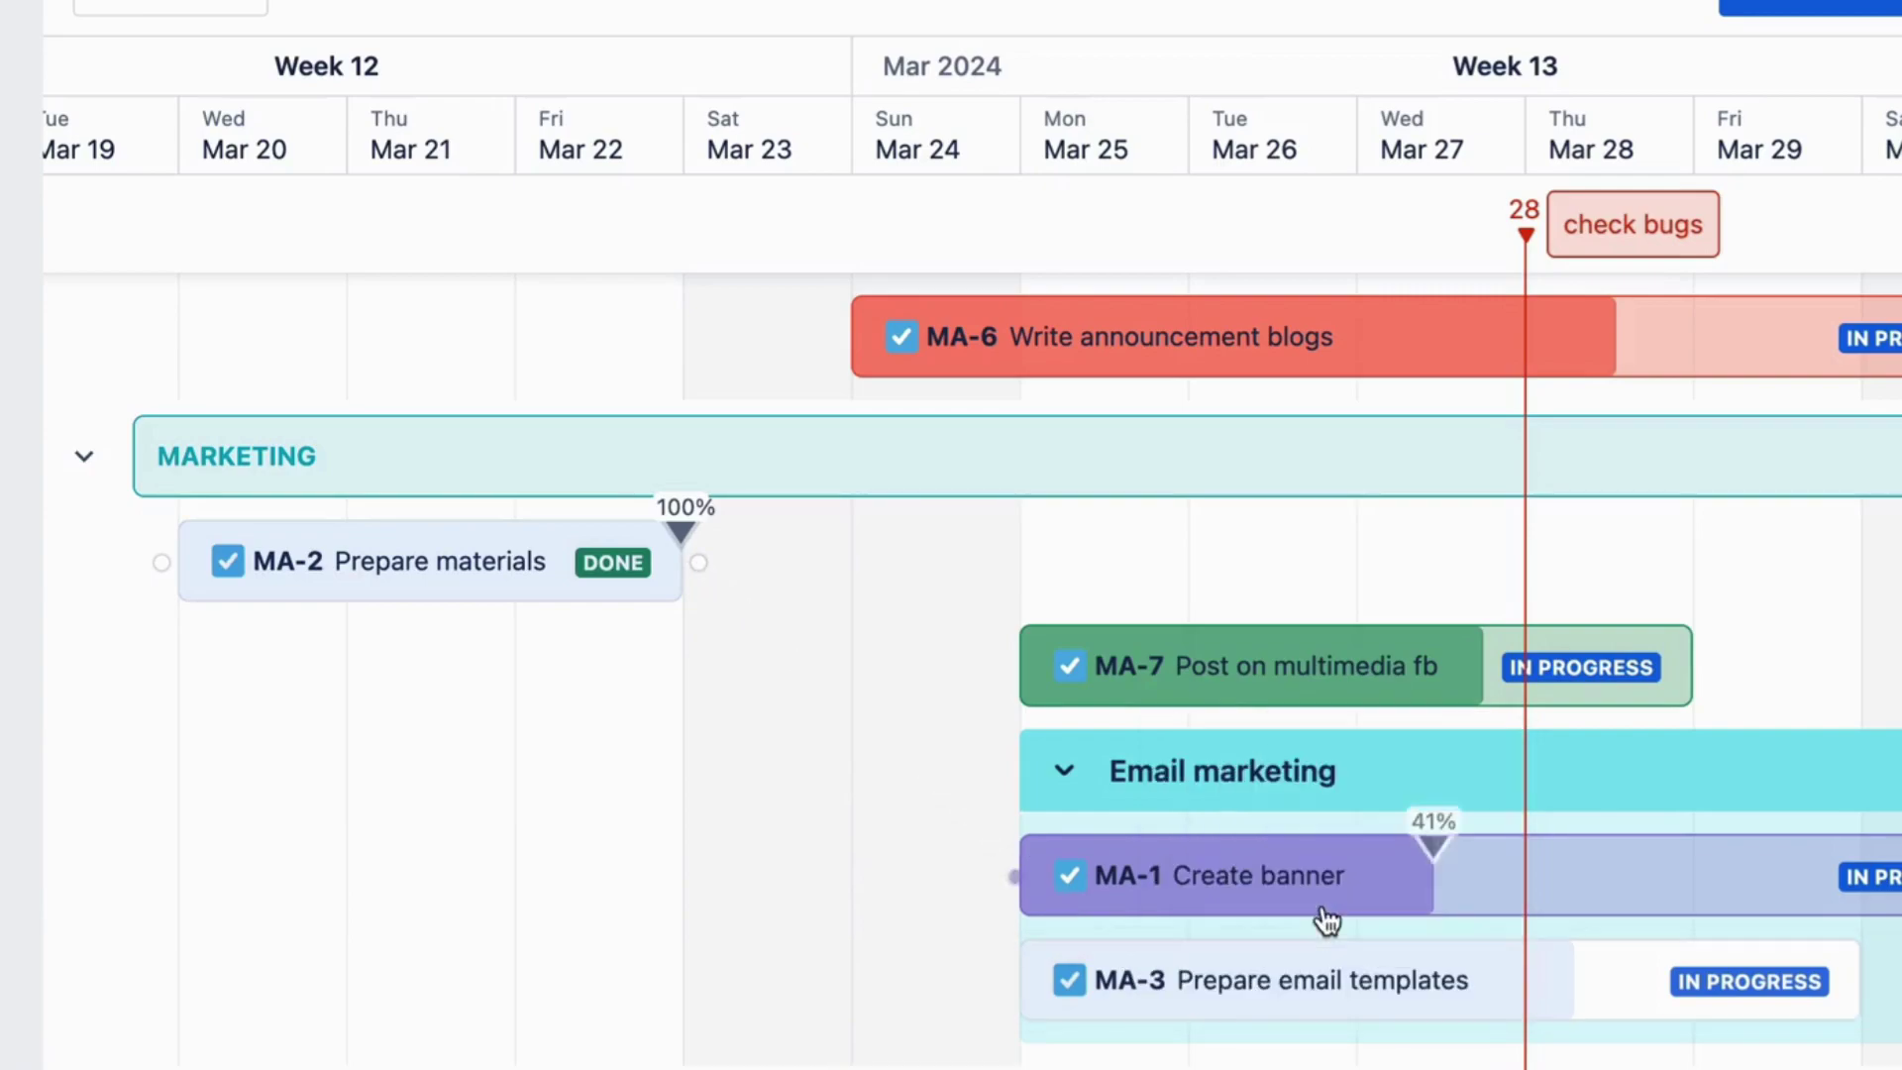
pyautogui.click(996, 981)
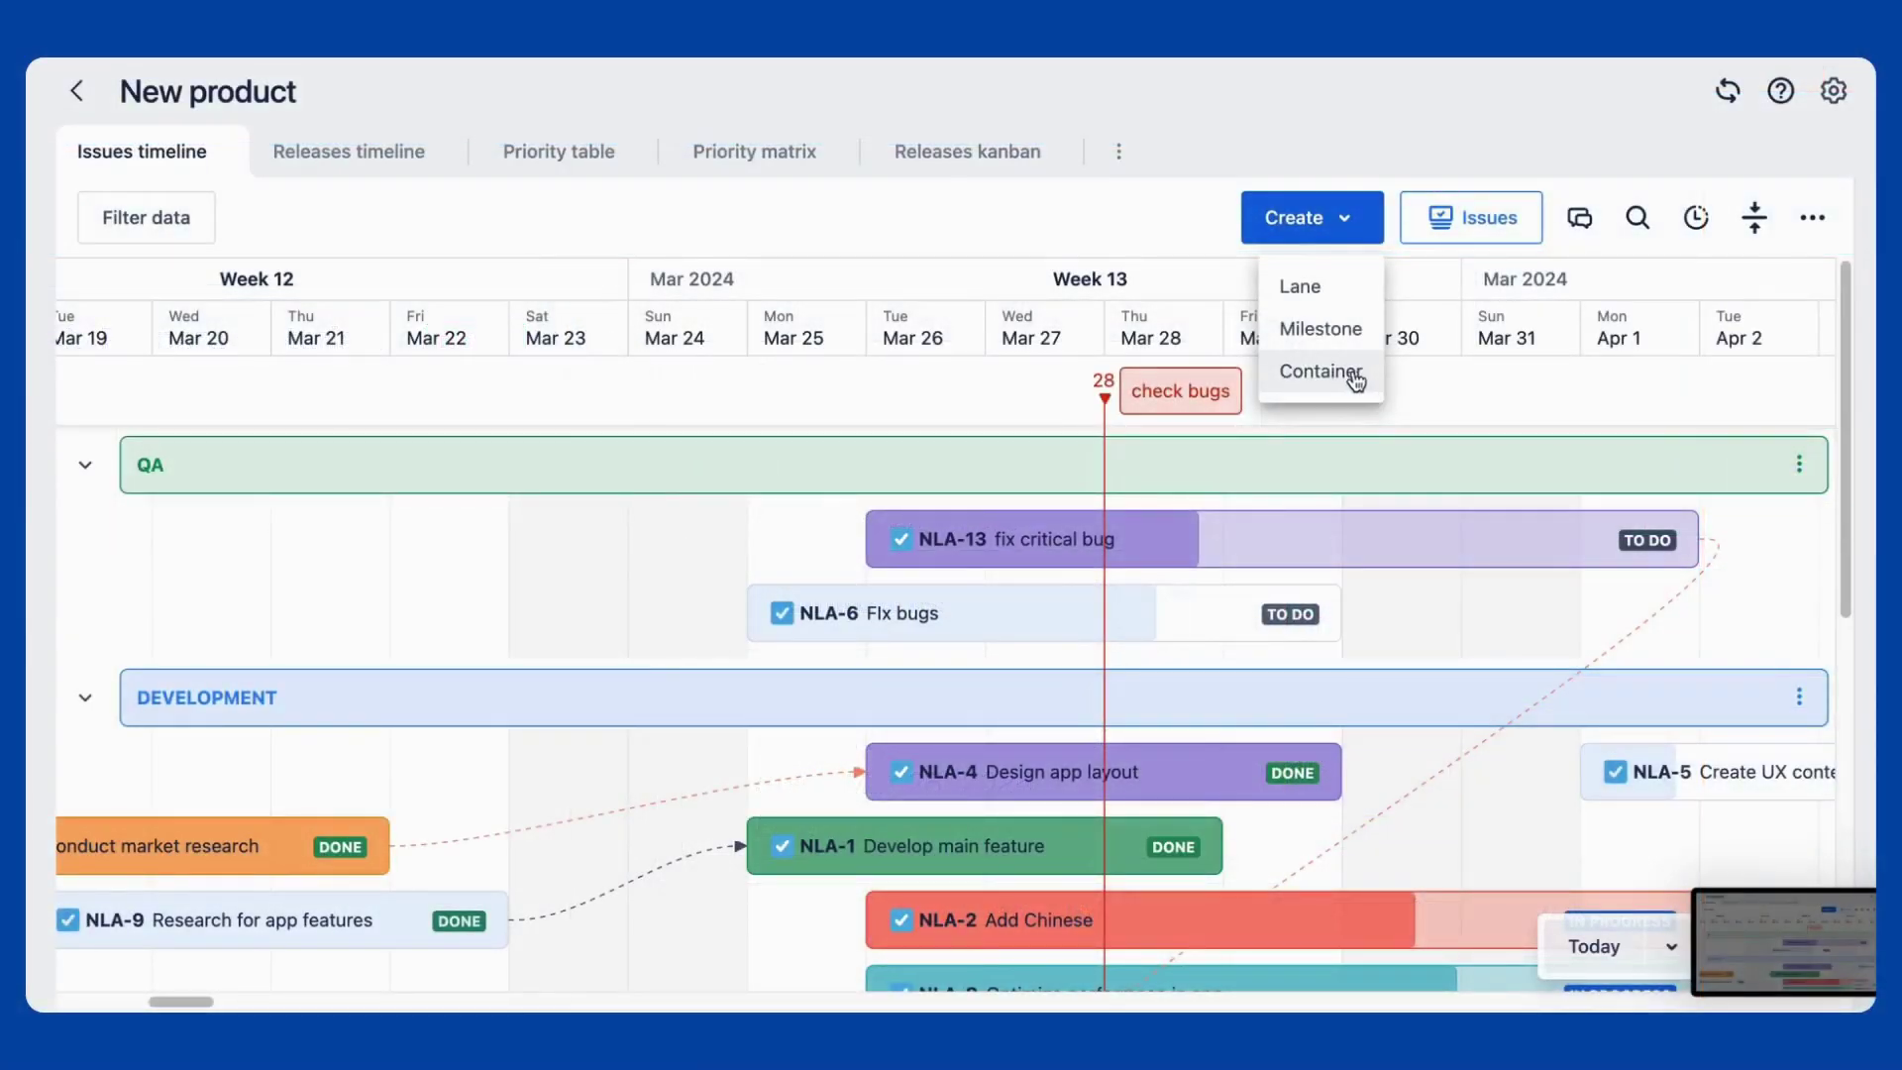
# Create a yellow QA-lane container for one person's tasks and move NLA-13 and NLA-6 into it.
pyautogui.click(1351, 373)
pyautogui.click(1060, 297)
pyautogui.write("Ann's tasks")
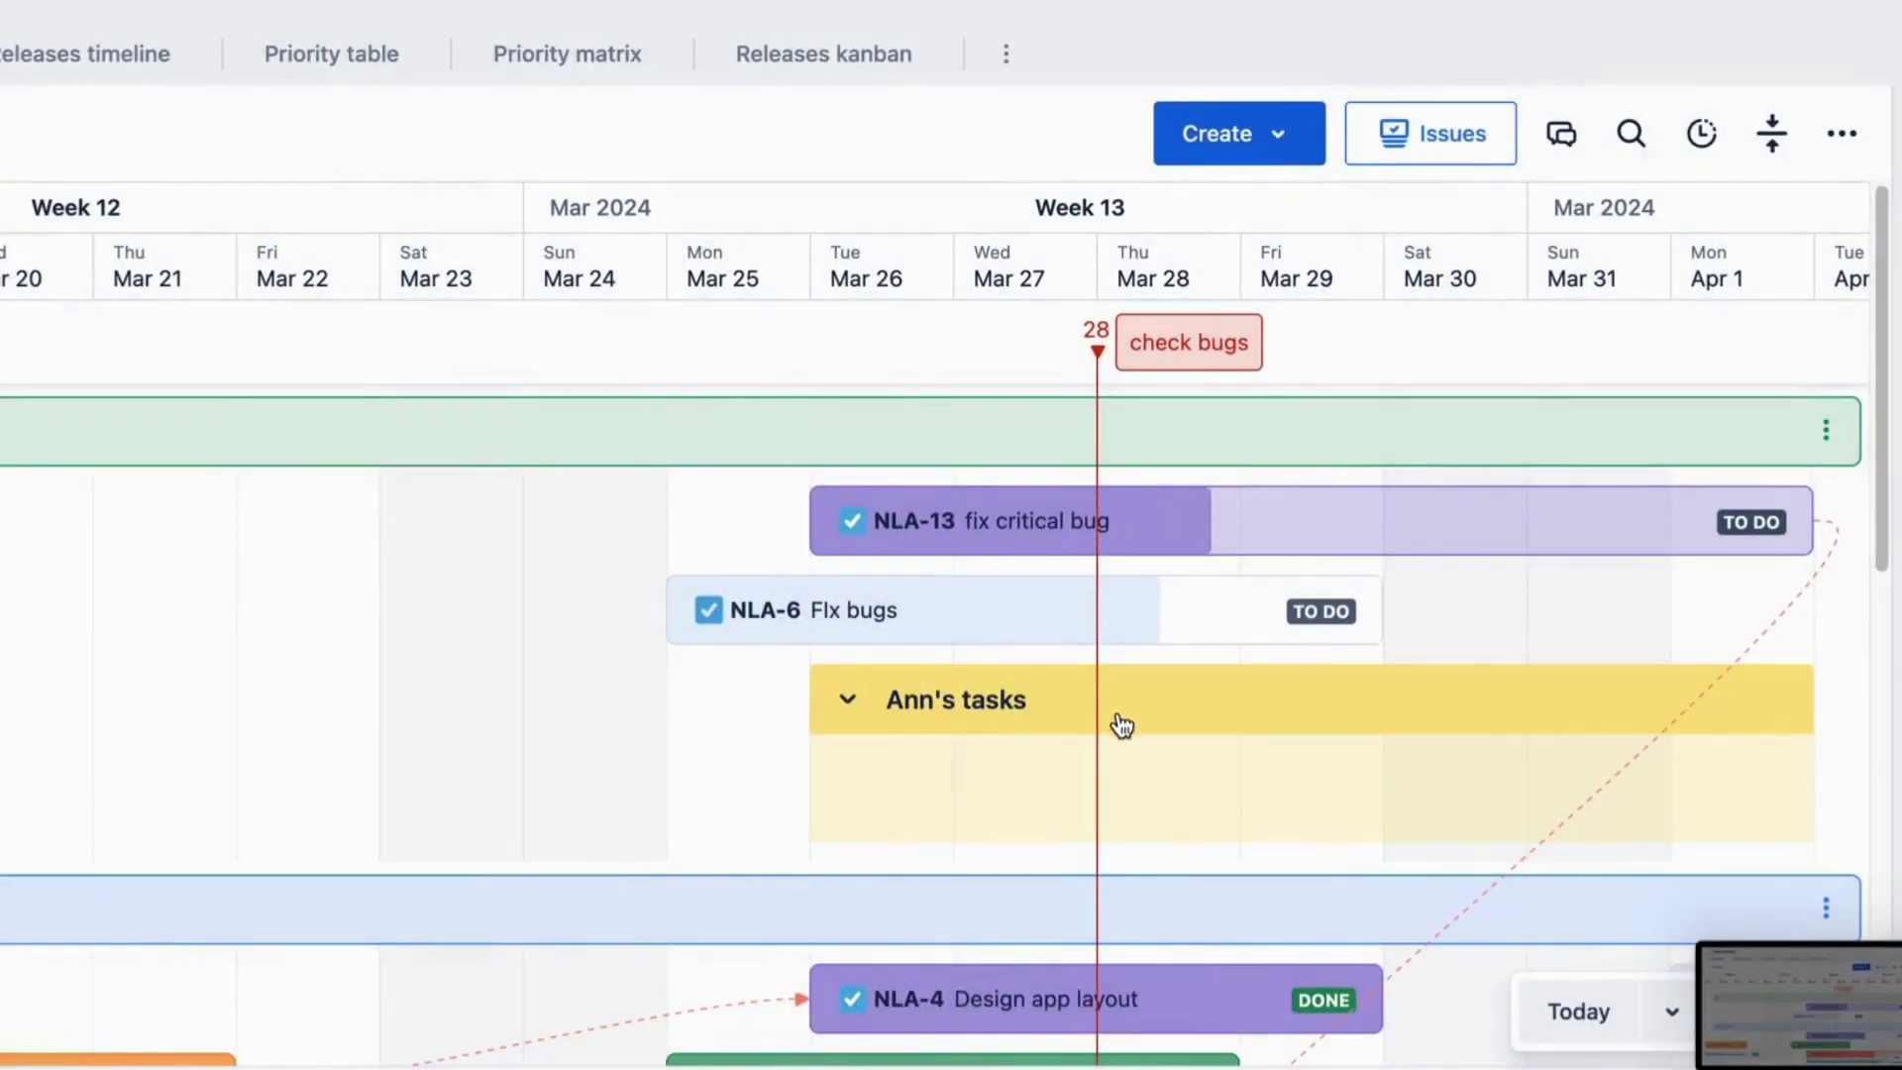
pyautogui.hscroll(5, 1121, 722)
pyautogui.moveTo(1065, 524); pyautogui.dragTo(1070, 763)
pyautogui.moveTo(799, 530); pyautogui.dragTo(960, 747)
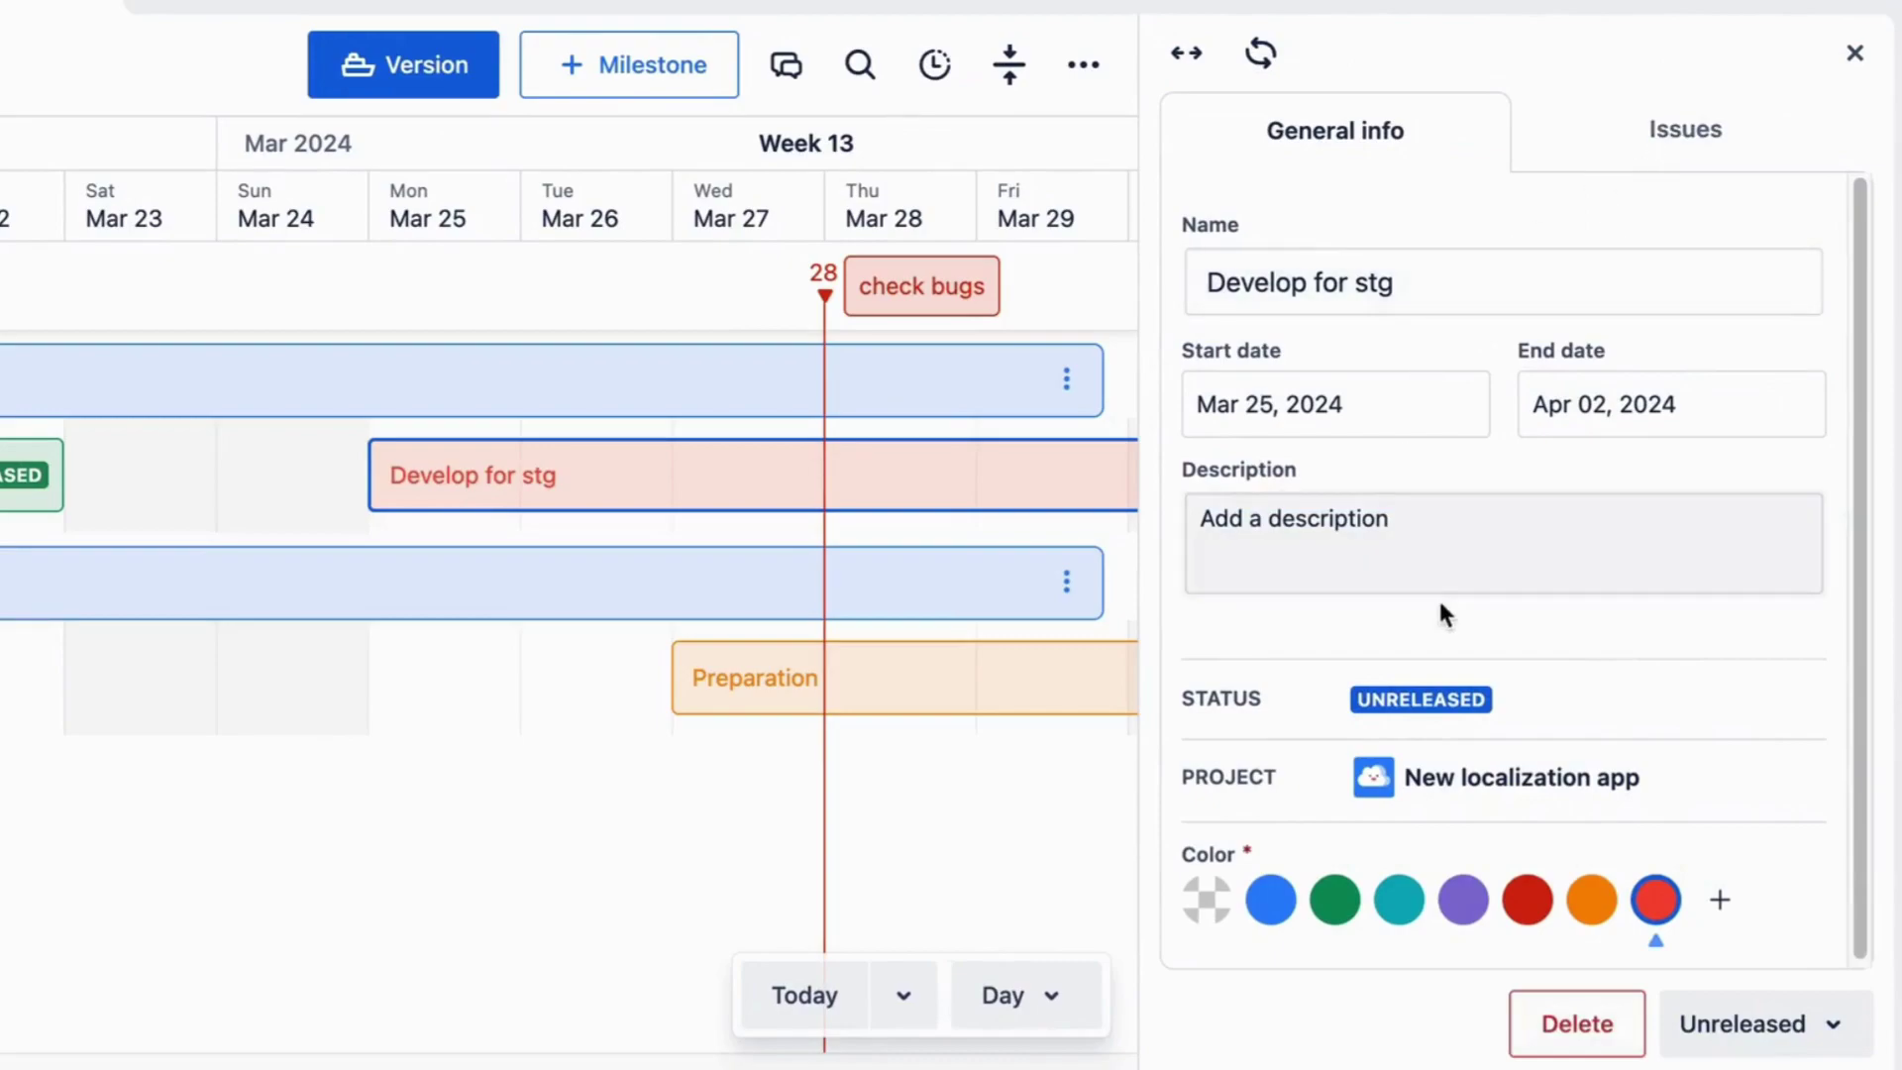
# Add the existing issue NLA-11 Collect feedback on stg to the Develop for stg version.
pyautogui.click(1644, 138)
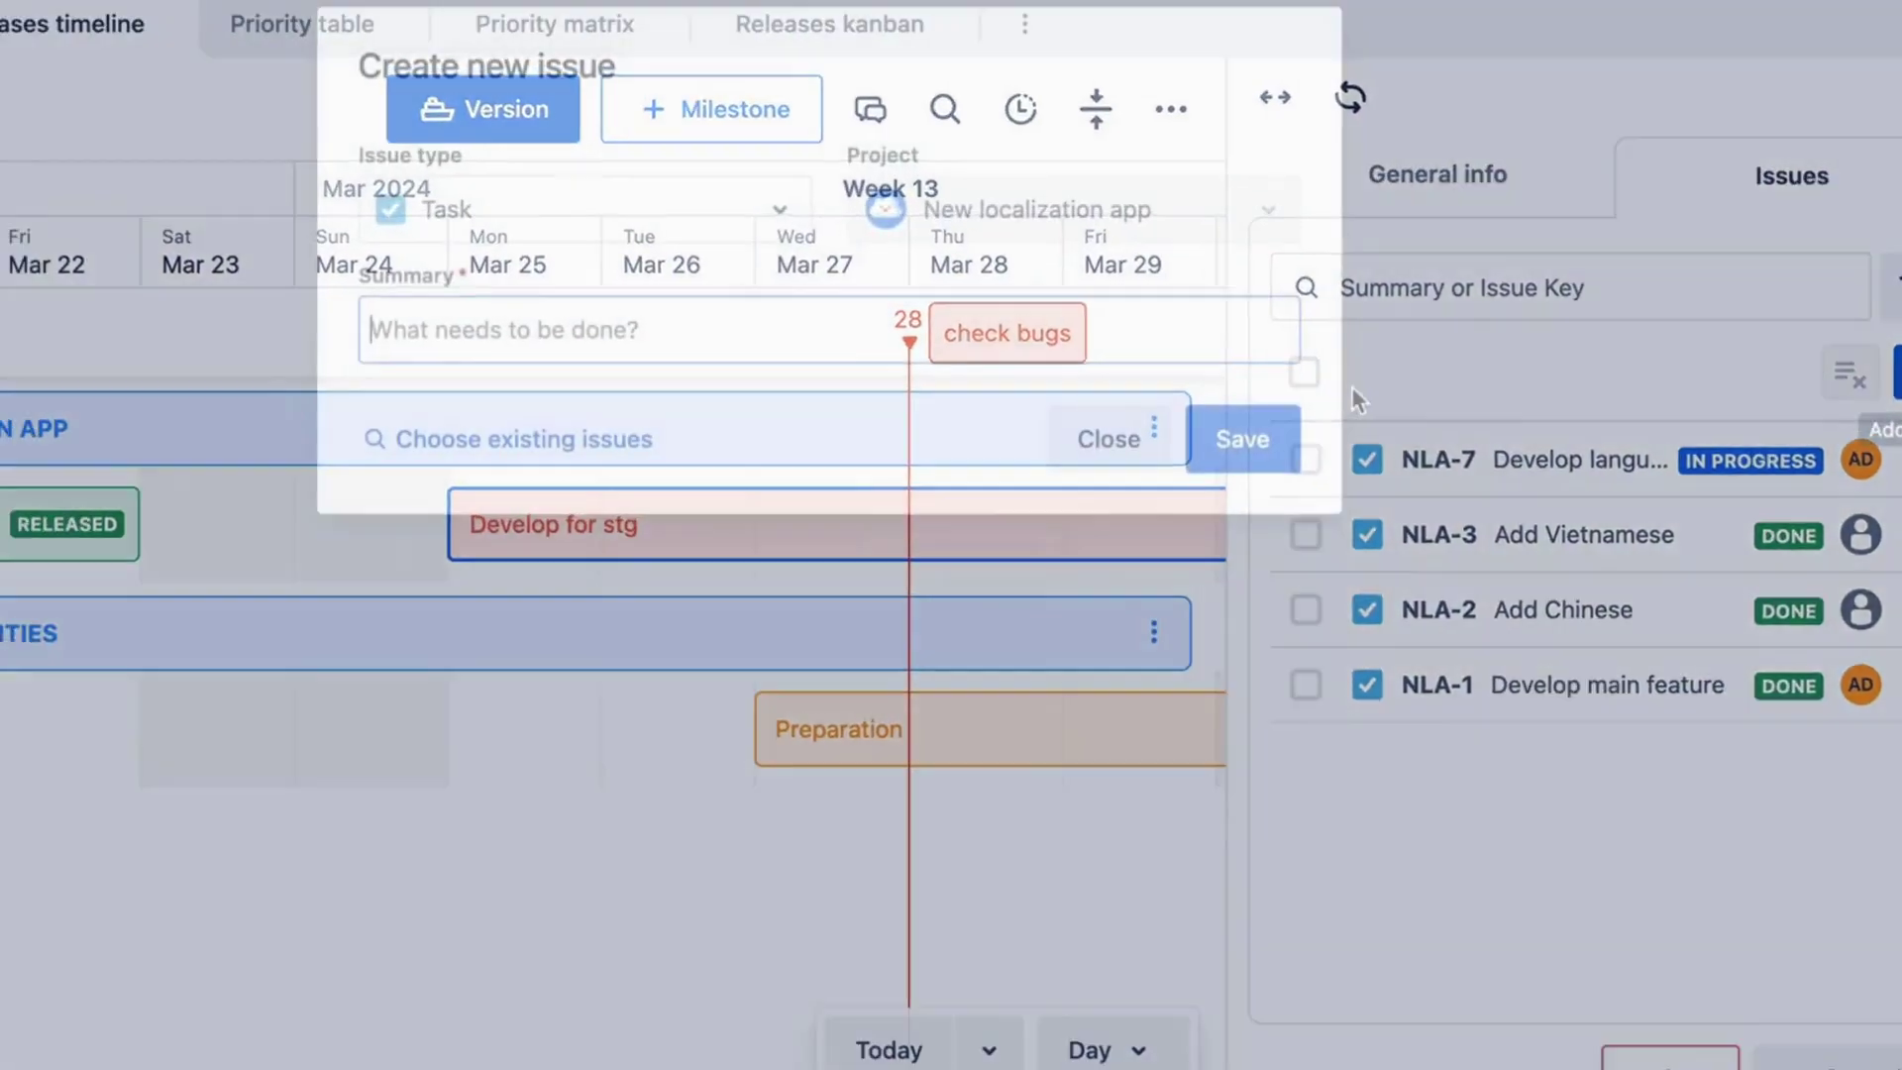
pyautogui.click(683, 511)
pyautogui.click(762, 398)
pyautogui.click(673, 600)
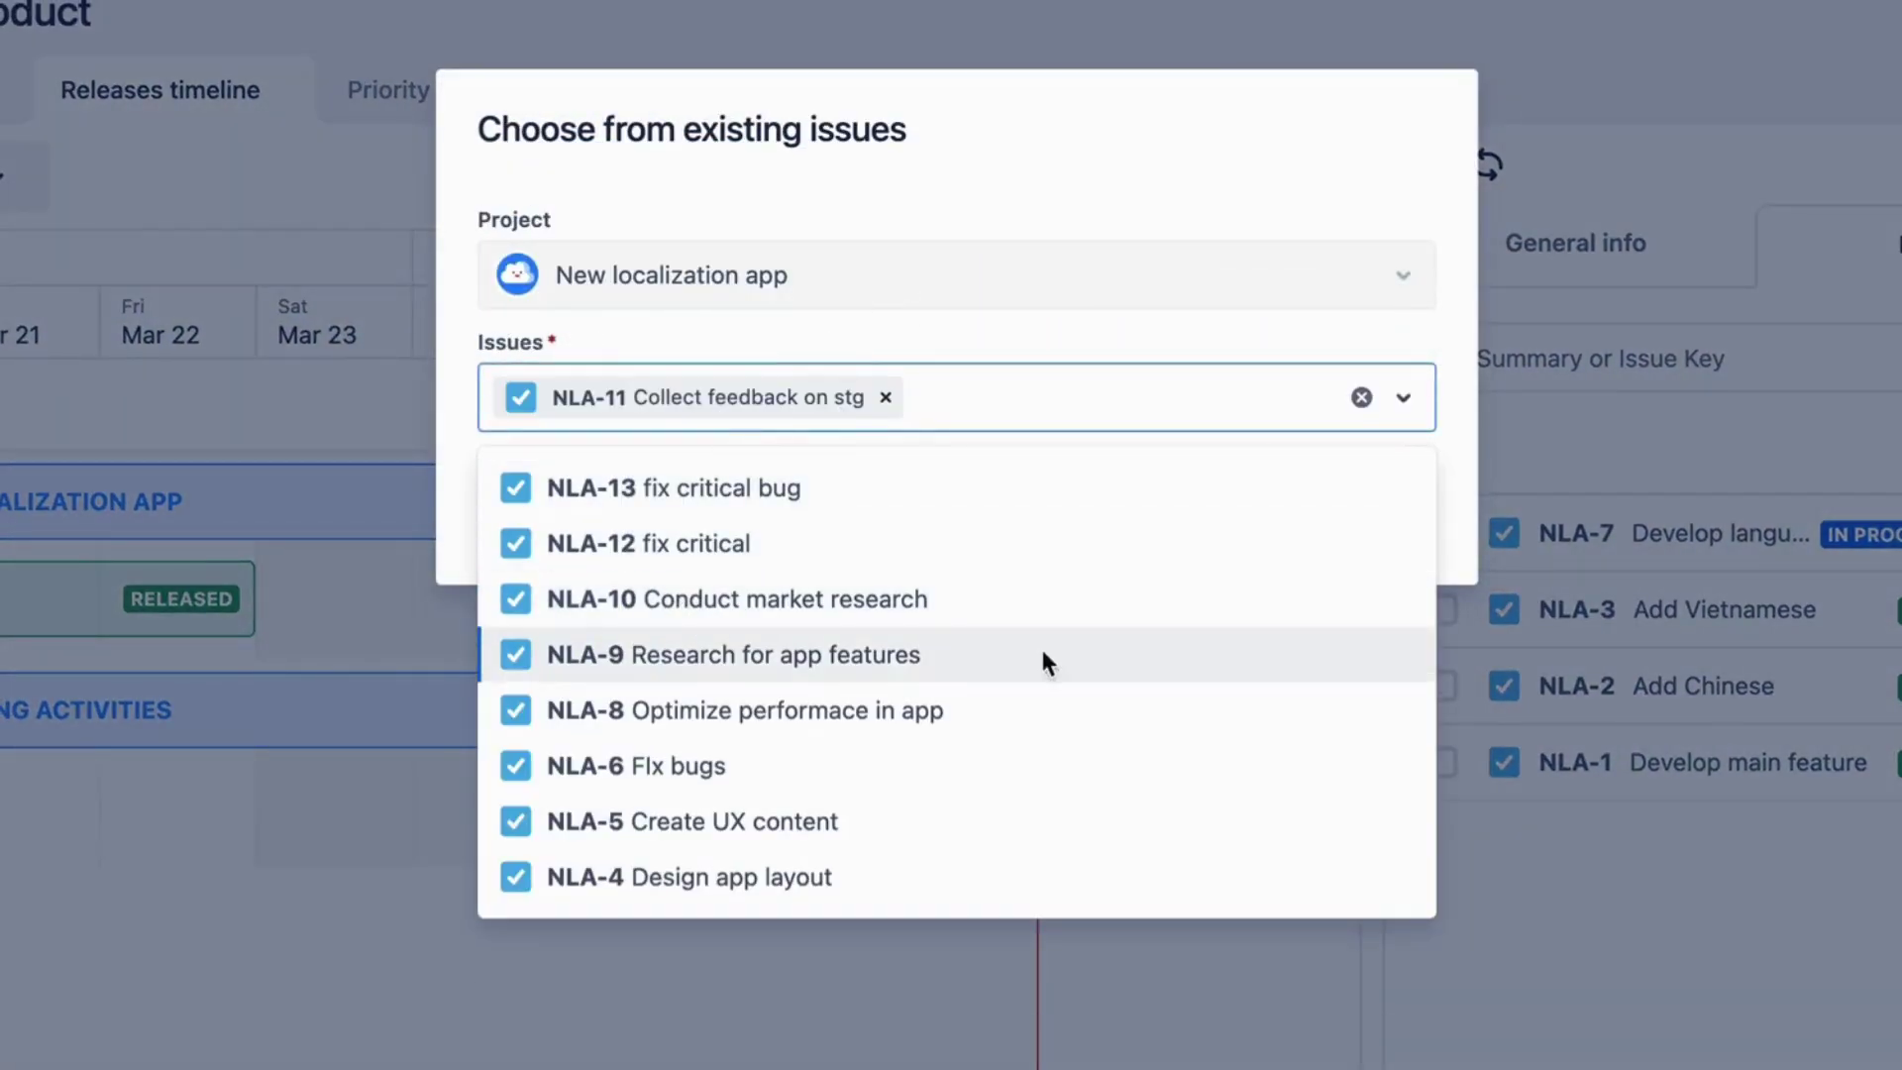
pyautogui.click(1328, 512)
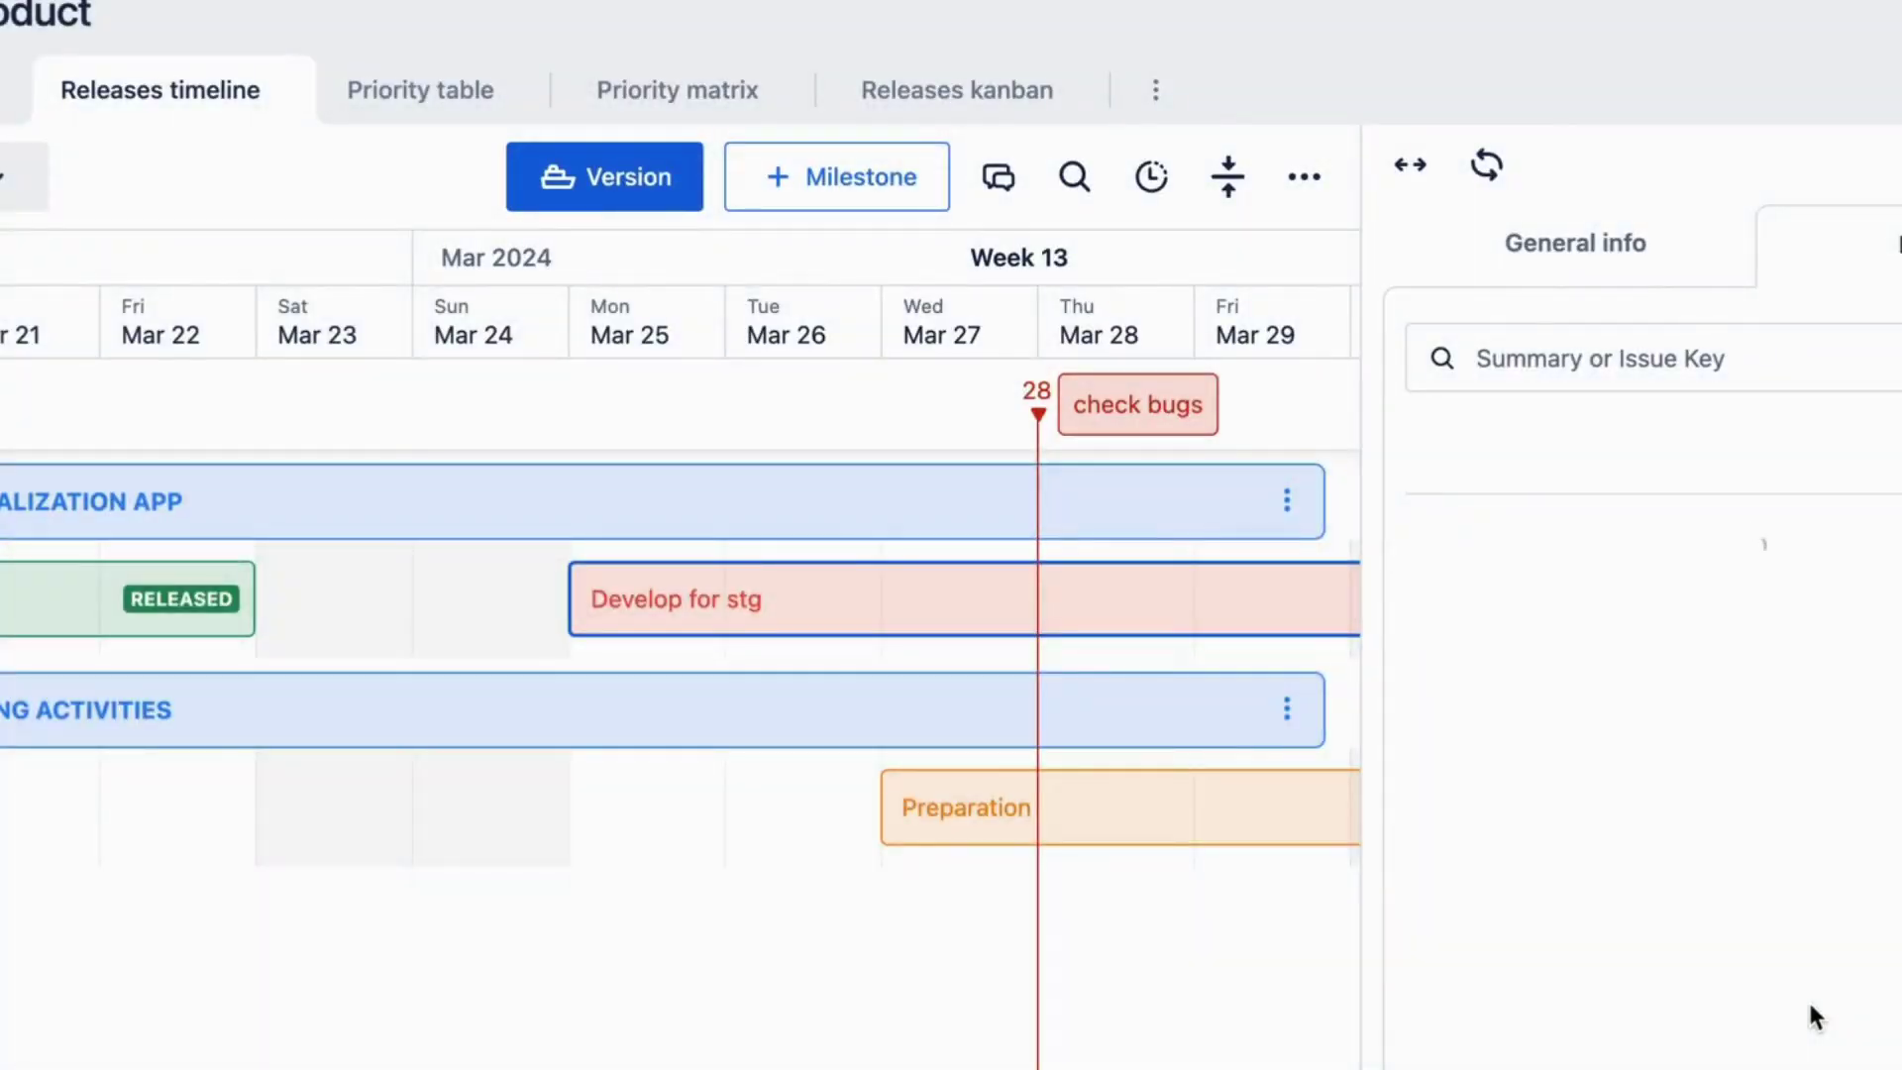
# Set the Develop for stg version's status to Released and close its details panel.
pyautogui.click(1758, 979)
pyautogui.click(1733, 847)
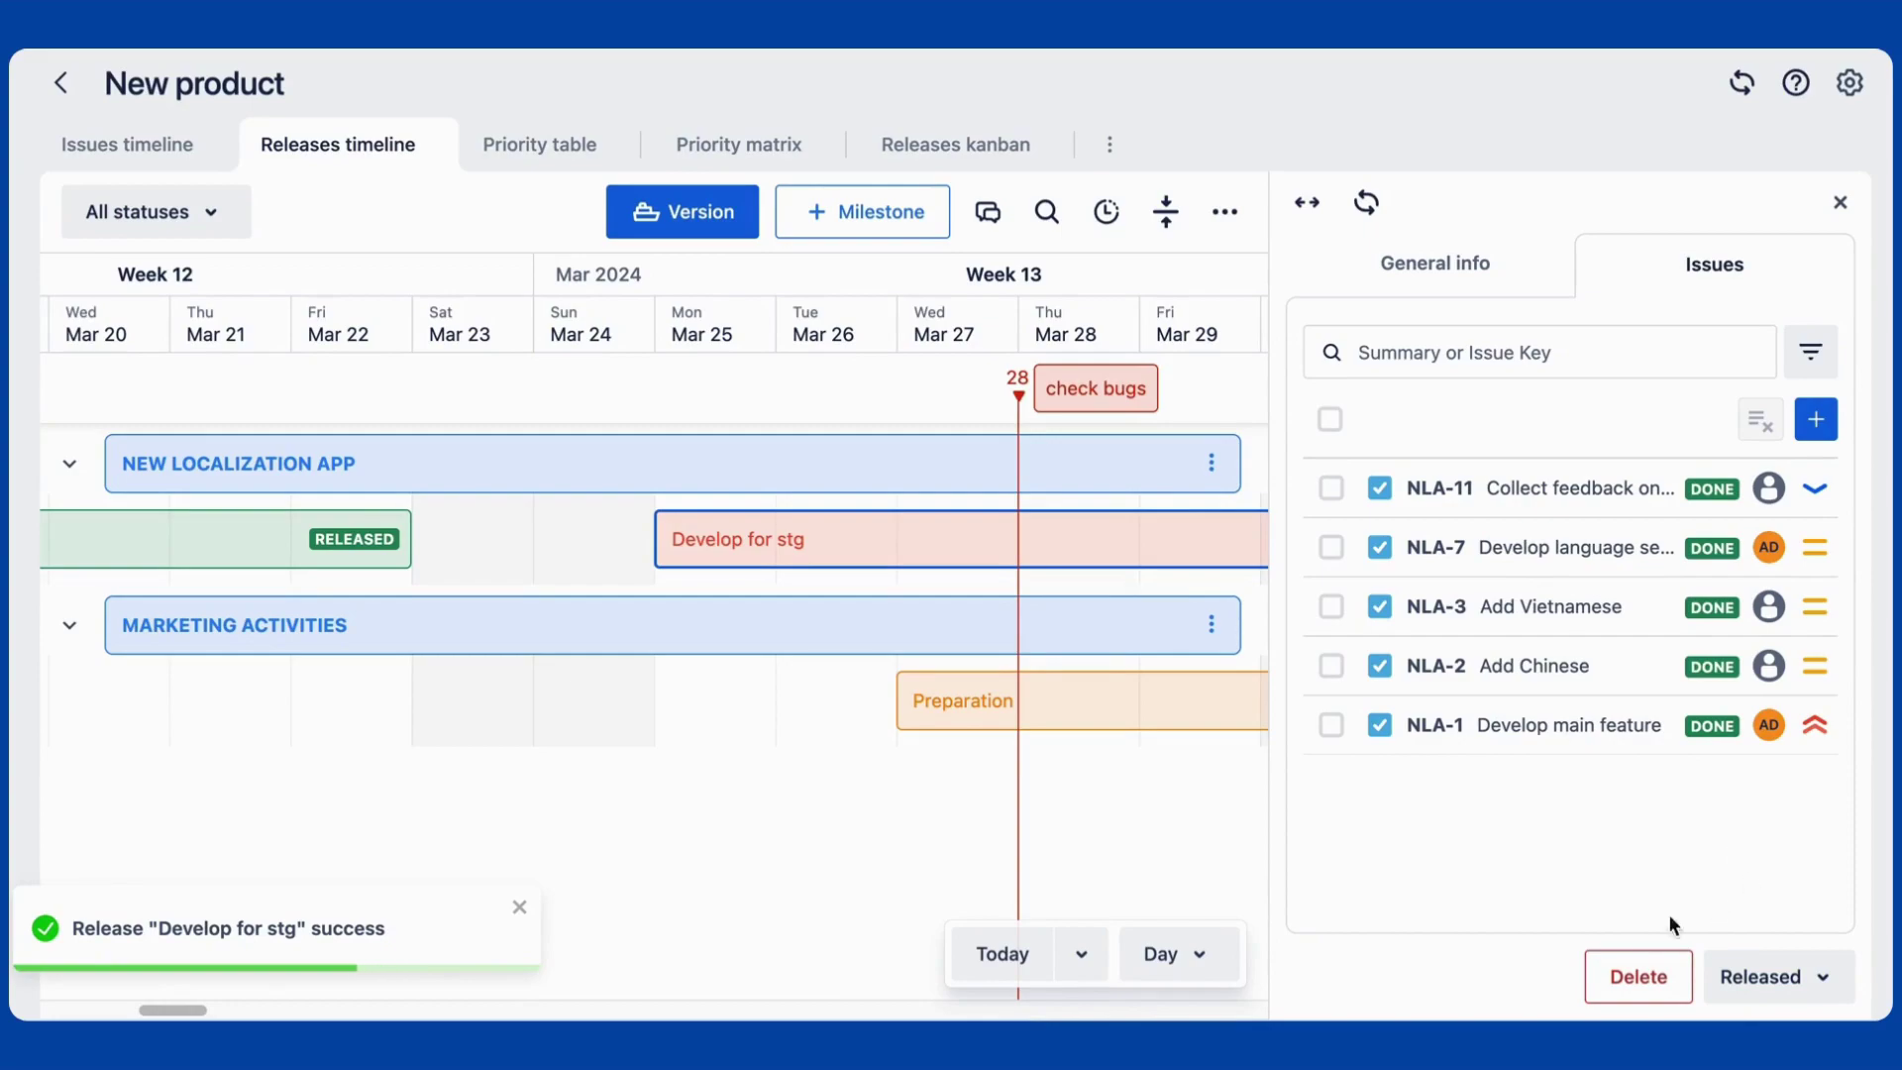
pyautogui.click(1840, 202)
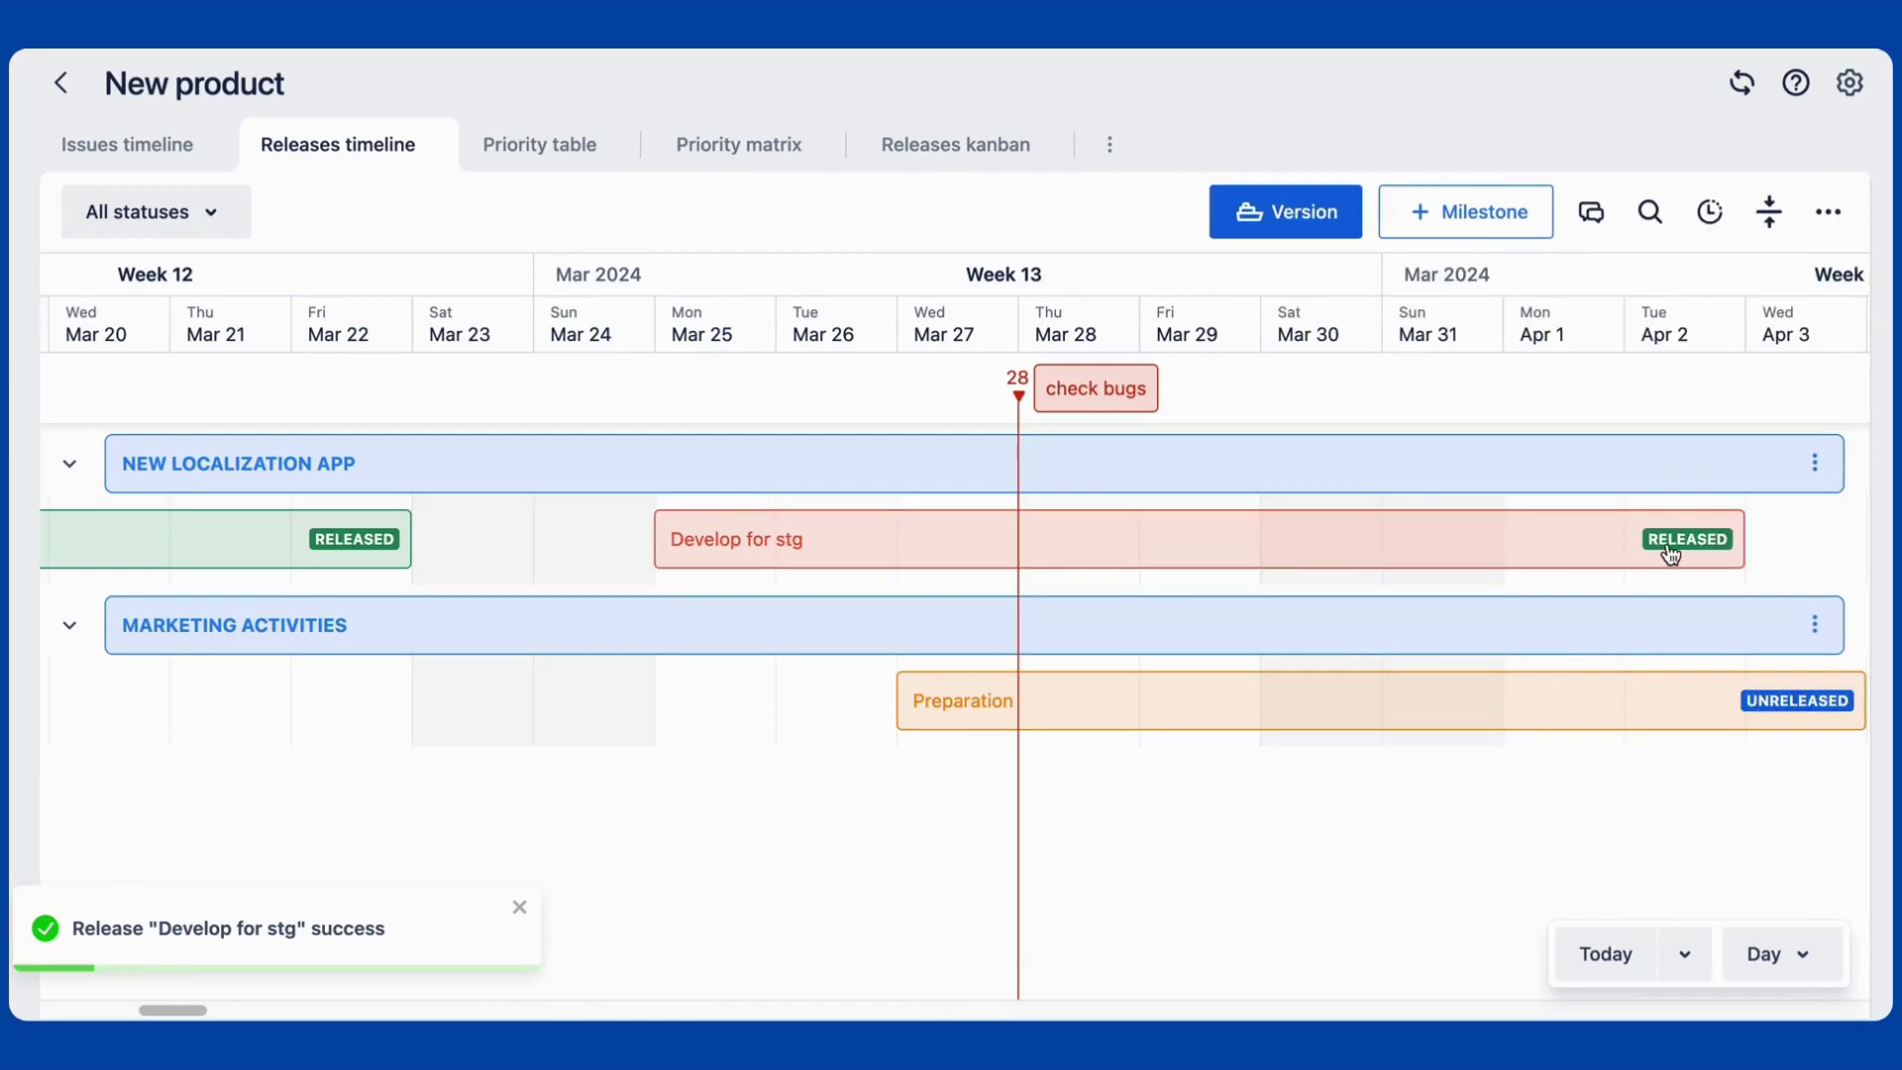
# Create a green milestone named 'Final stage' at Apr 3 on the releases timeline.
pyautogui.click(1773, 391)
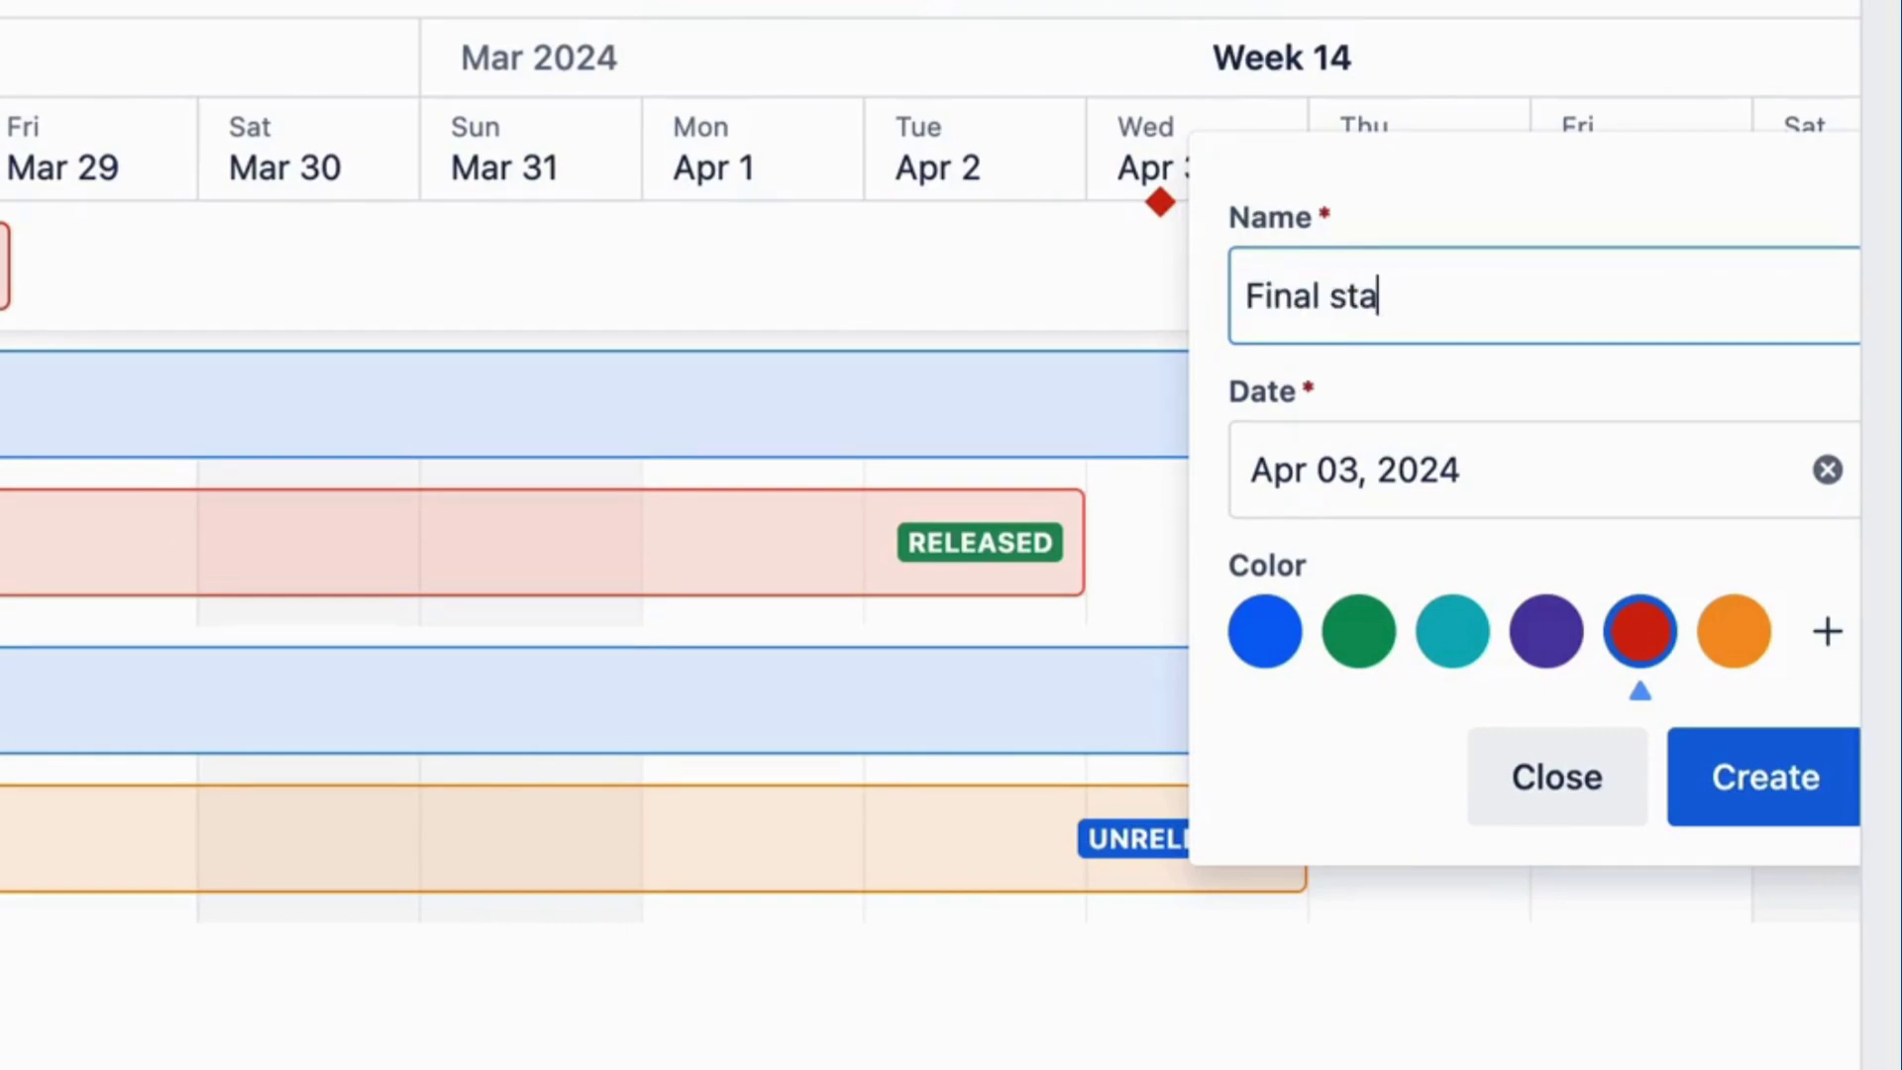
pyautogui.click(1349, 644)
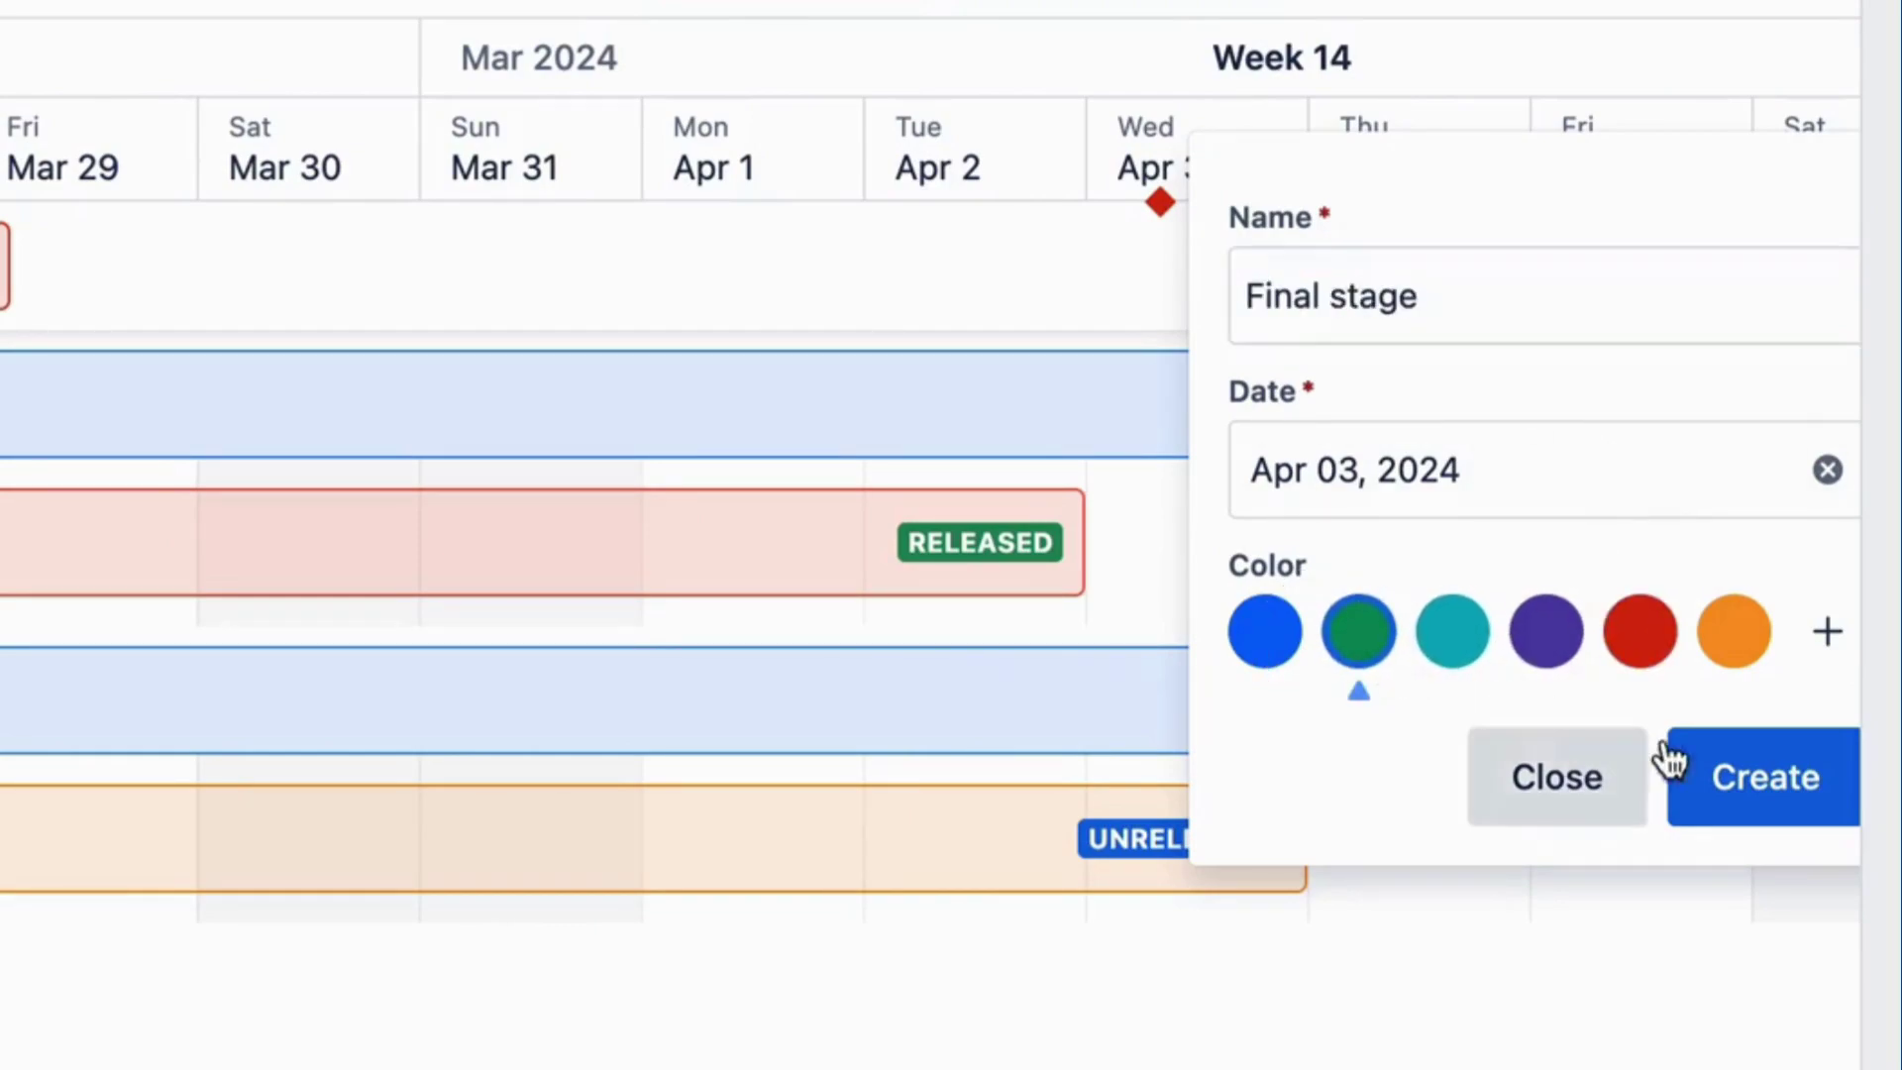
pyautogui.click(1743, 773)
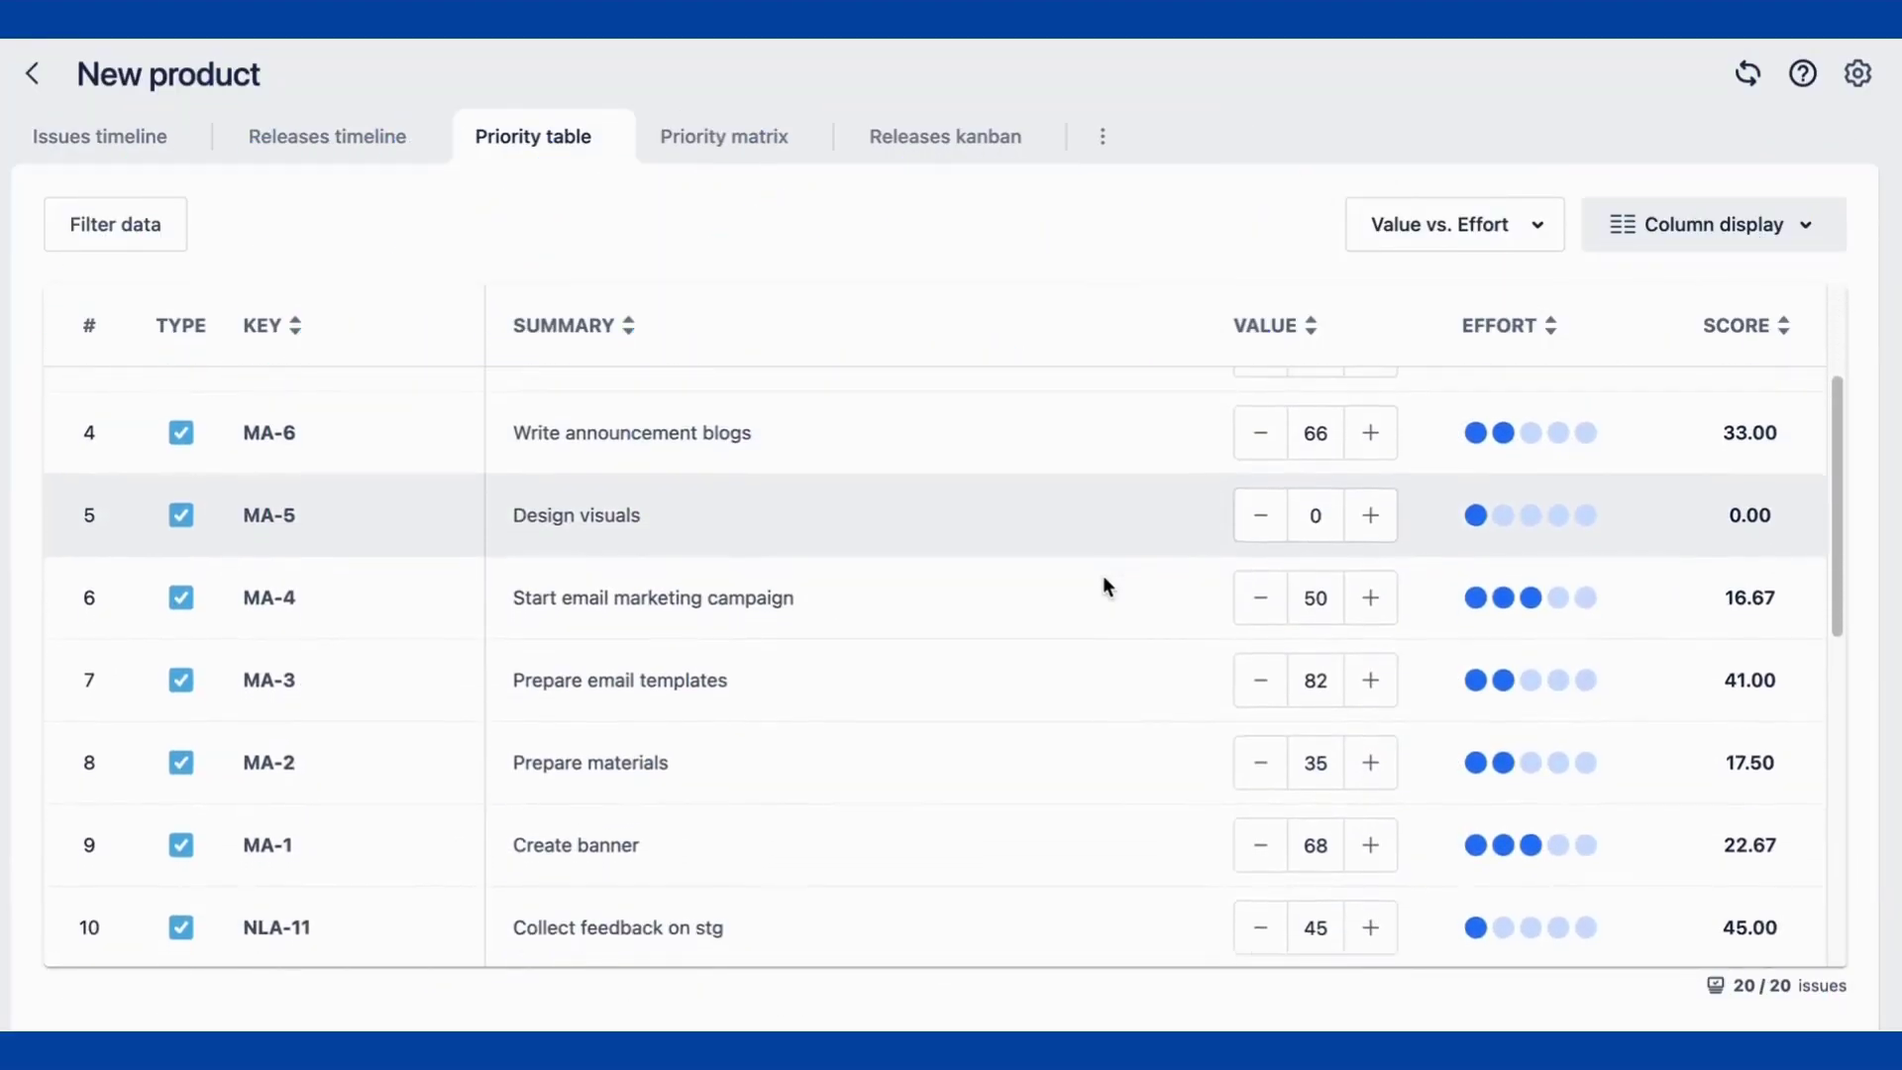
# Give MA-5 Design visuals value 94 and effort 3 in the Priority table, scoring 31.33.
pyautogui.scroll(1, 1103, 575)
pyautogui.scroll(1, 1107, 584)
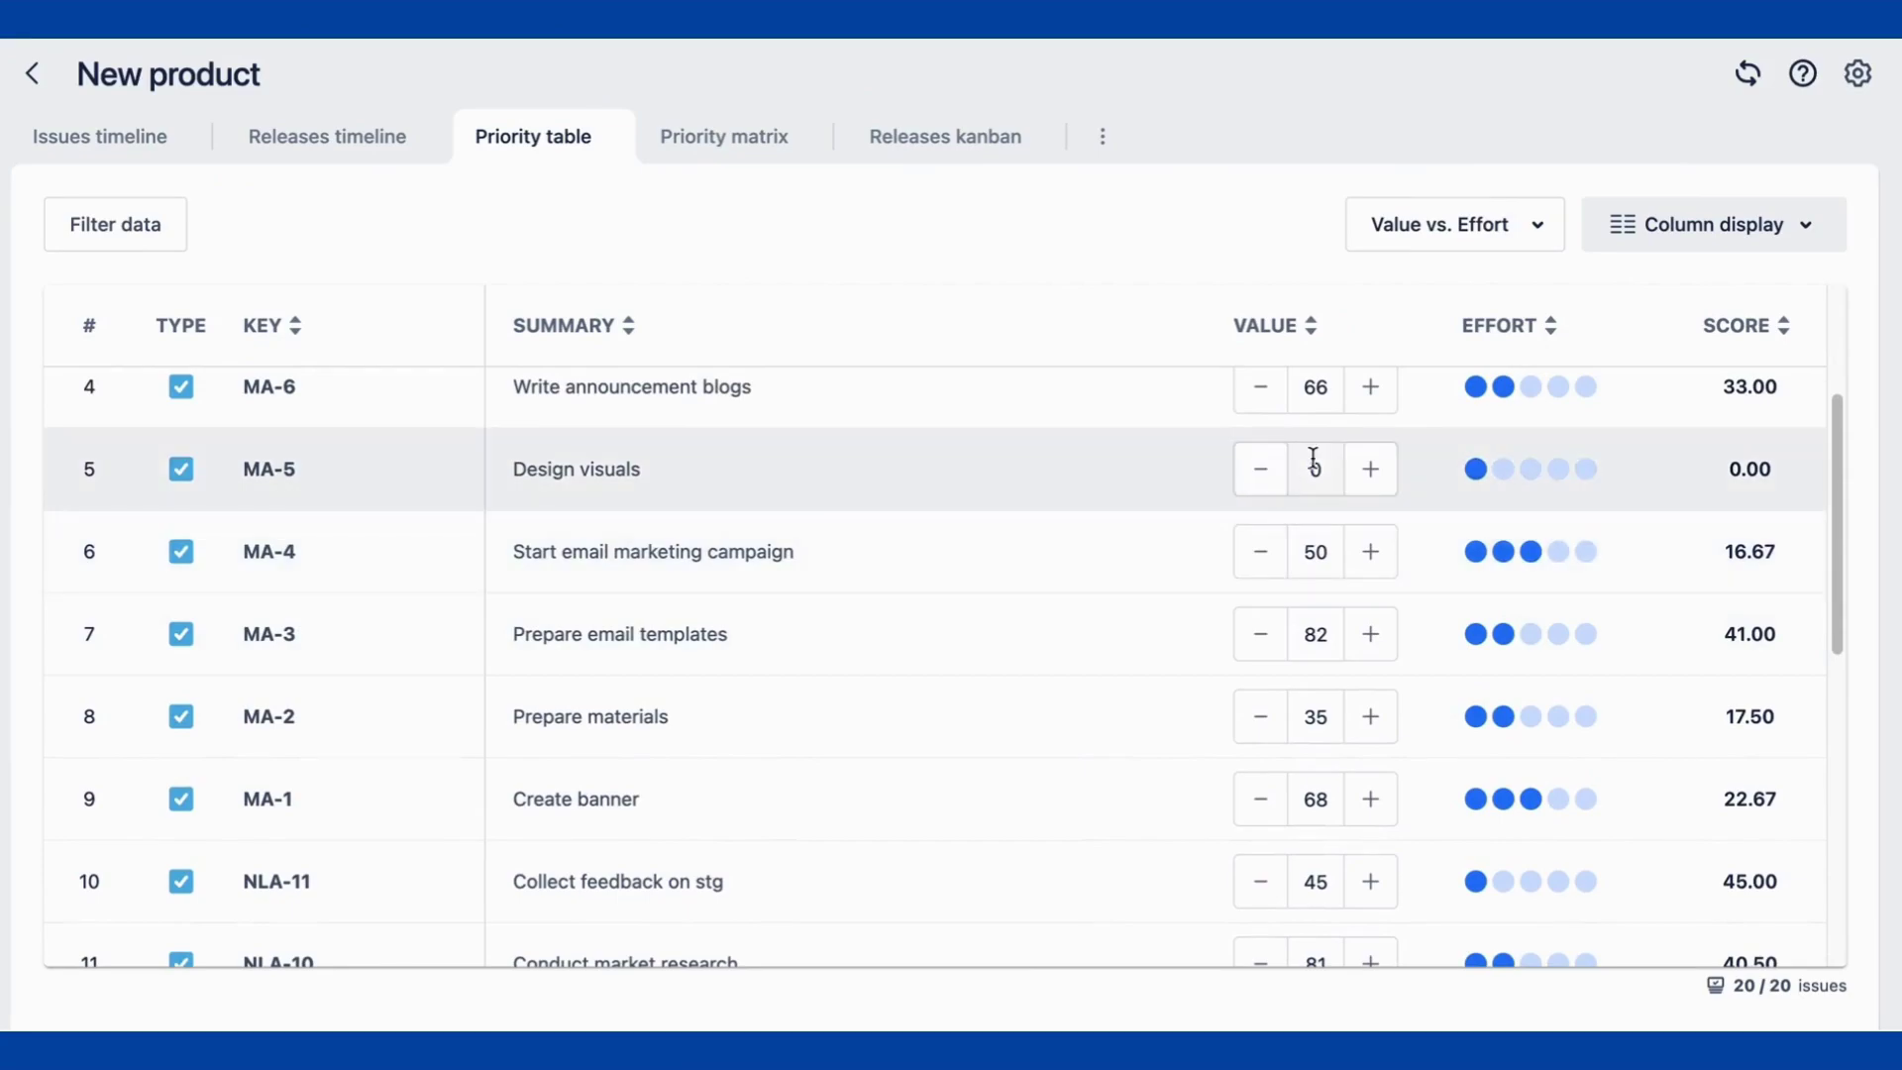
pyautogui.click(1531, 473)
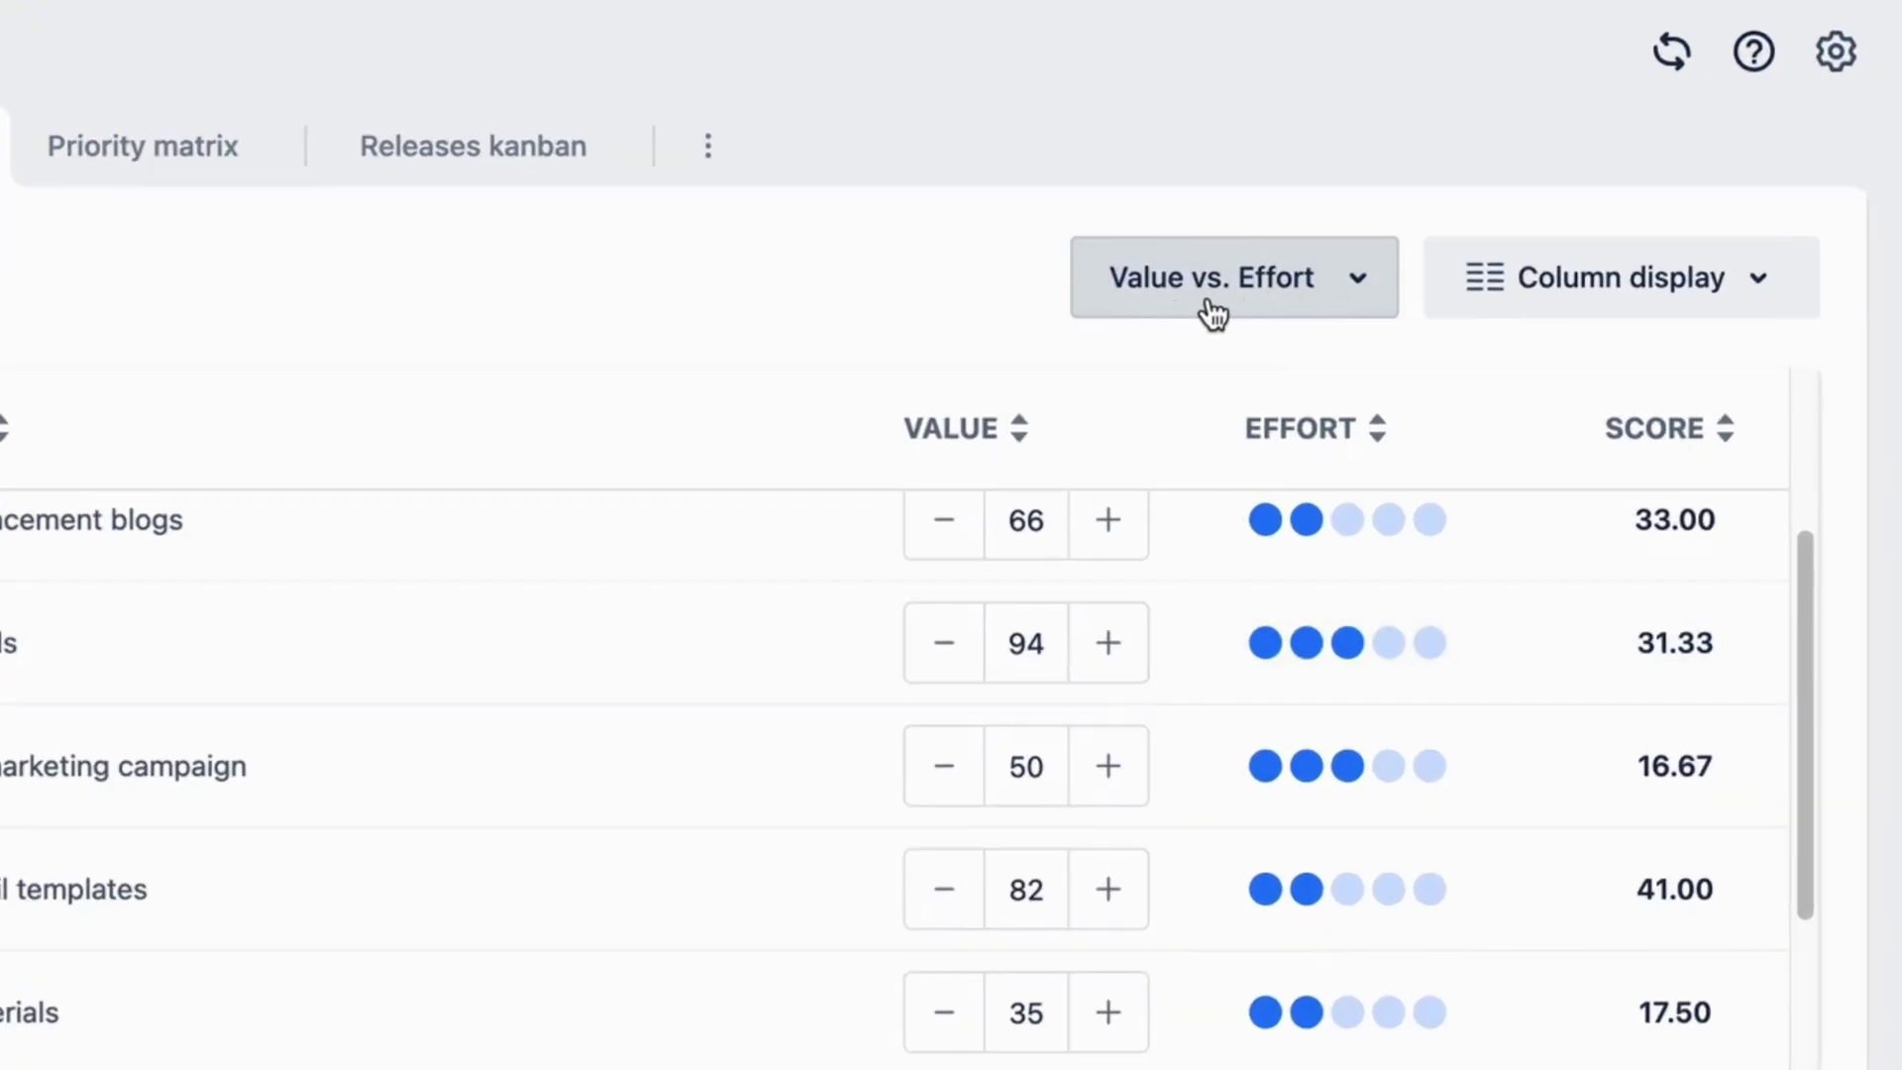
# Use R.I.C.E scoring with the Progress column displayed, then view the Priority matrix.
pyautogui.click(1335, 310)
pyautogui.click(1222, 458)
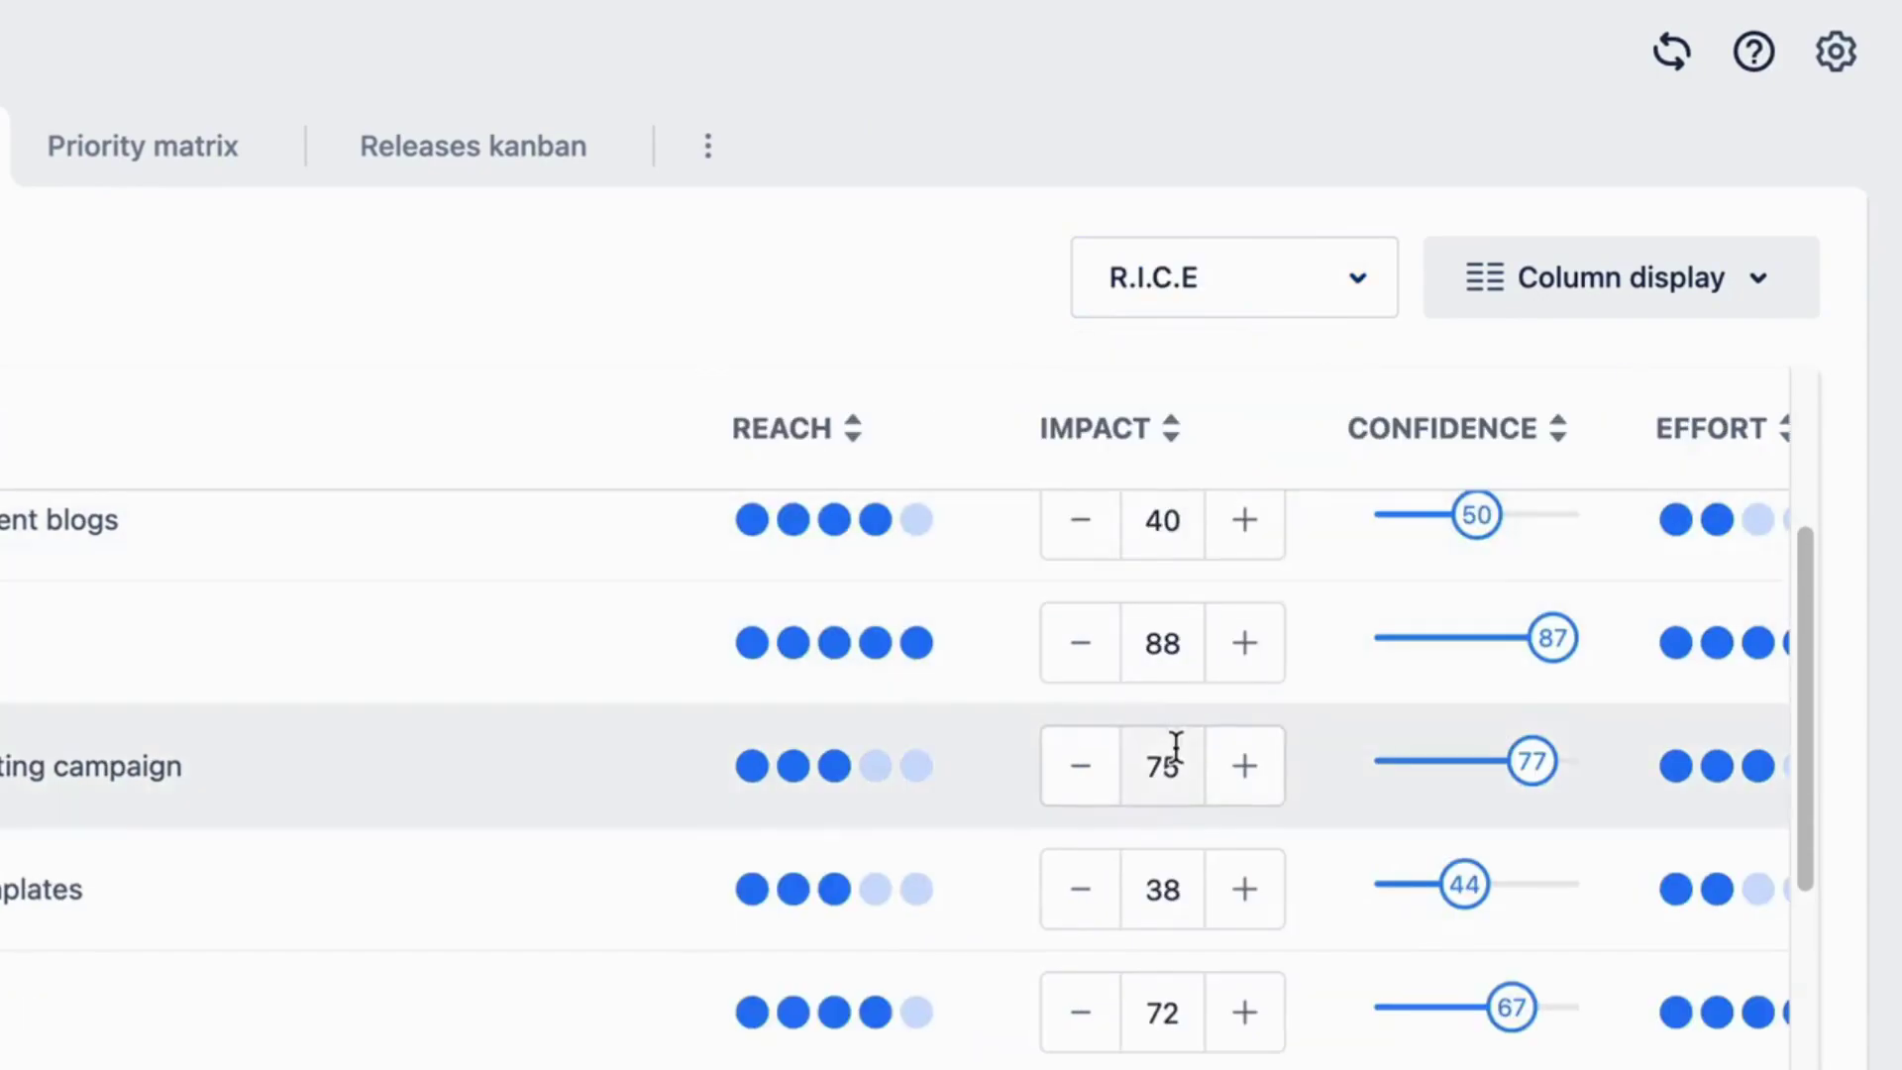
pyautogui.scroll(3, 1173, 773)
pyautogui.click(1704, 302)
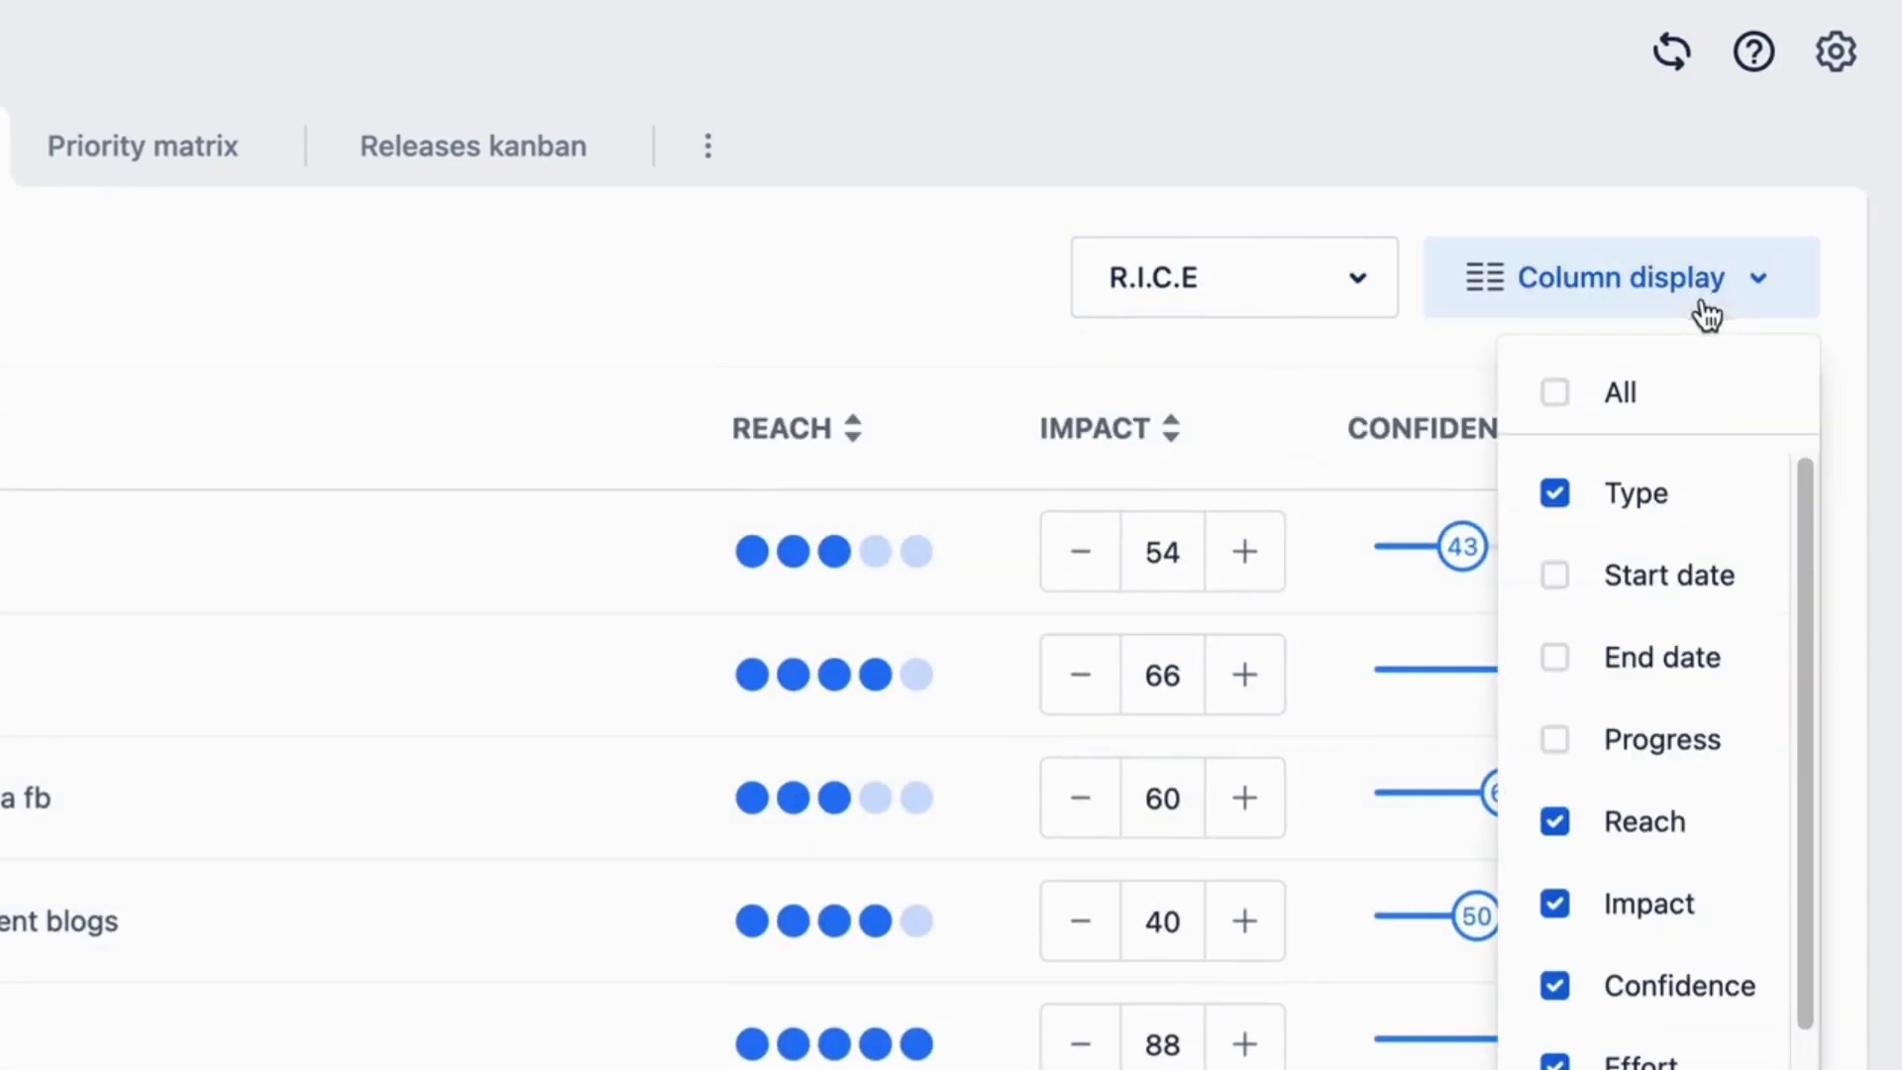
pyautogui.click(1567, 752)
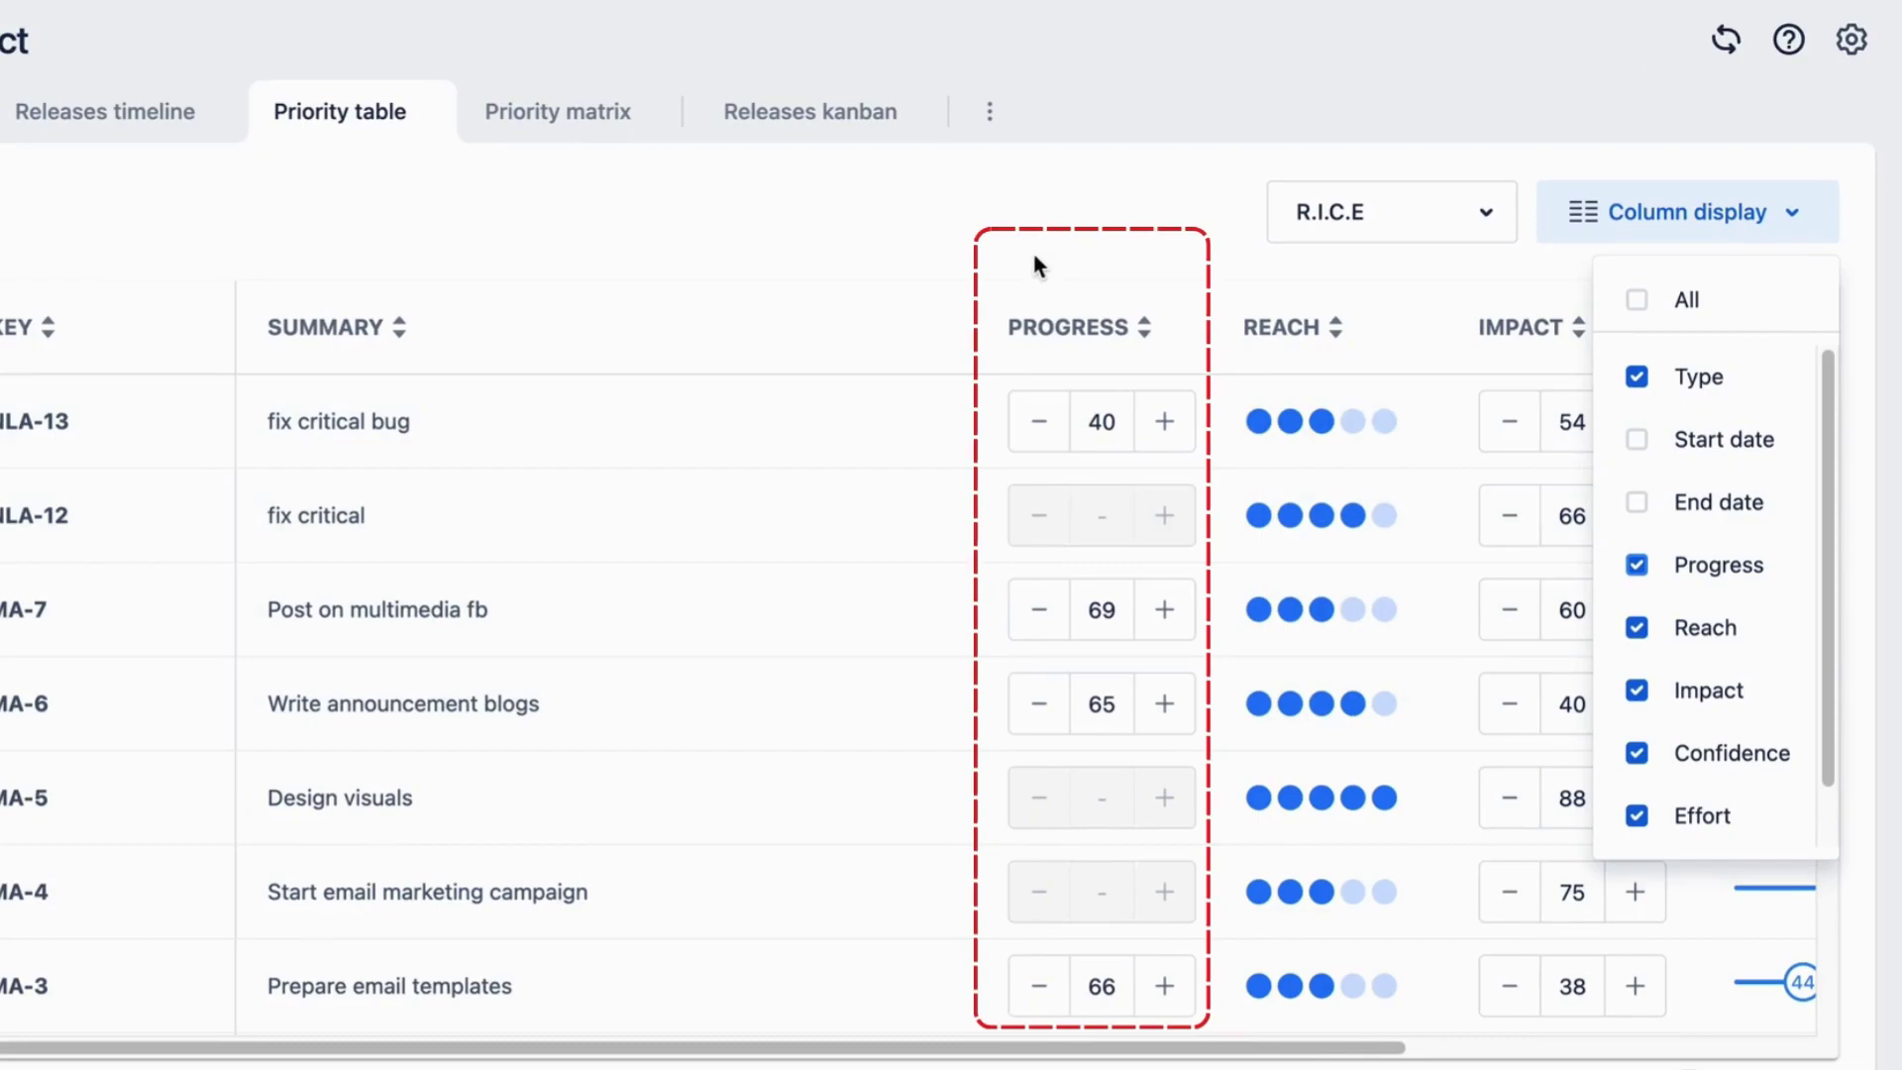
pyautogui.click(760, 348)
pyautogui.hscroll(5, 1223, 733)
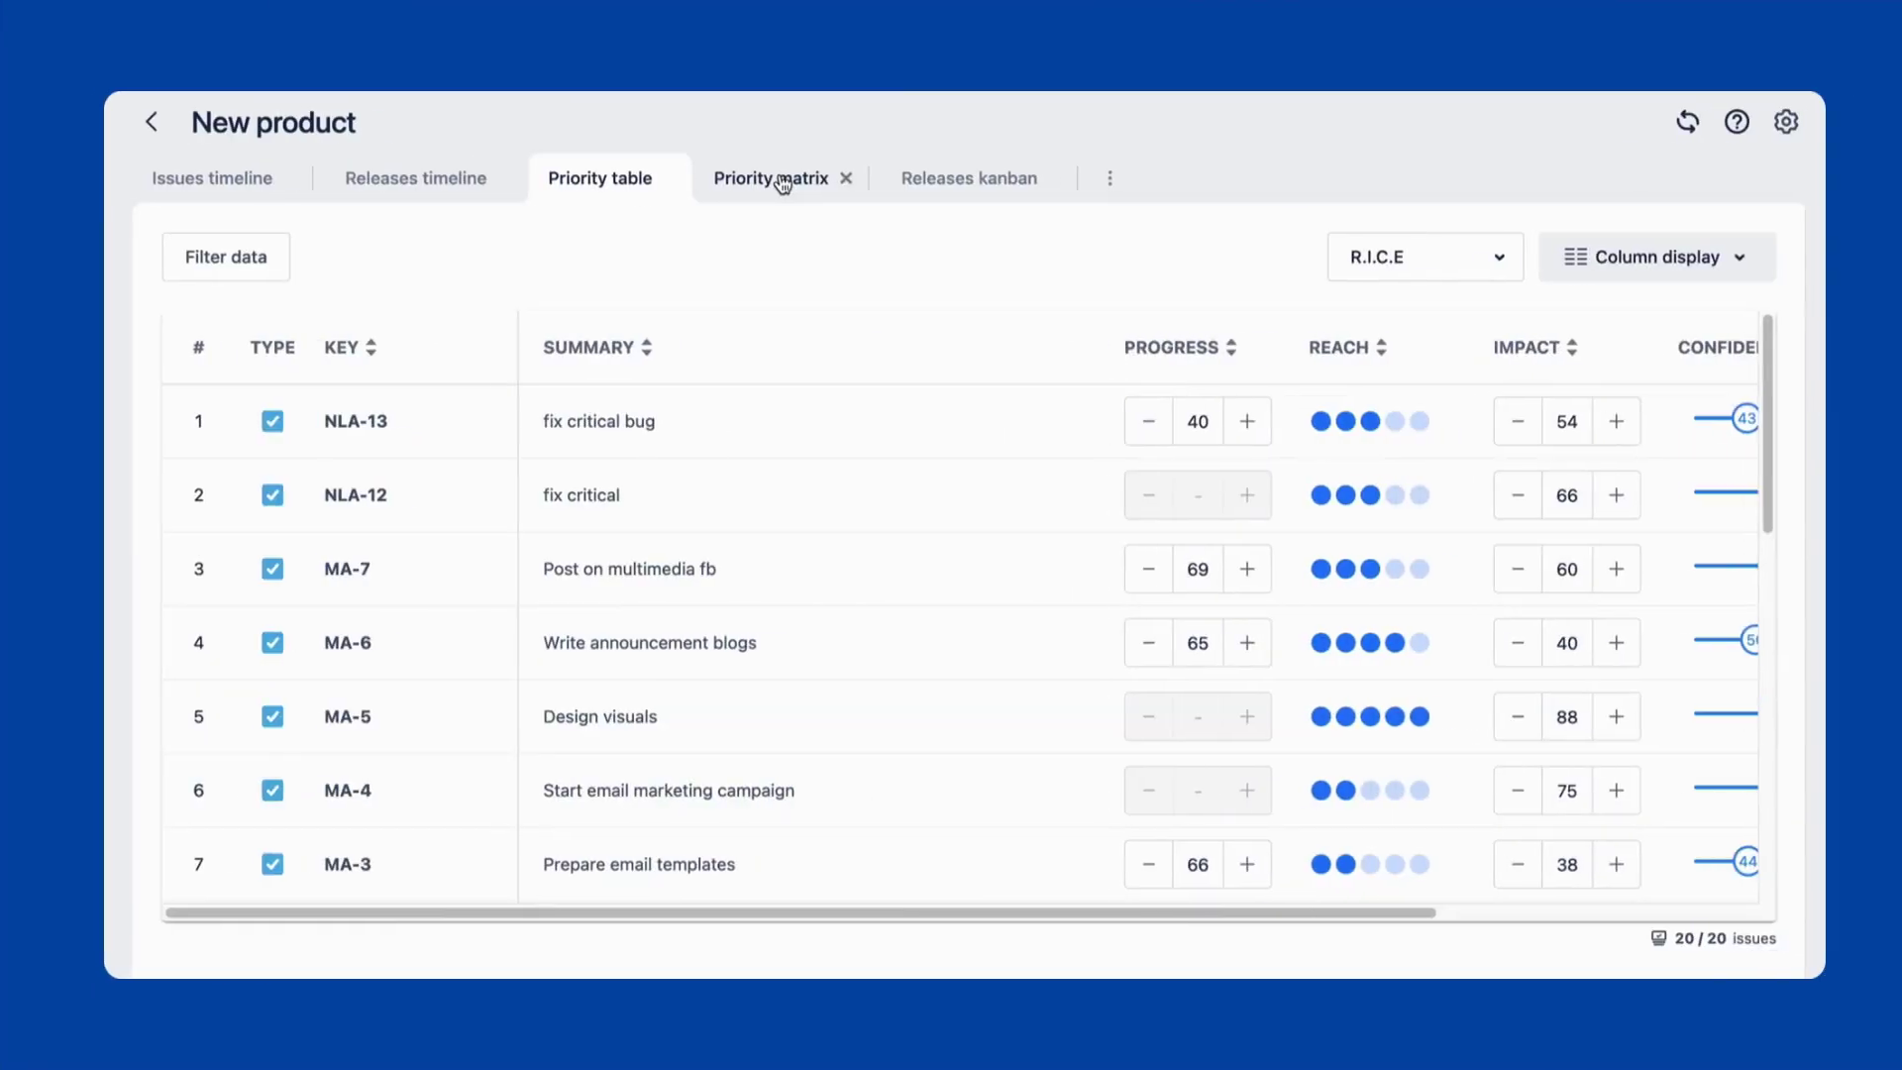
pyautogui.click(782, 181)
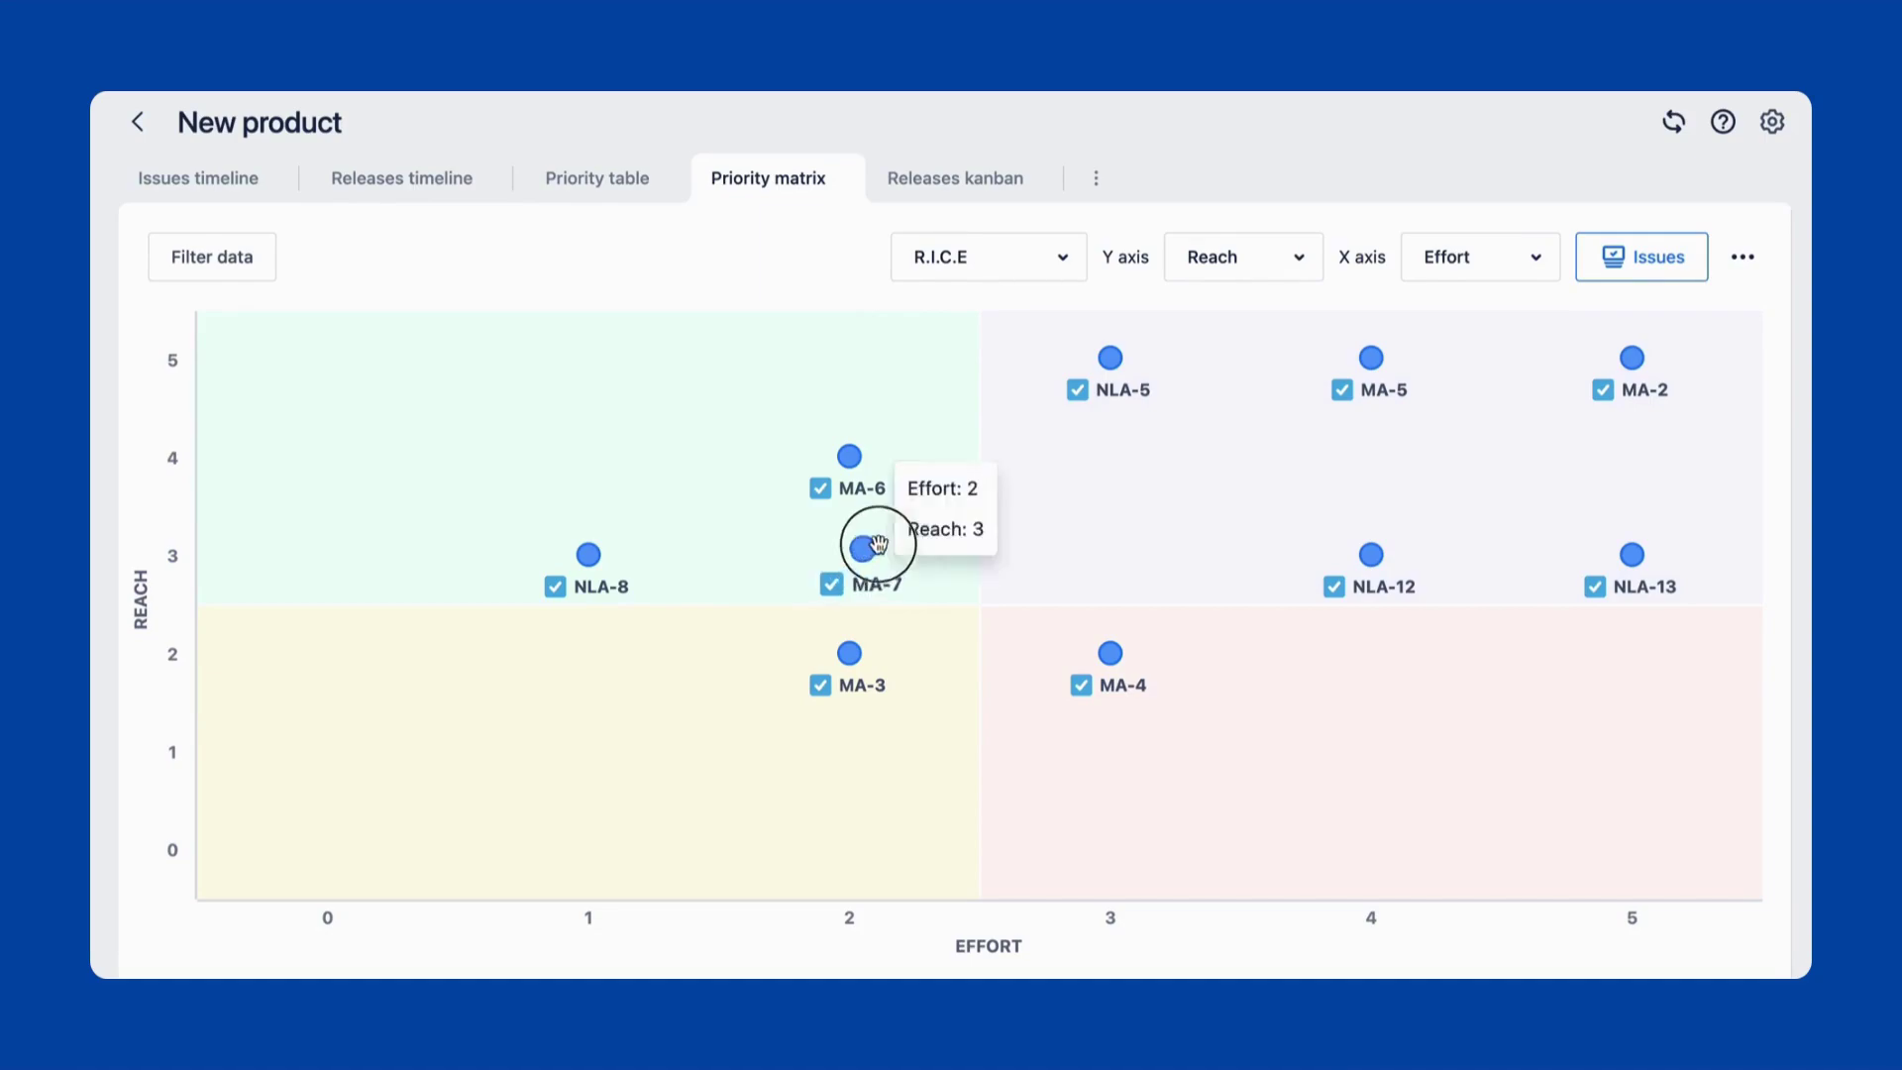
# Move NLA-8 to reach 5, MA-6 to effort 1 and reach 2, and MA-7 to reach 4, effort 2.
pyautogui.moveTo(877, 543); pyautogui.dragTo(1058, 521)
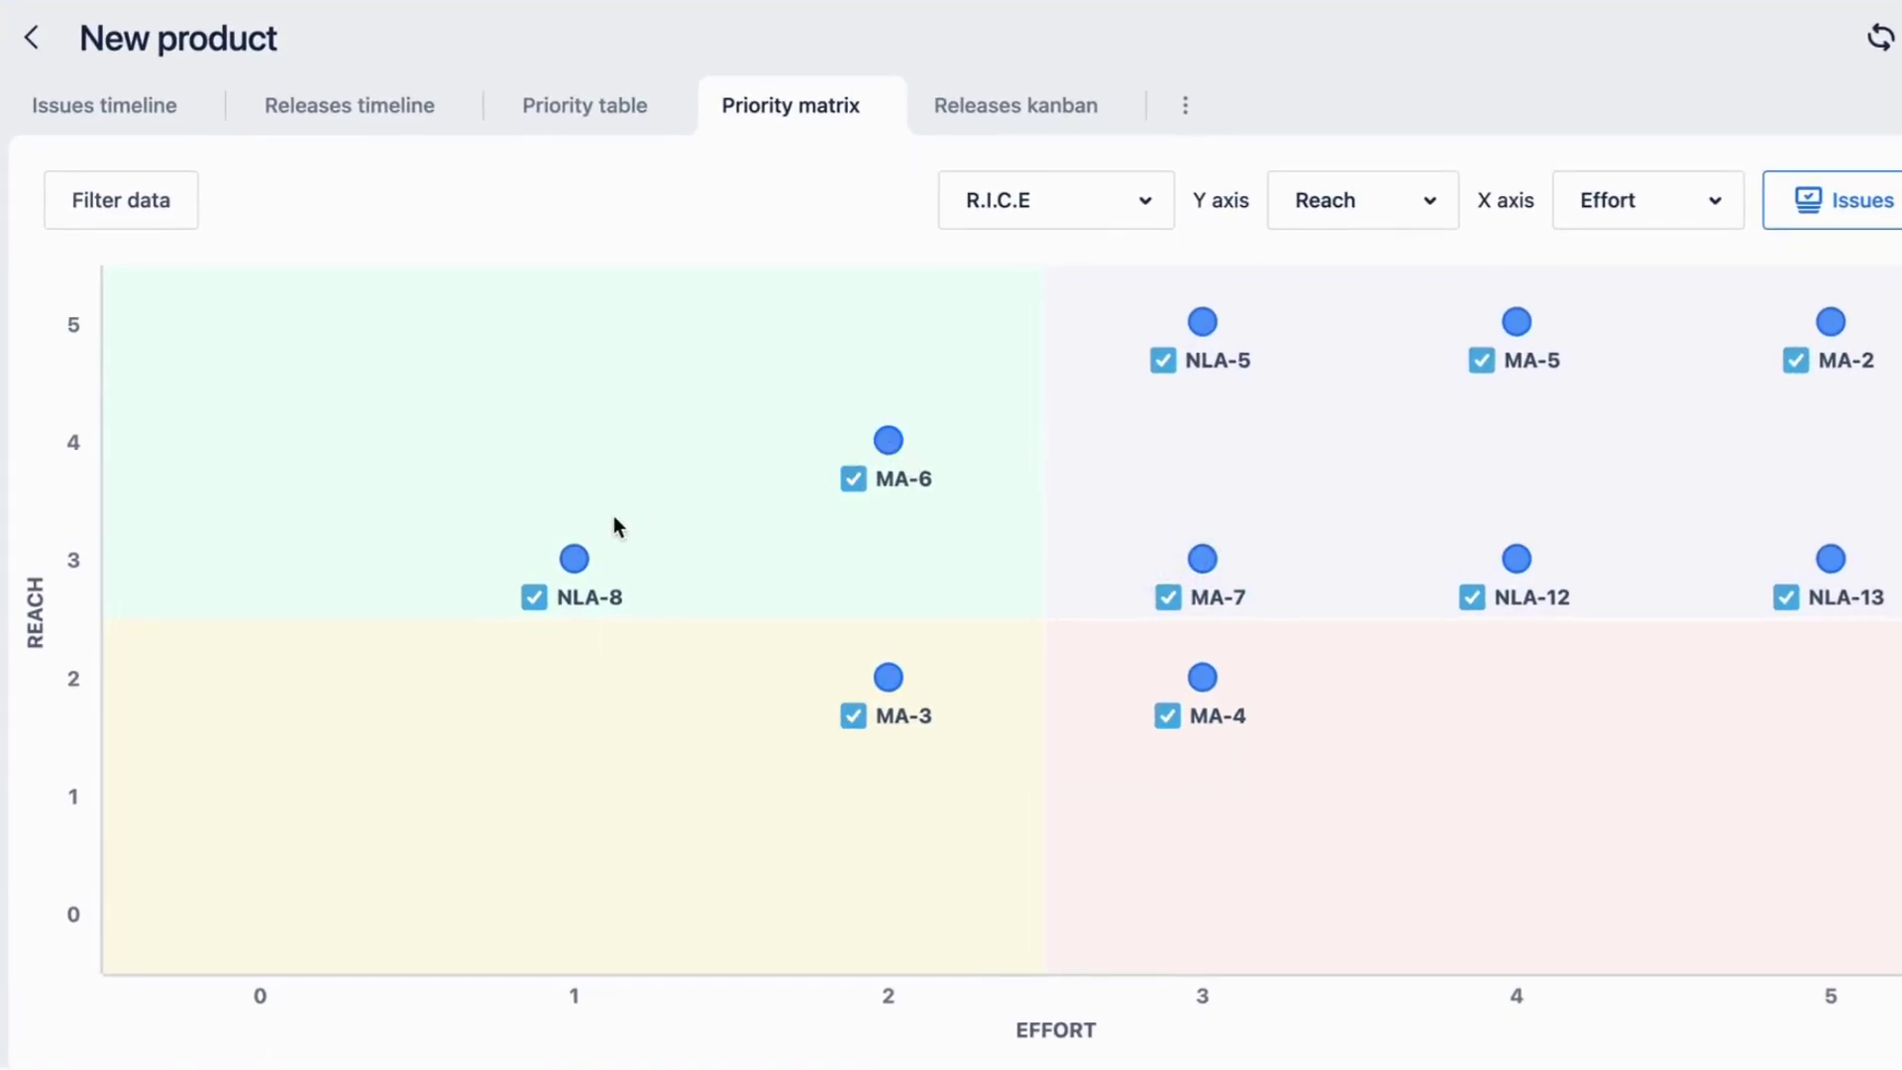
pyautogui.moveTo(575, 559); pyautogui.dragTo(574, 321)
pyautogui.moveTo(888, 440); pyautogui.dragTo(575, 680)
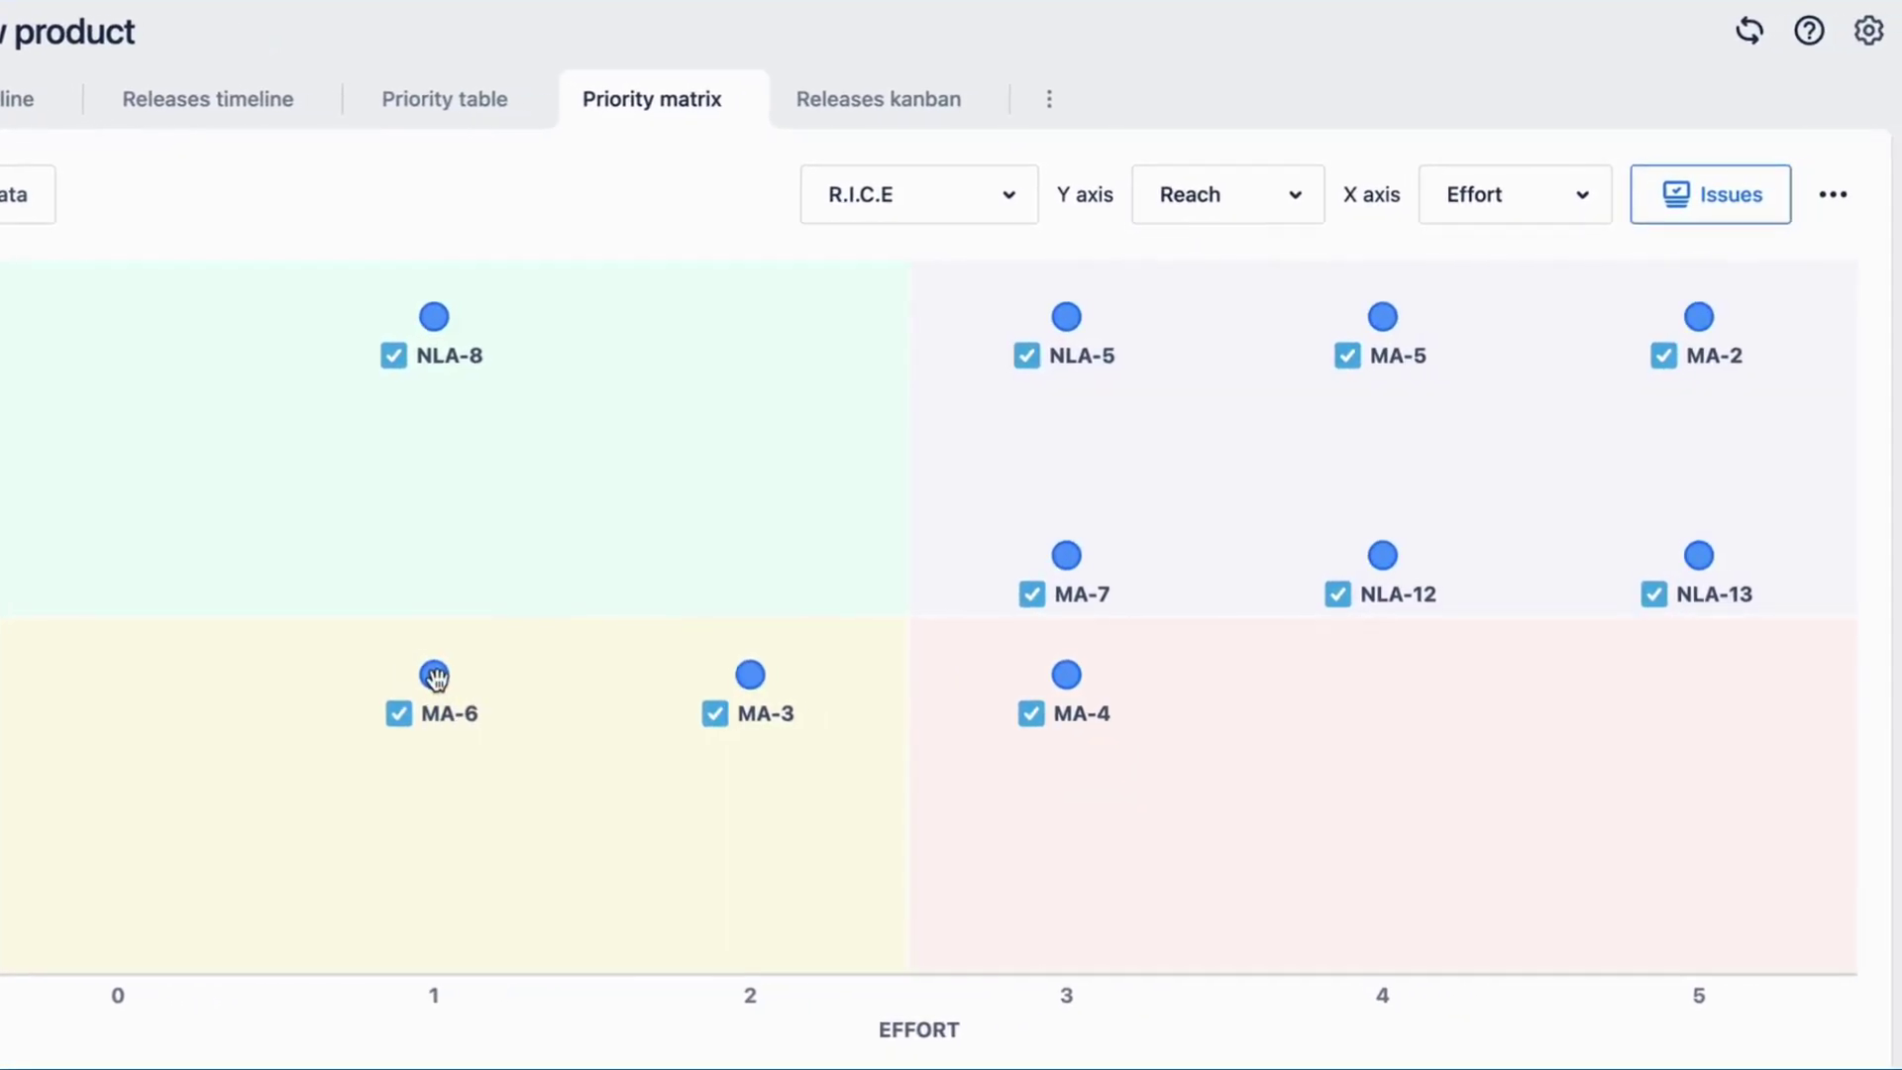
pyautogui.click(575, 682)
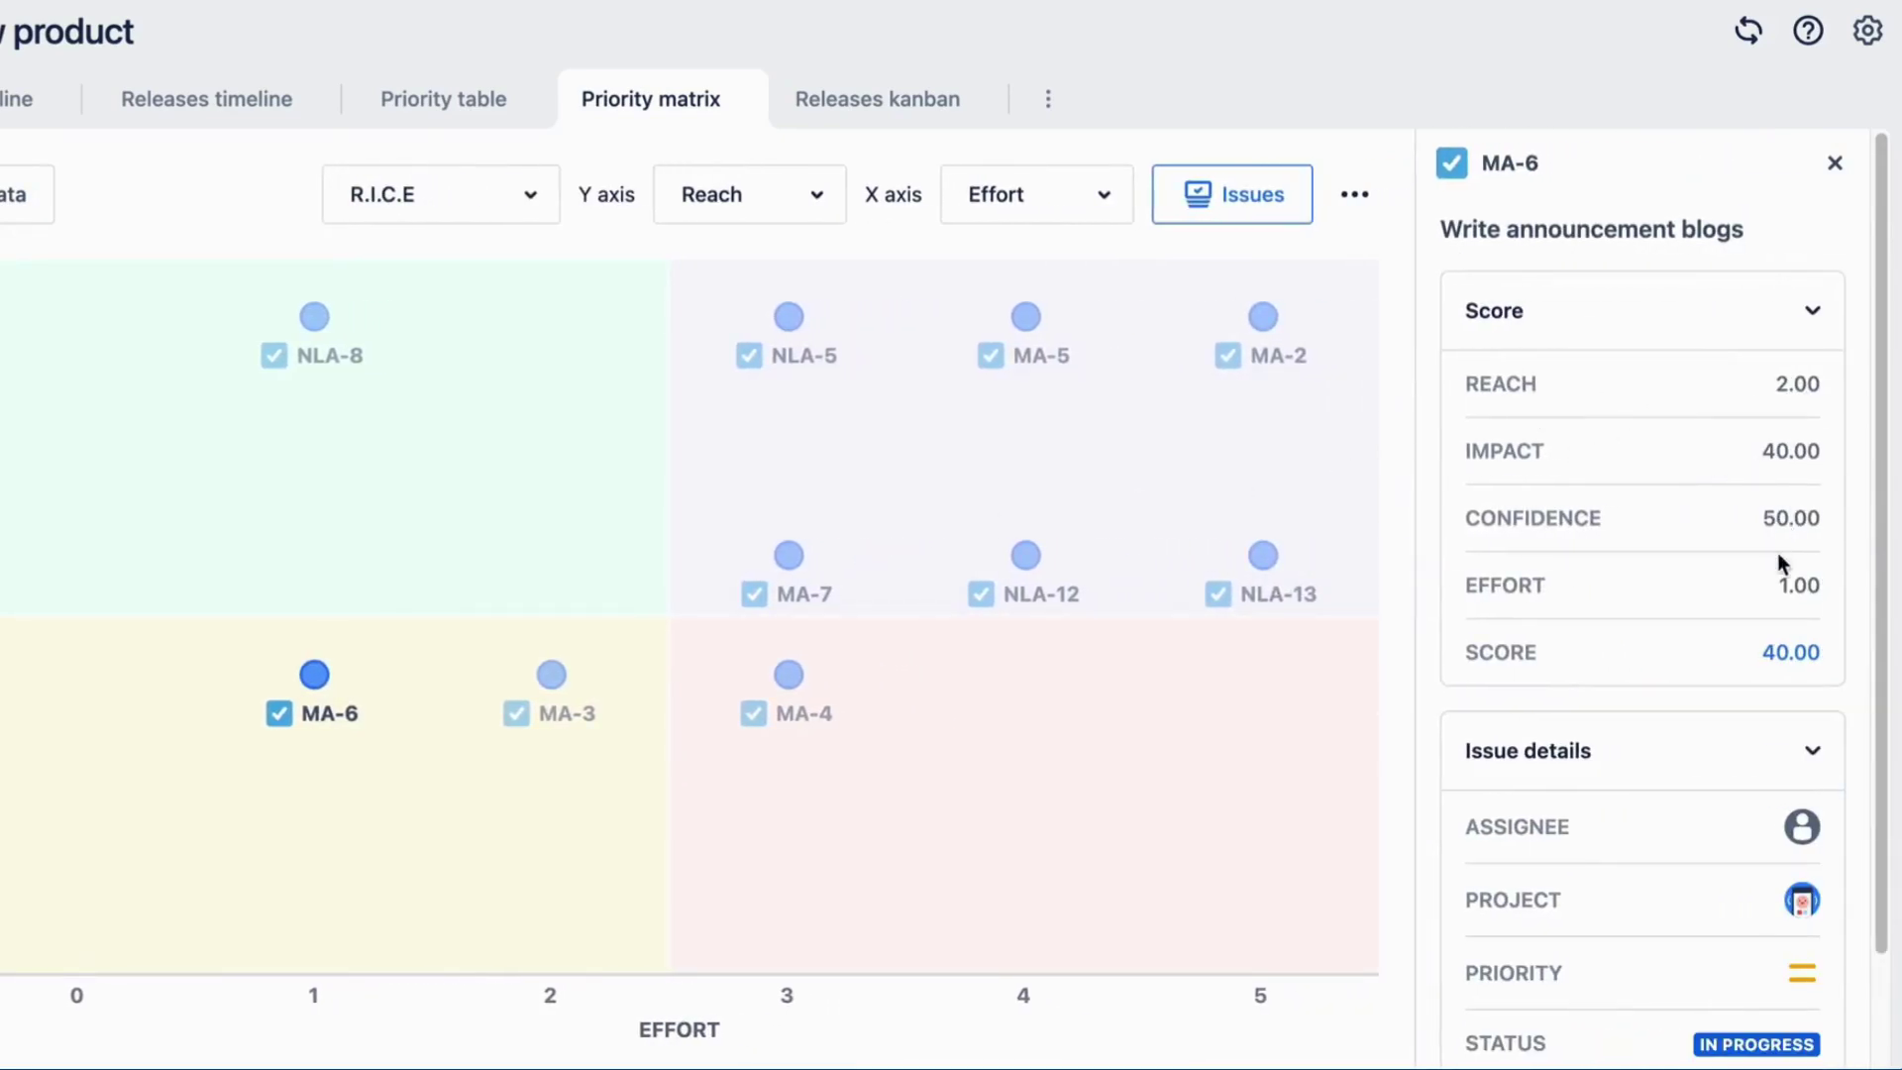
pyautogui.scroll(-2, 1798, 690)
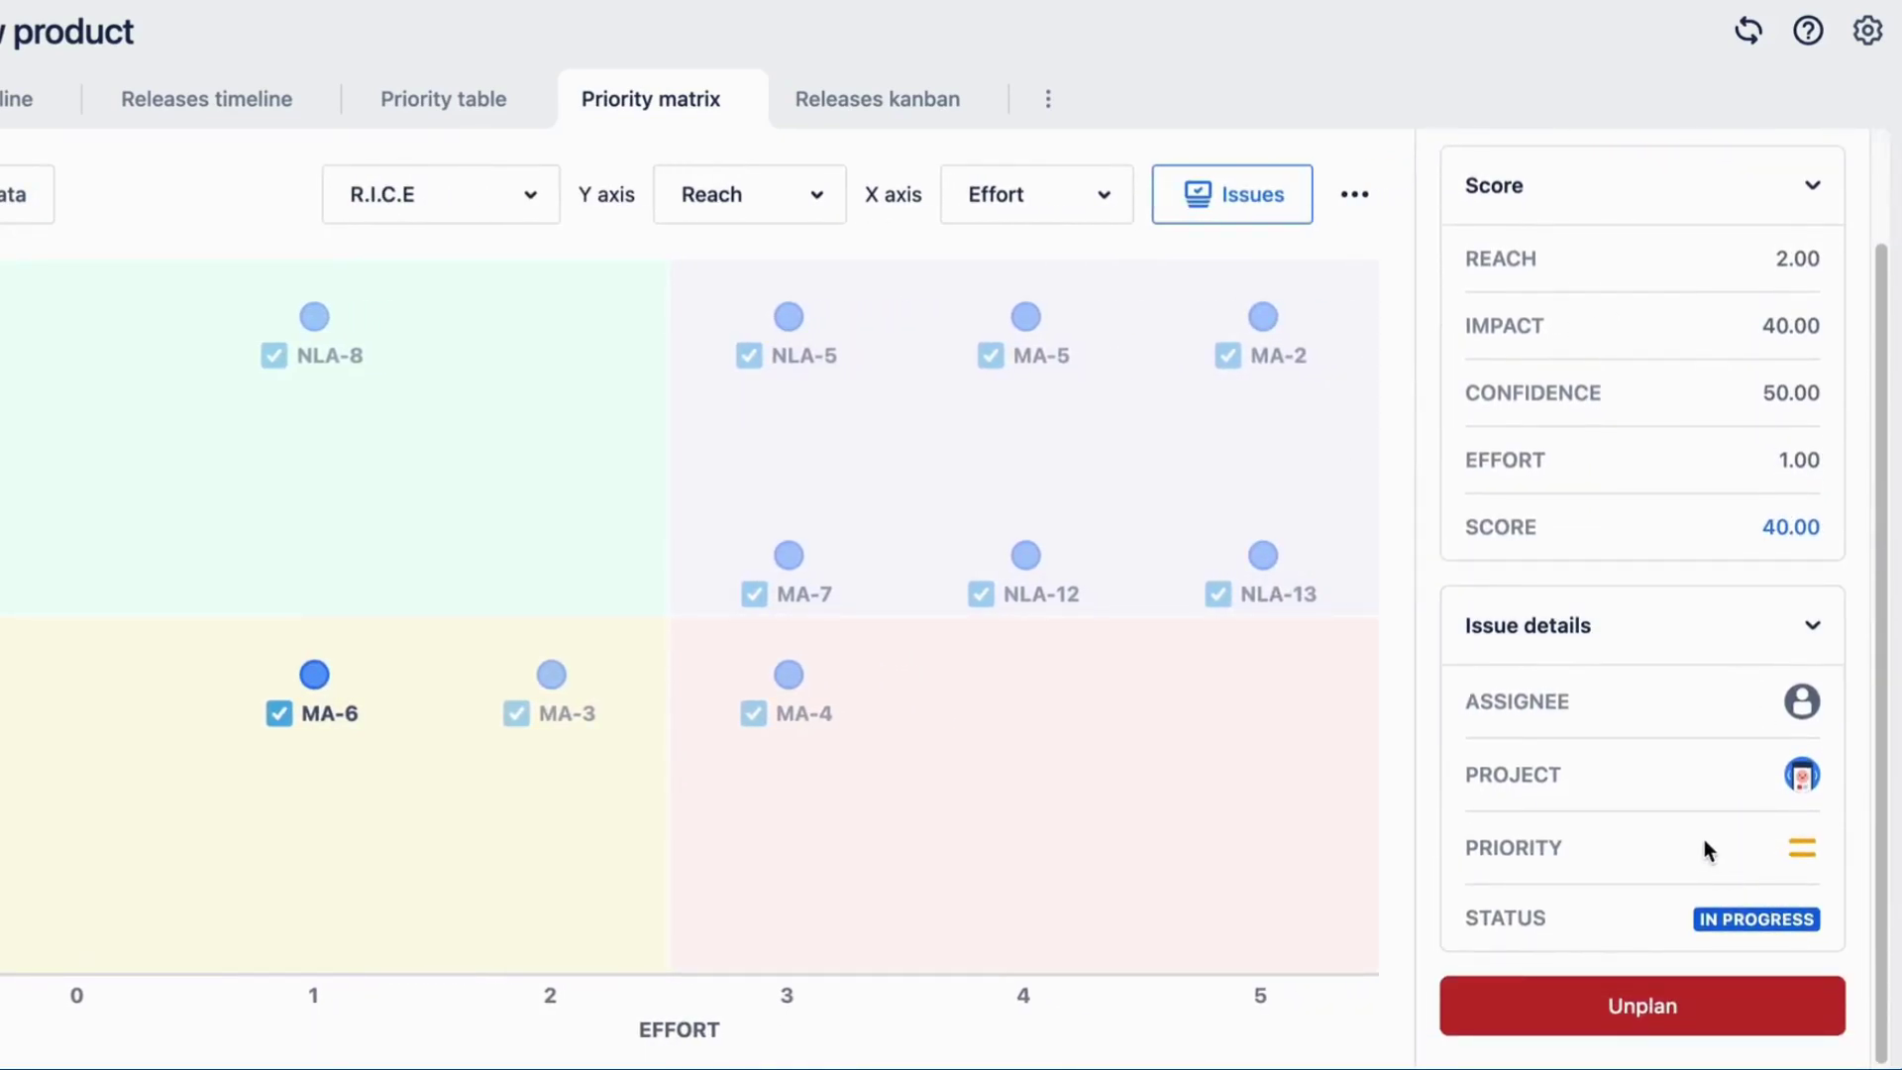
pyautogui.scroll(2, 1684, 812)
pyautogui.click(790, 317)
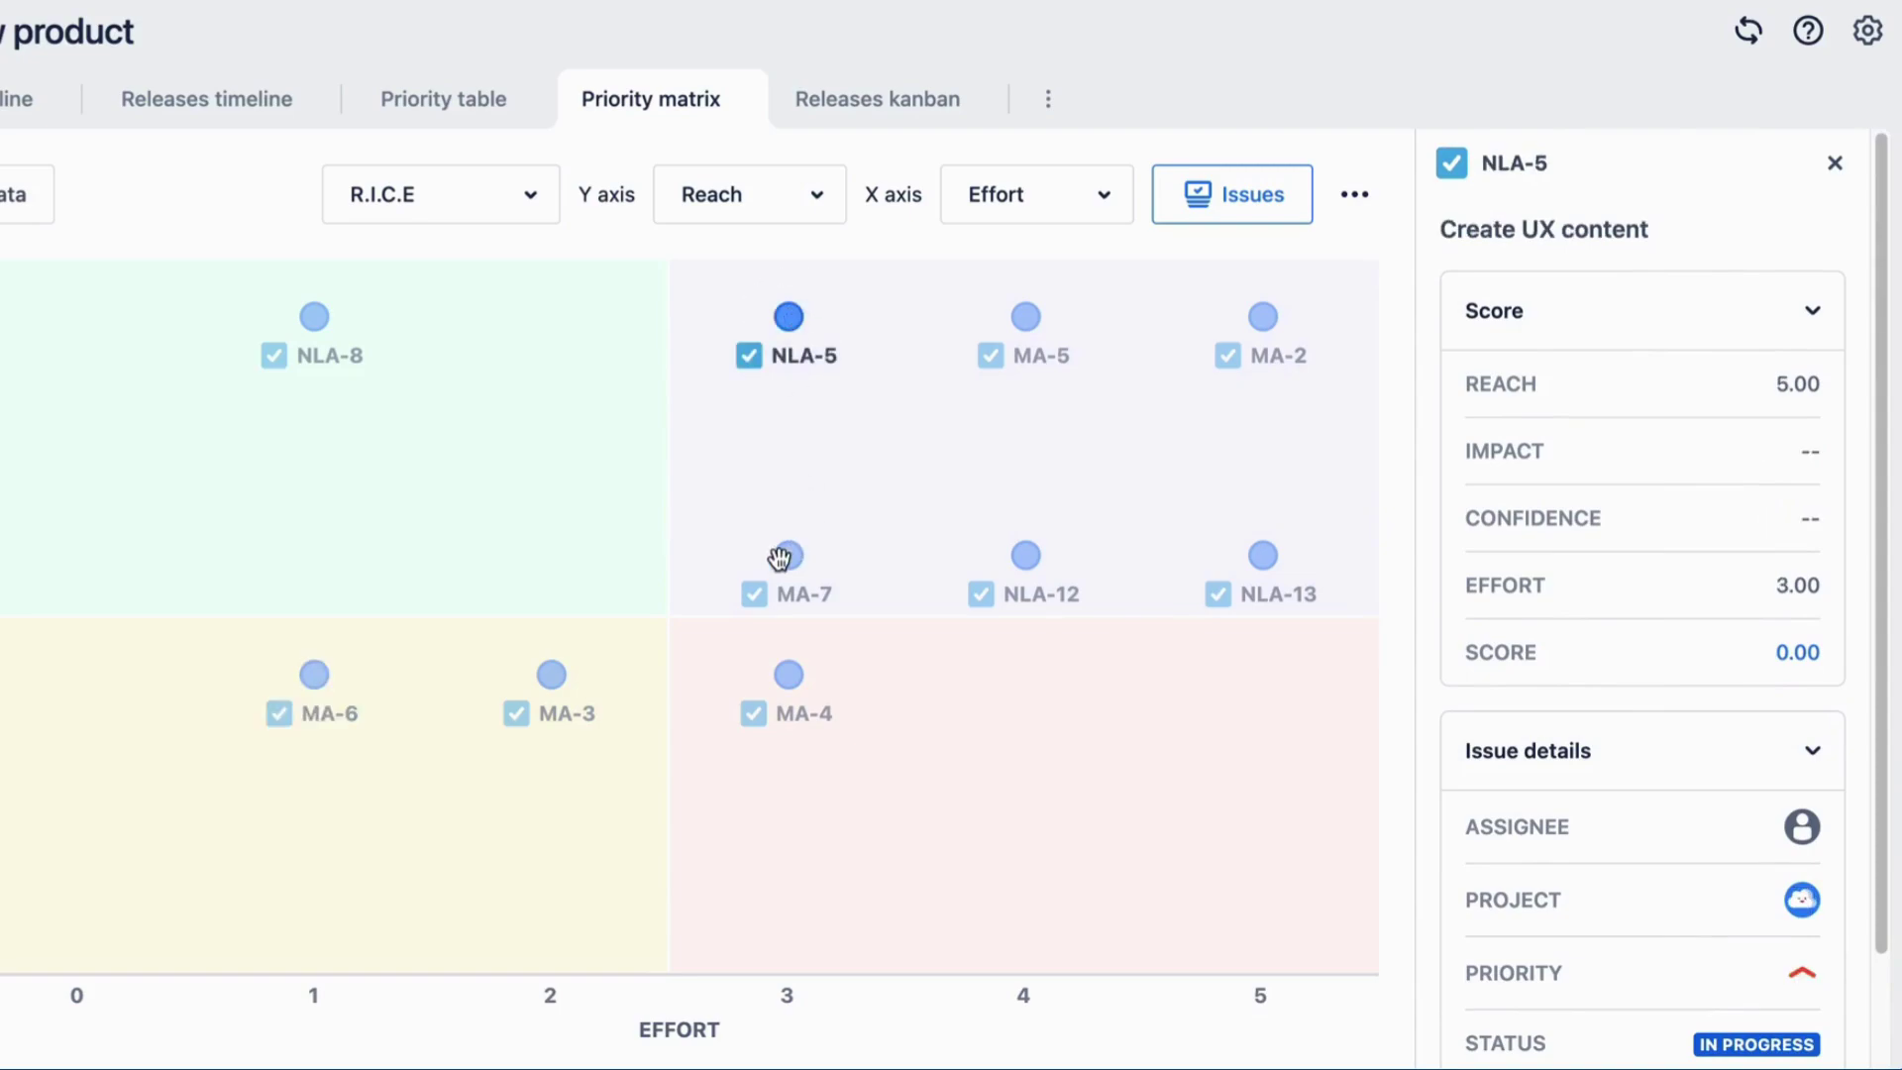
pyautogui.moveTo(779, 558); pyautogui.dragTo(661, 452)
# Add the Fix bugs issue NLA-6 to the matrix from the issues list.
pyautogui.click(1235, 199)
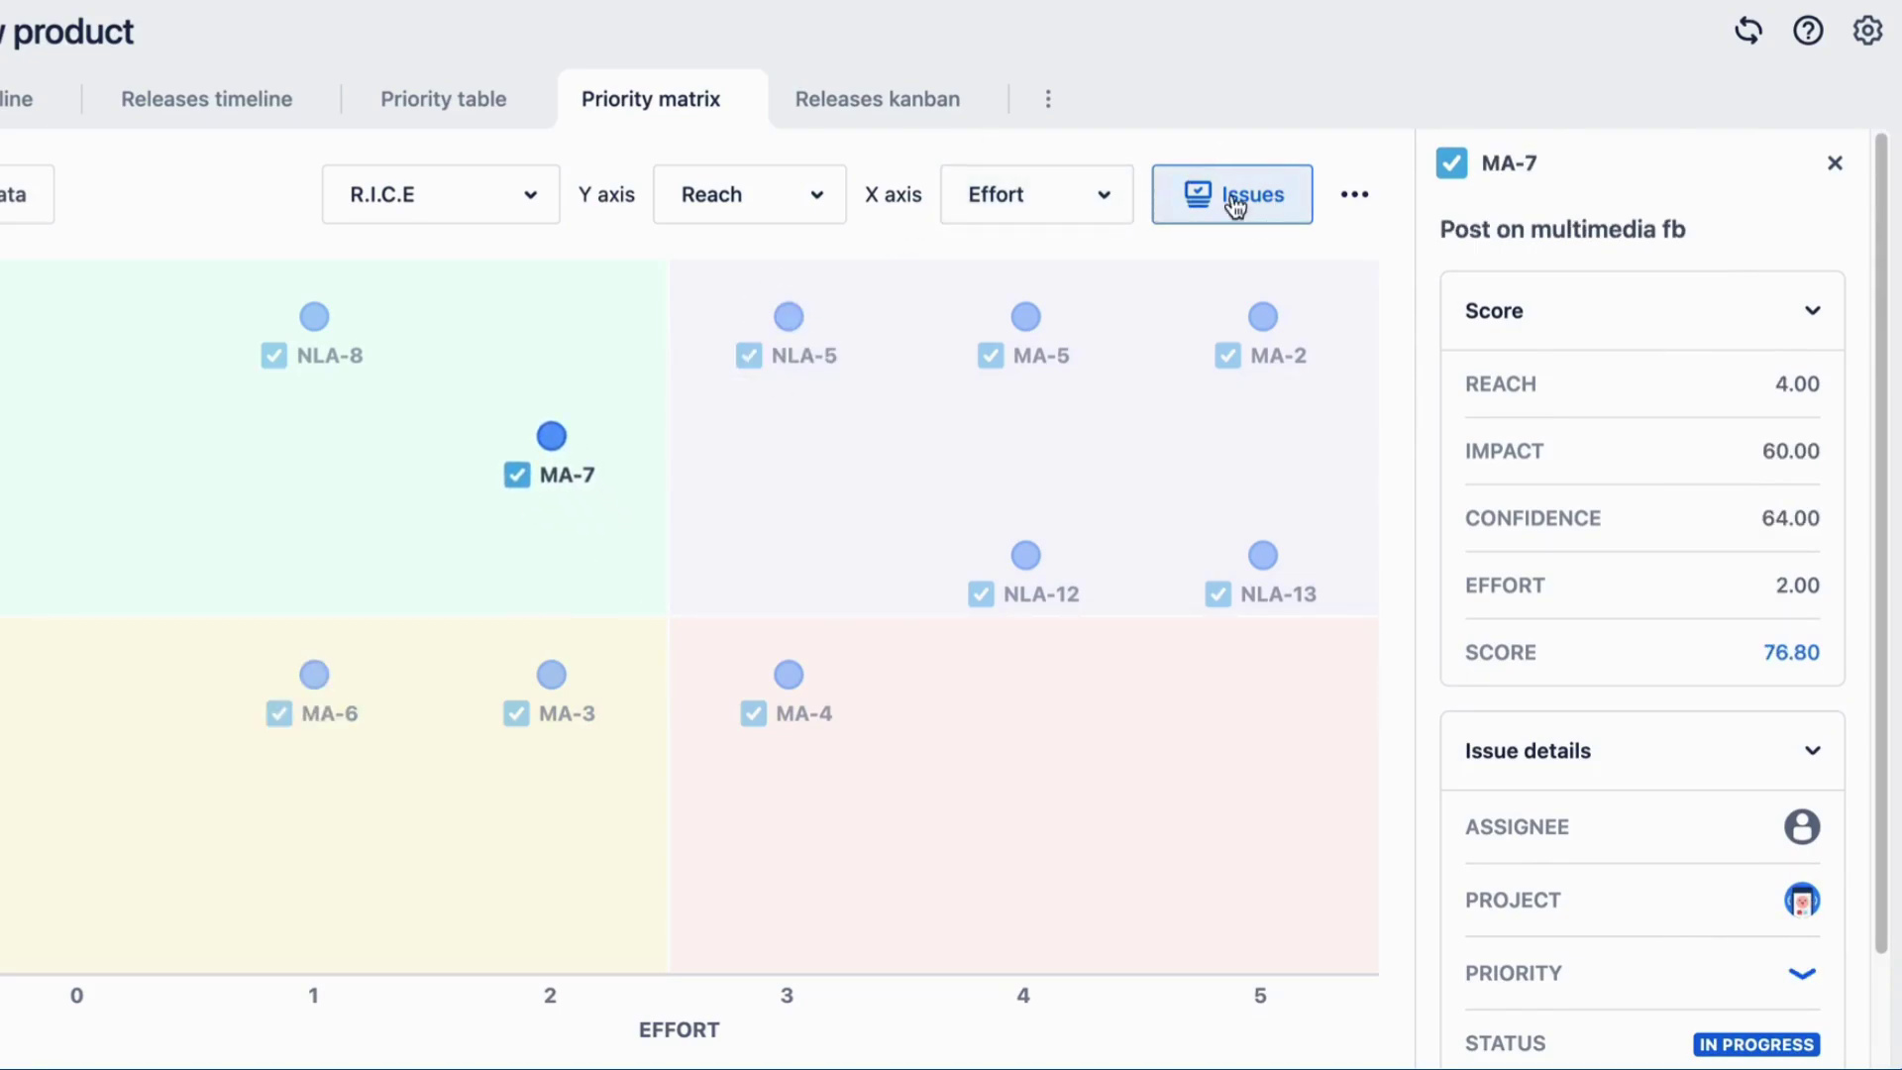
pyautogui.scroll(-4, 1614, 713)
pyautogui.scroll(-3, 1593, 758)
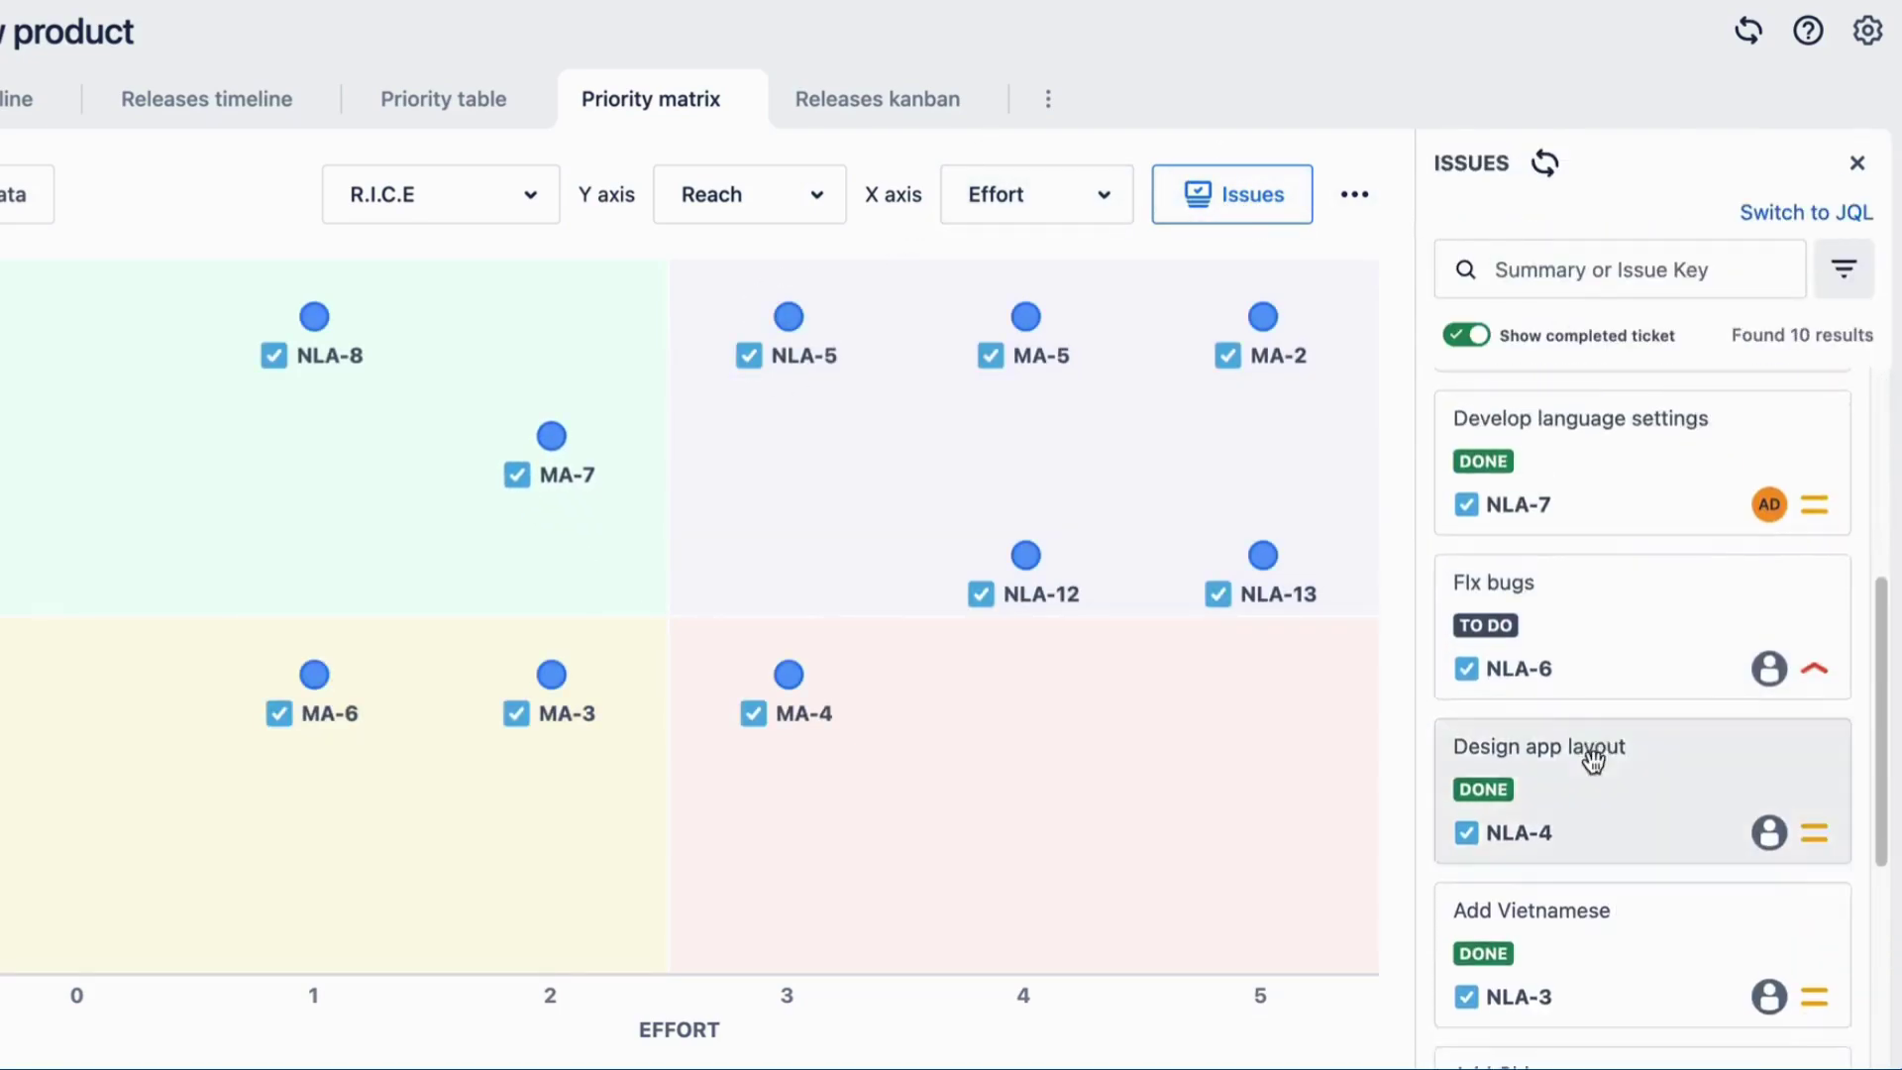
pyautogui.moveTo(1592, 437); pyautogui.dragTo(853, 420)
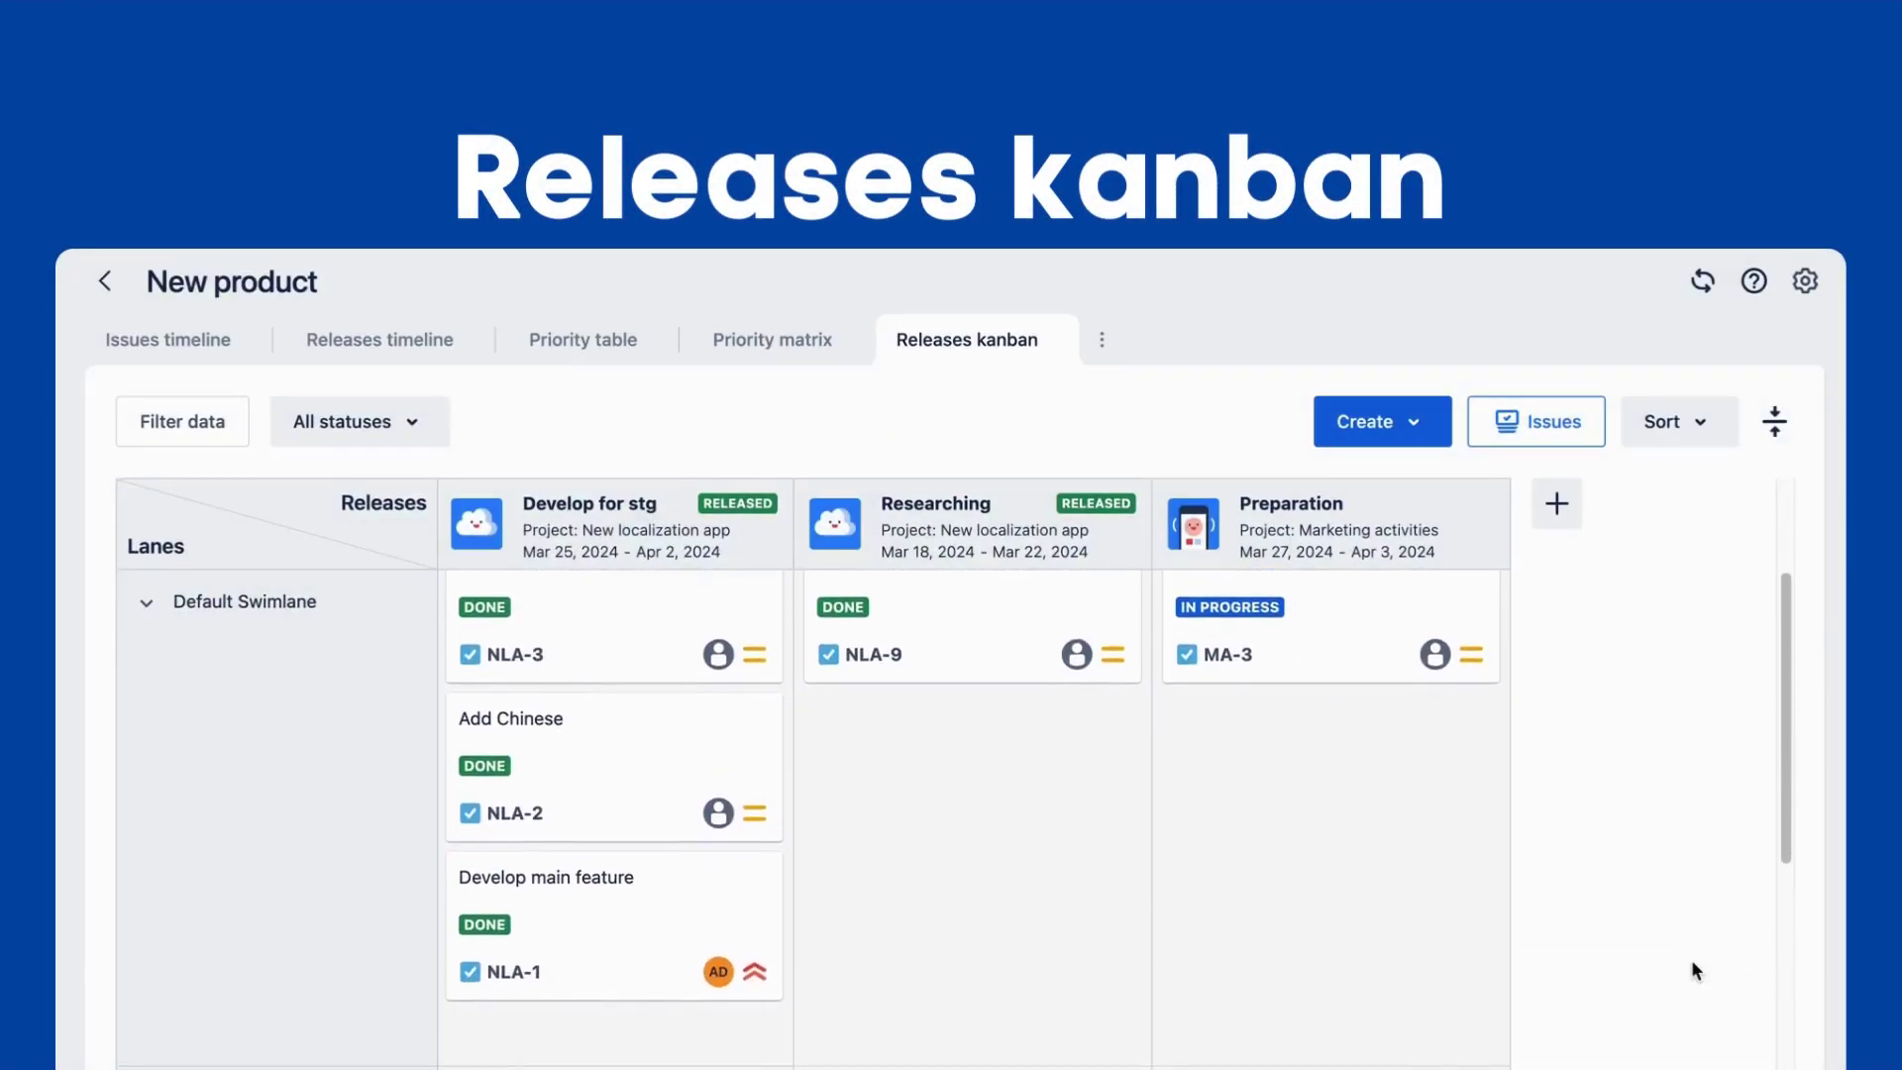
# Create a Version 1.0.0 release and a new tasks swimlane, placing Version 1.0.0 before Preparation.
pyautogui.scroll(-3, 1691, 959)
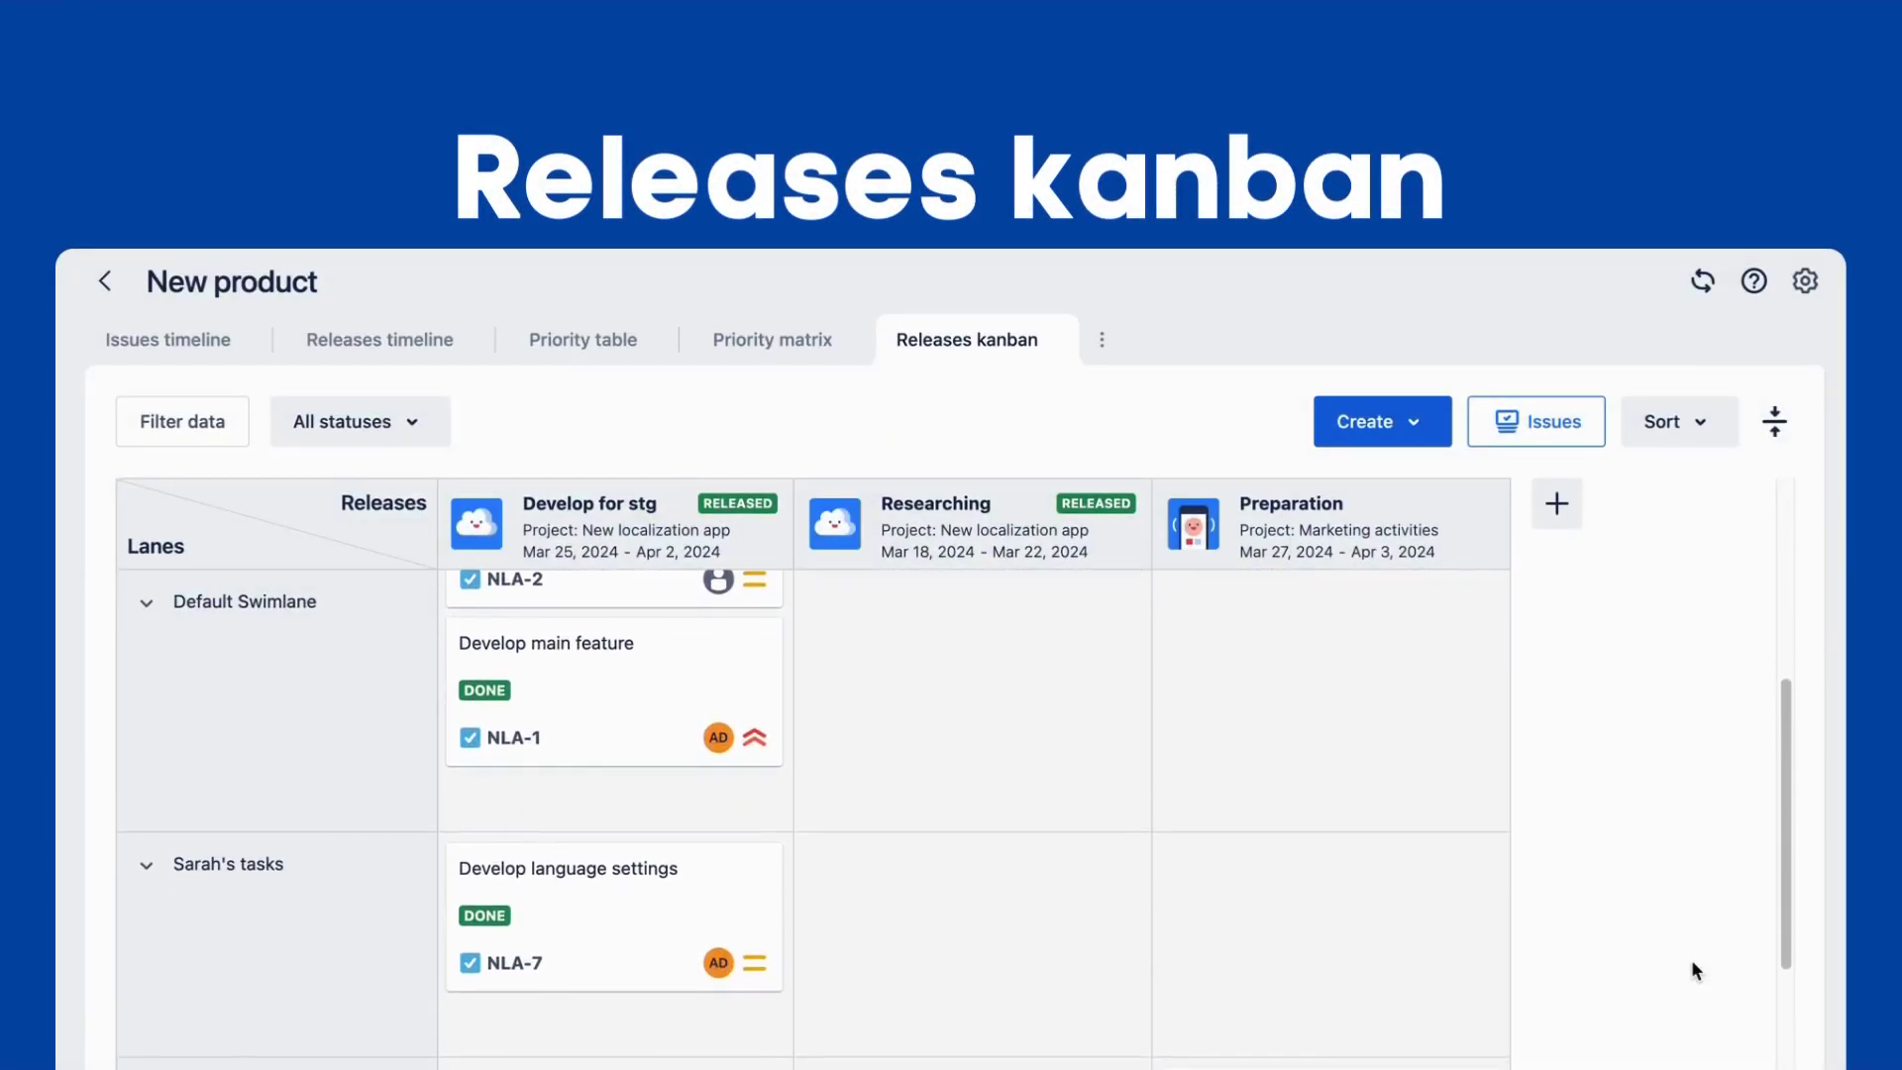
pyautogui.scroll(-1, 1692, 969)
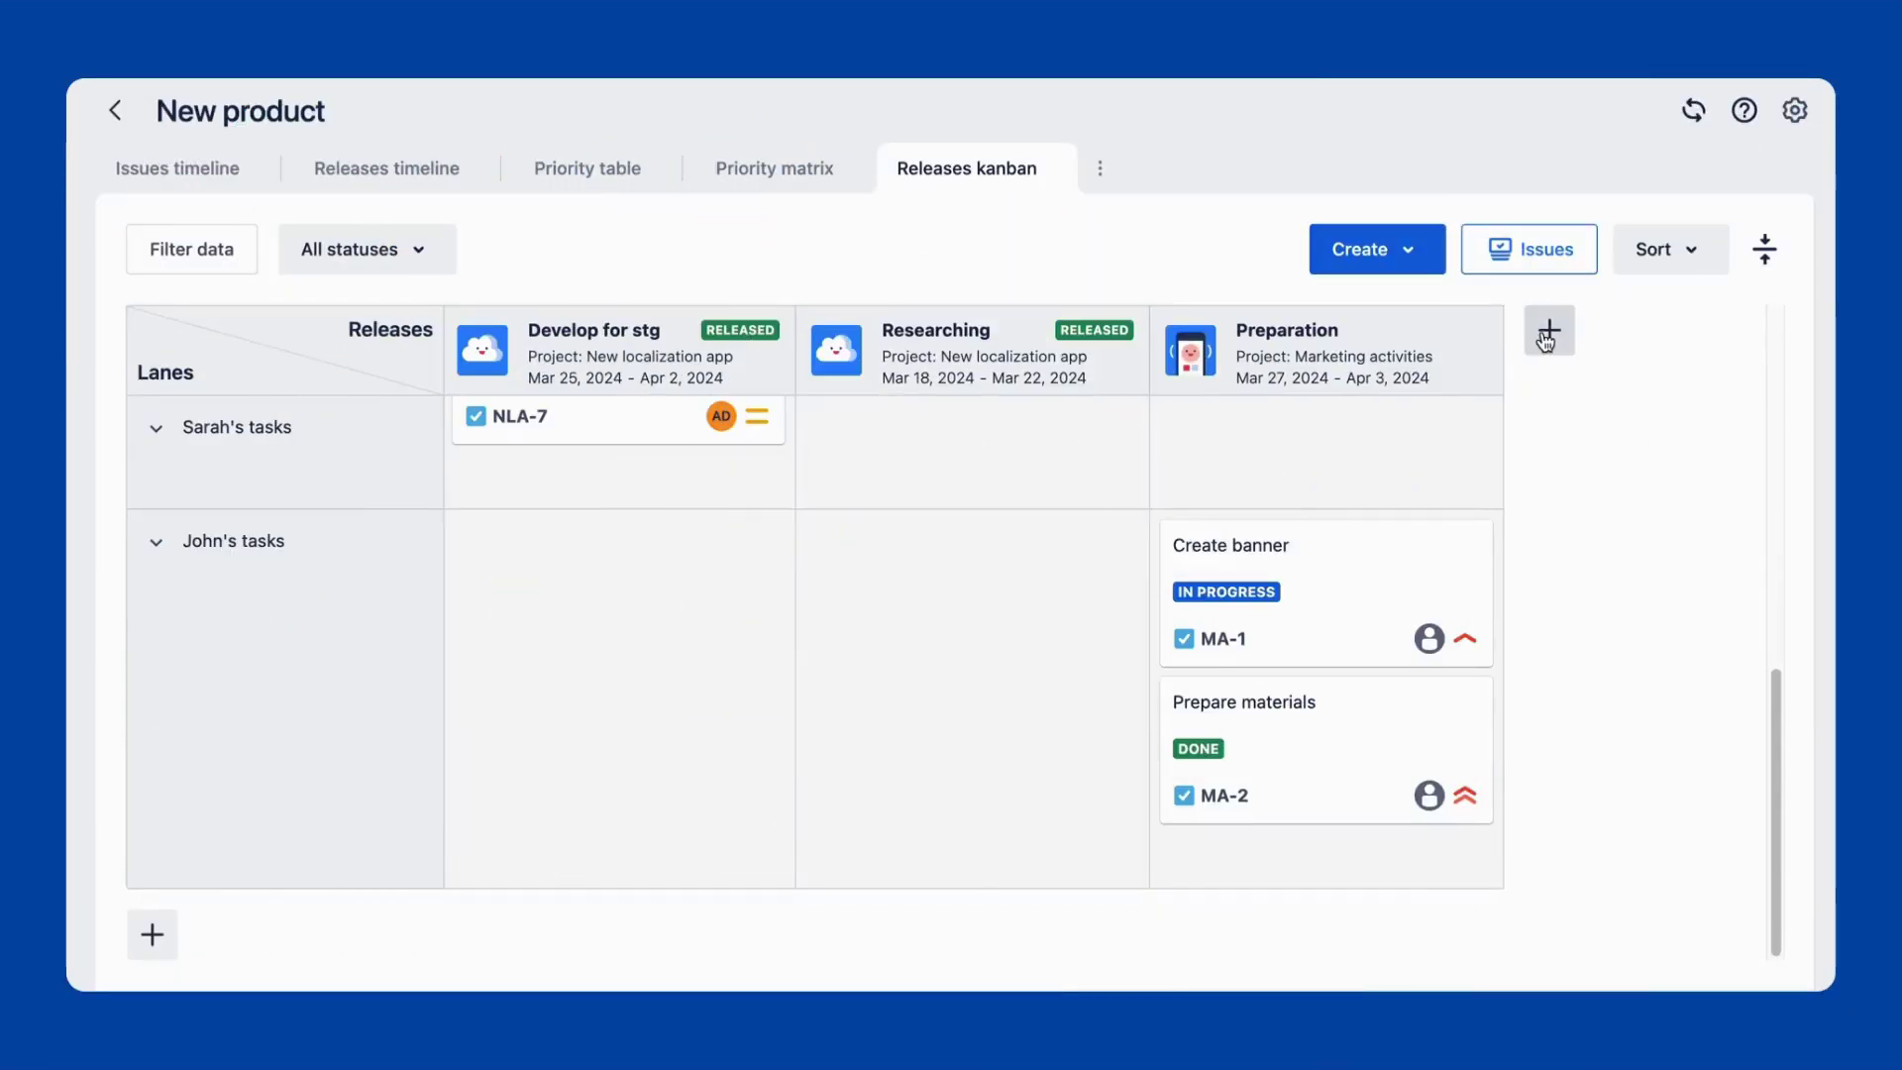
pyautogui.click(1550, 327)
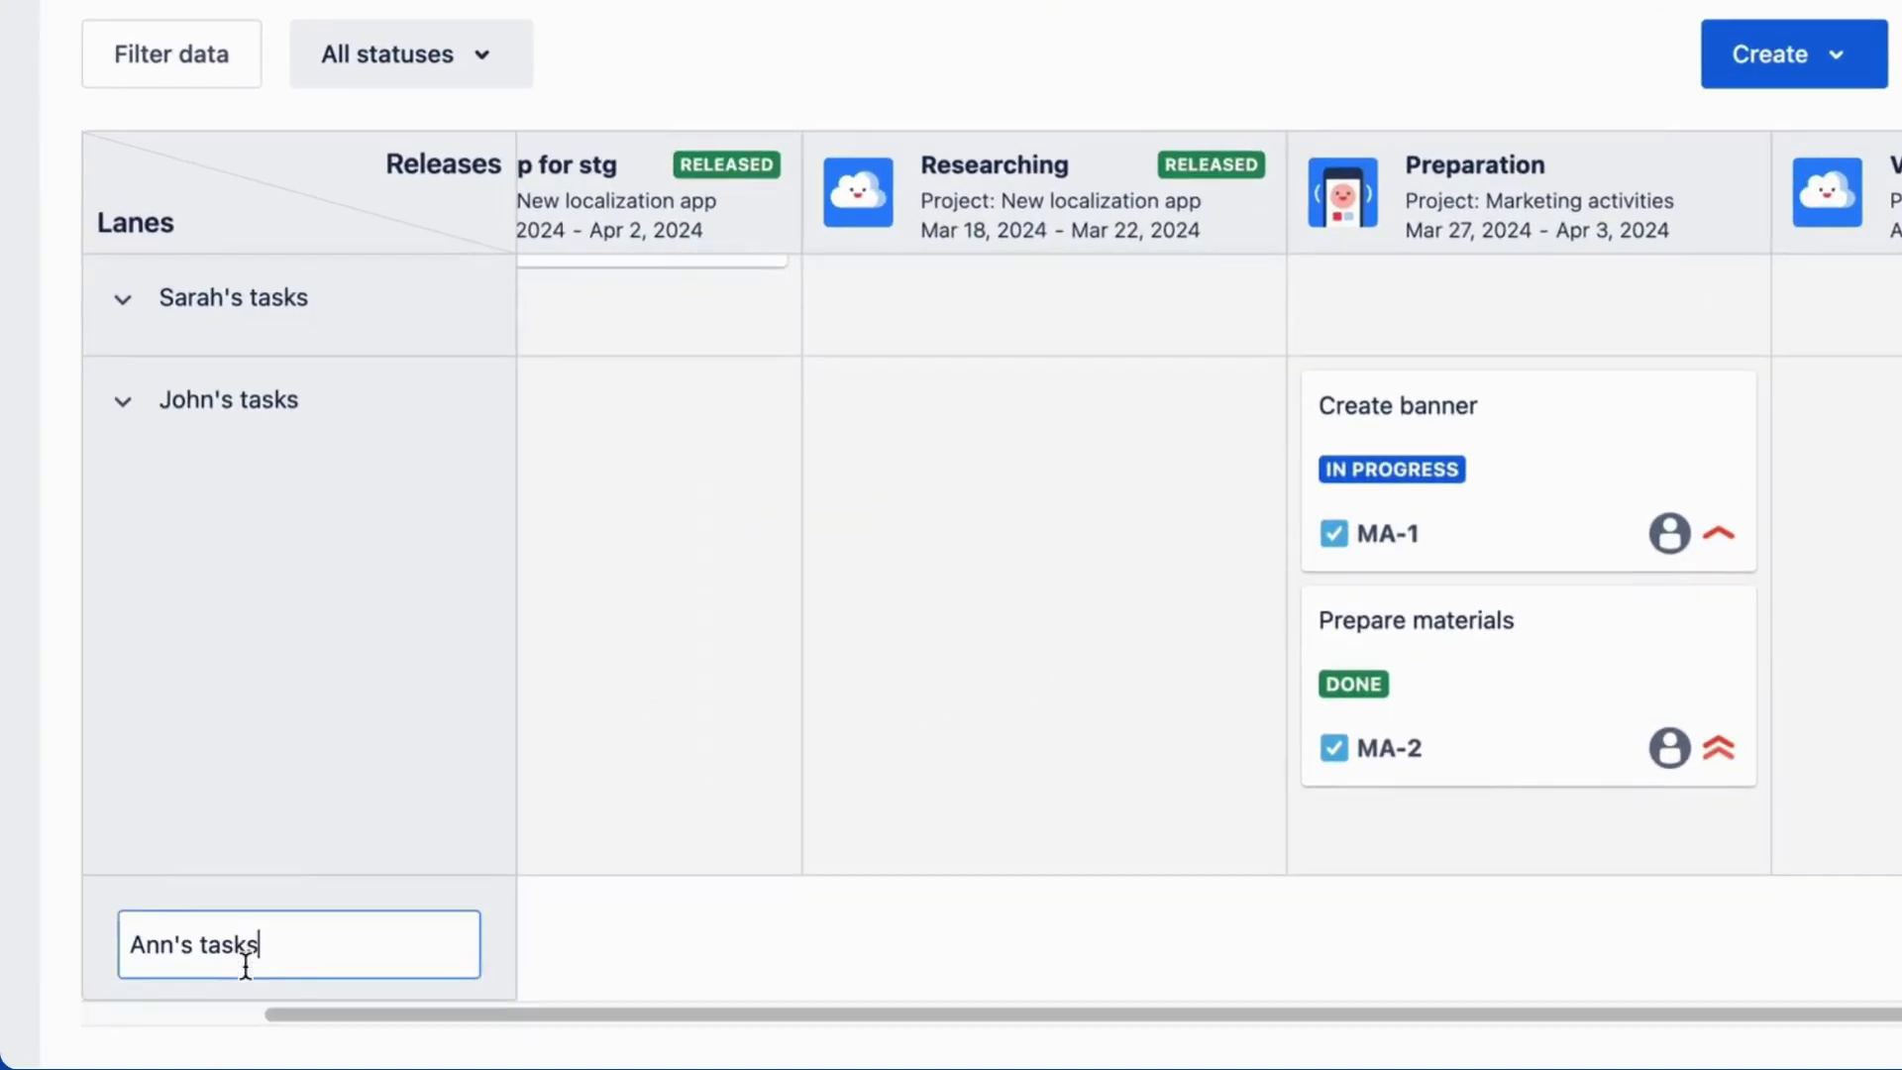
pyautogui.press('Return')
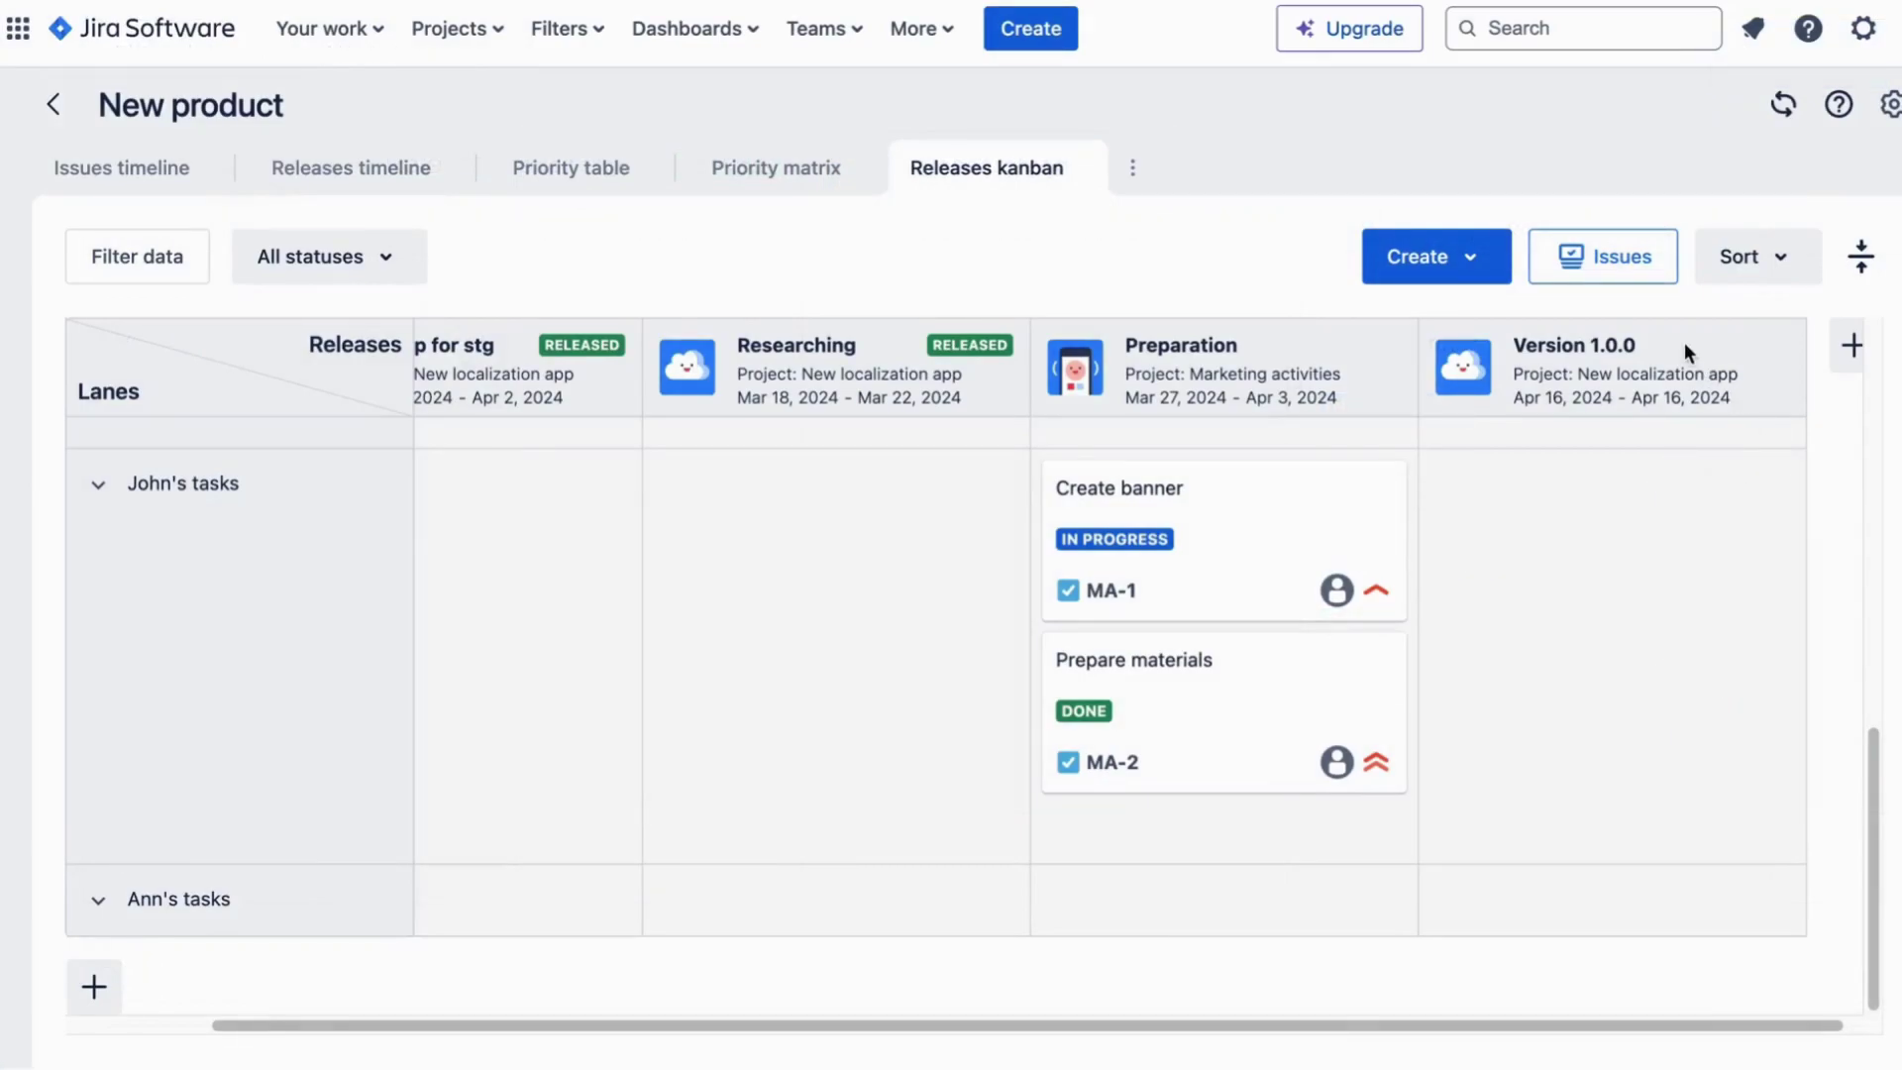
pyautogui.moveTo(1668, 339); pyautogui.dragTo(1282, 357)
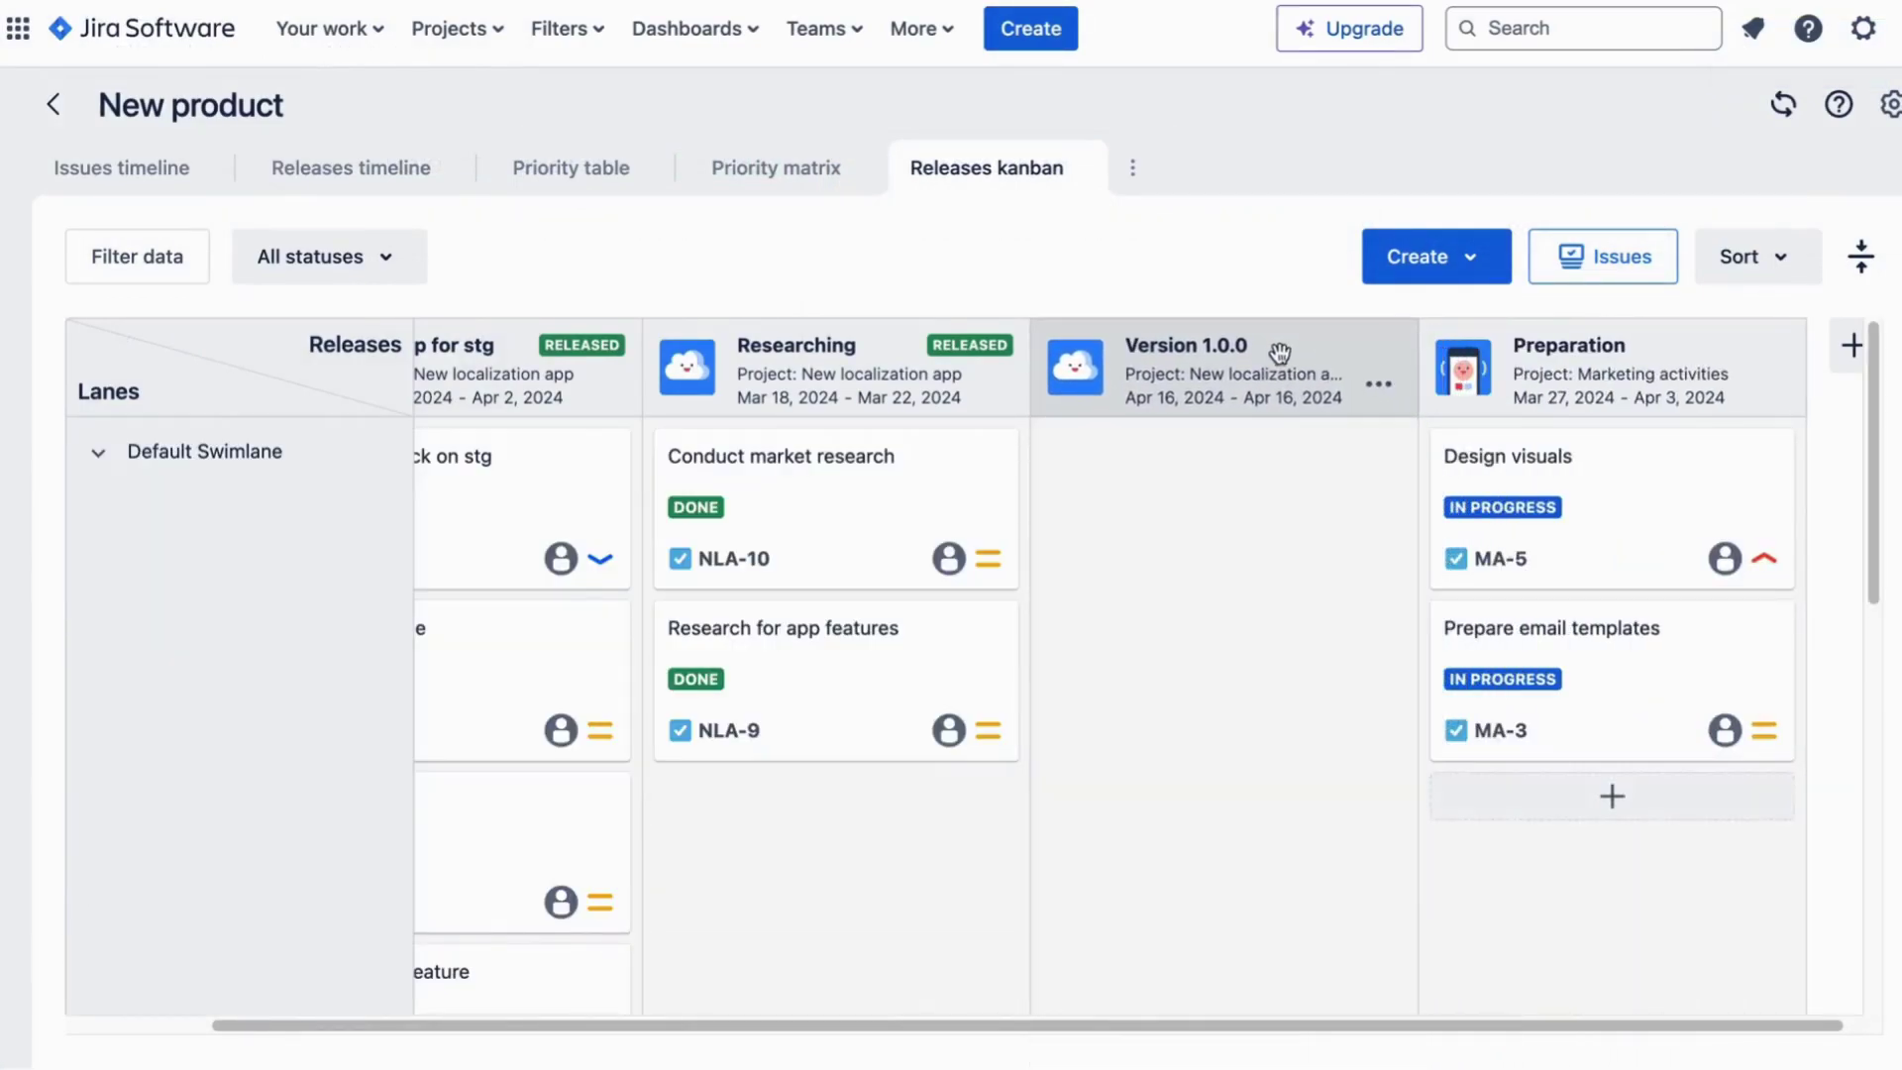
# Move the new tasks swimlane up between the two existing personal lanes.
pyautogui.scroll(-5, 289, 845)
pyautogui.scroll(-5, 245, 869)
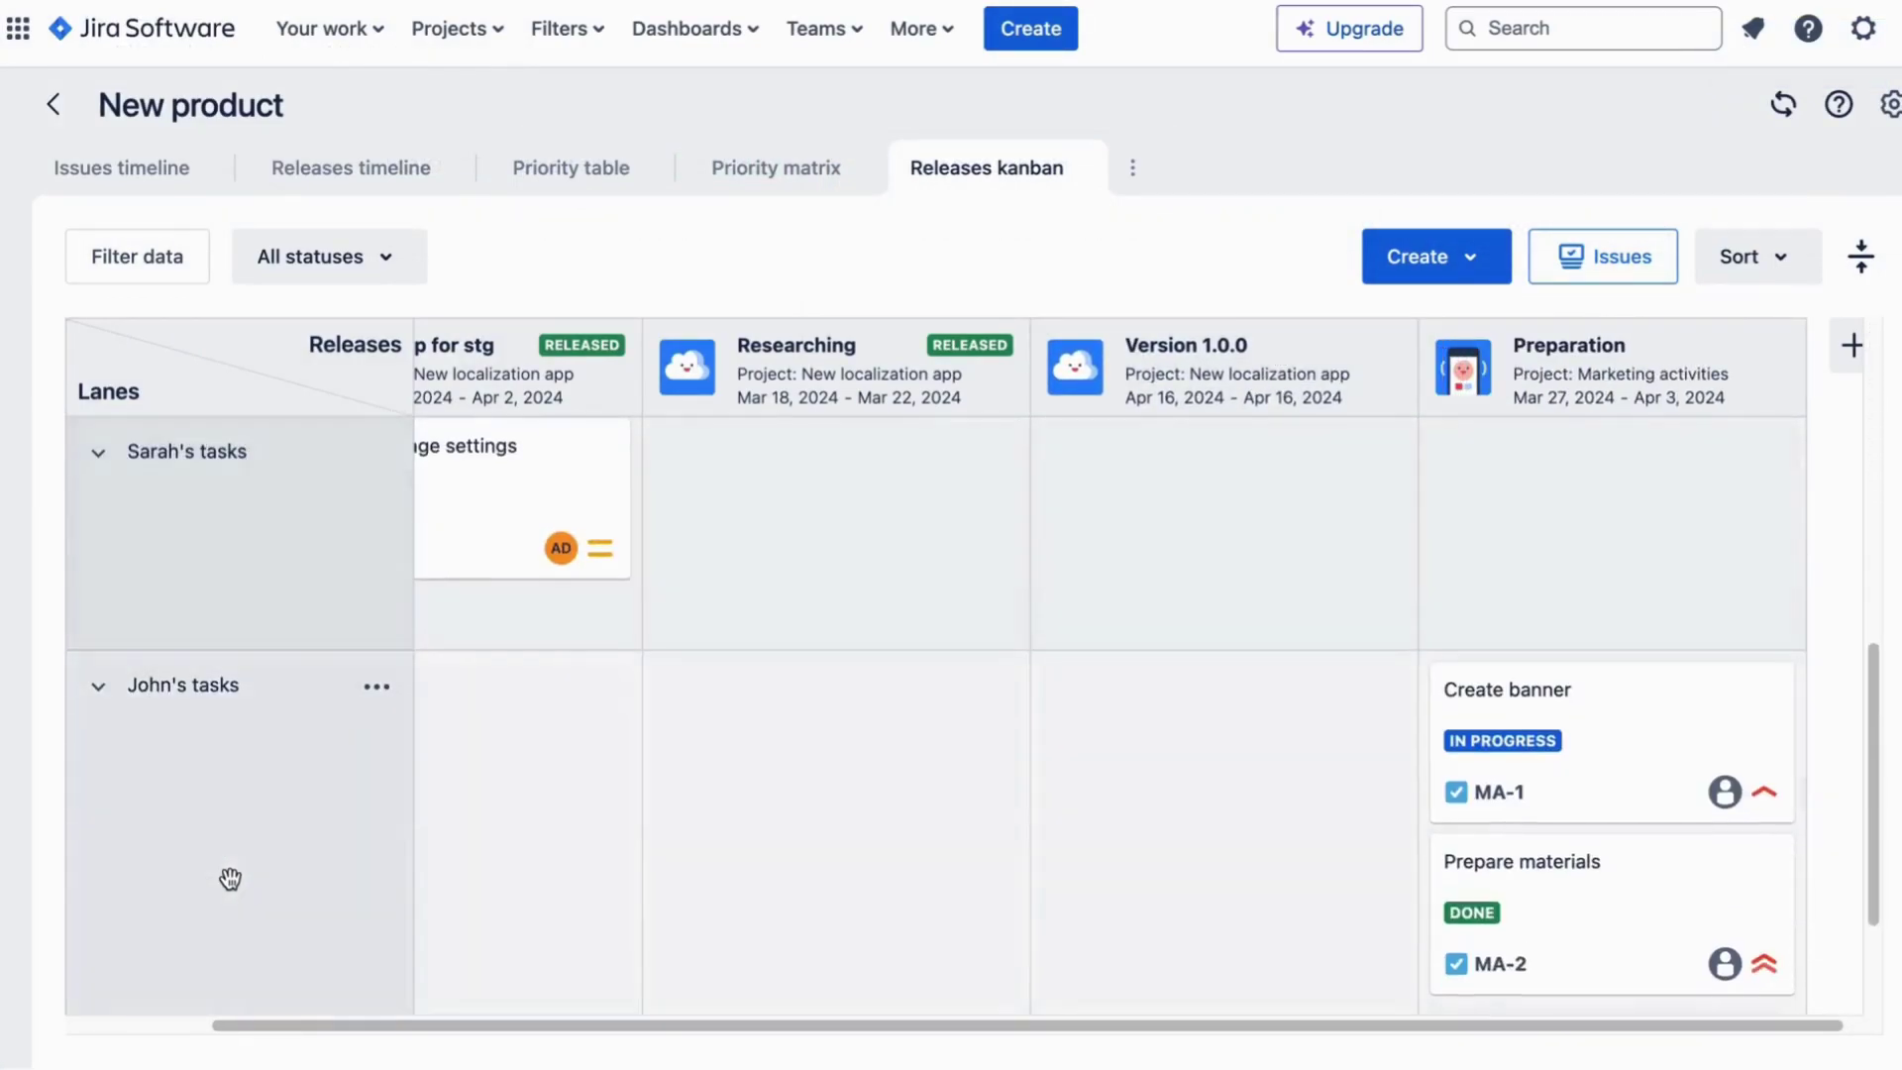
pyautogui.moveTo(208, 893); pyautogui.dragTo(227, 595)
pyautogui.scroll(-5, 331, 748)
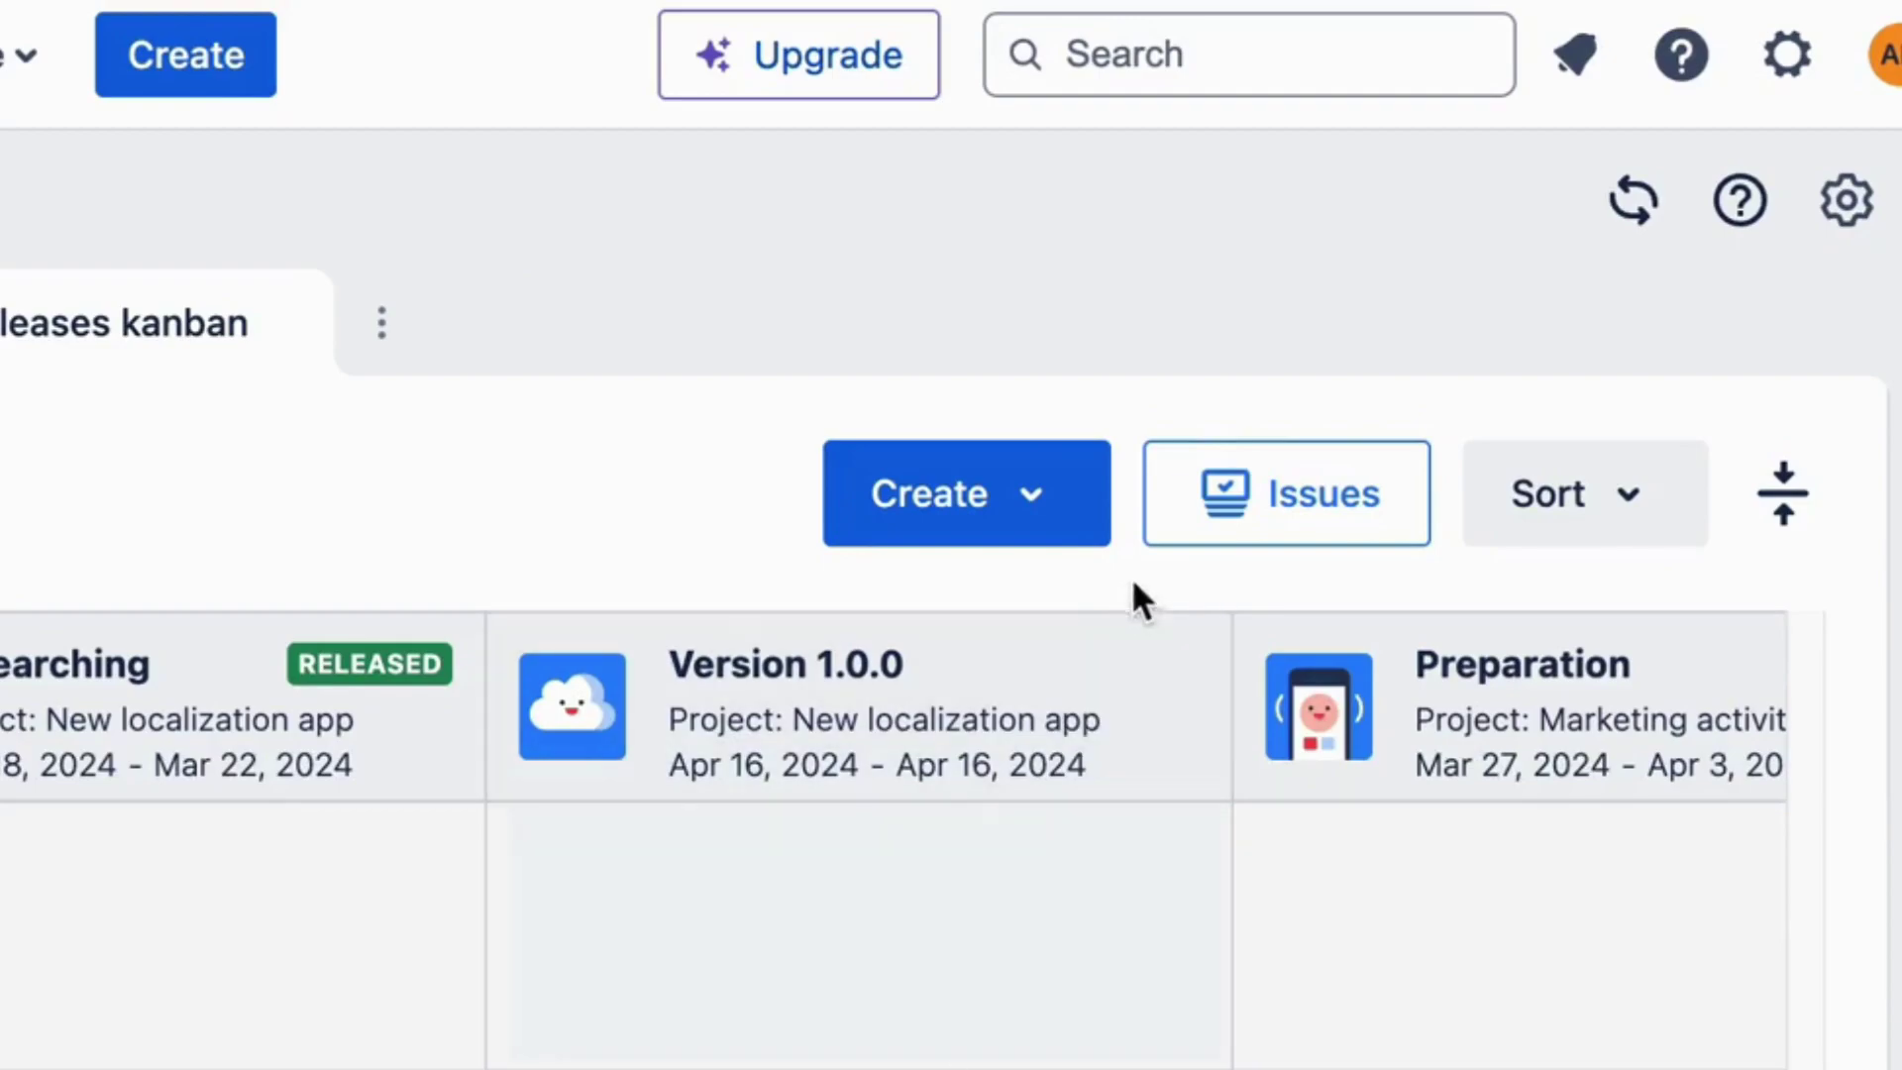
# Place NLA-11 under Researching and NLA-8 under Version 1.0.0 in the new tasks lane.
pyautogui.click(1415, 429)
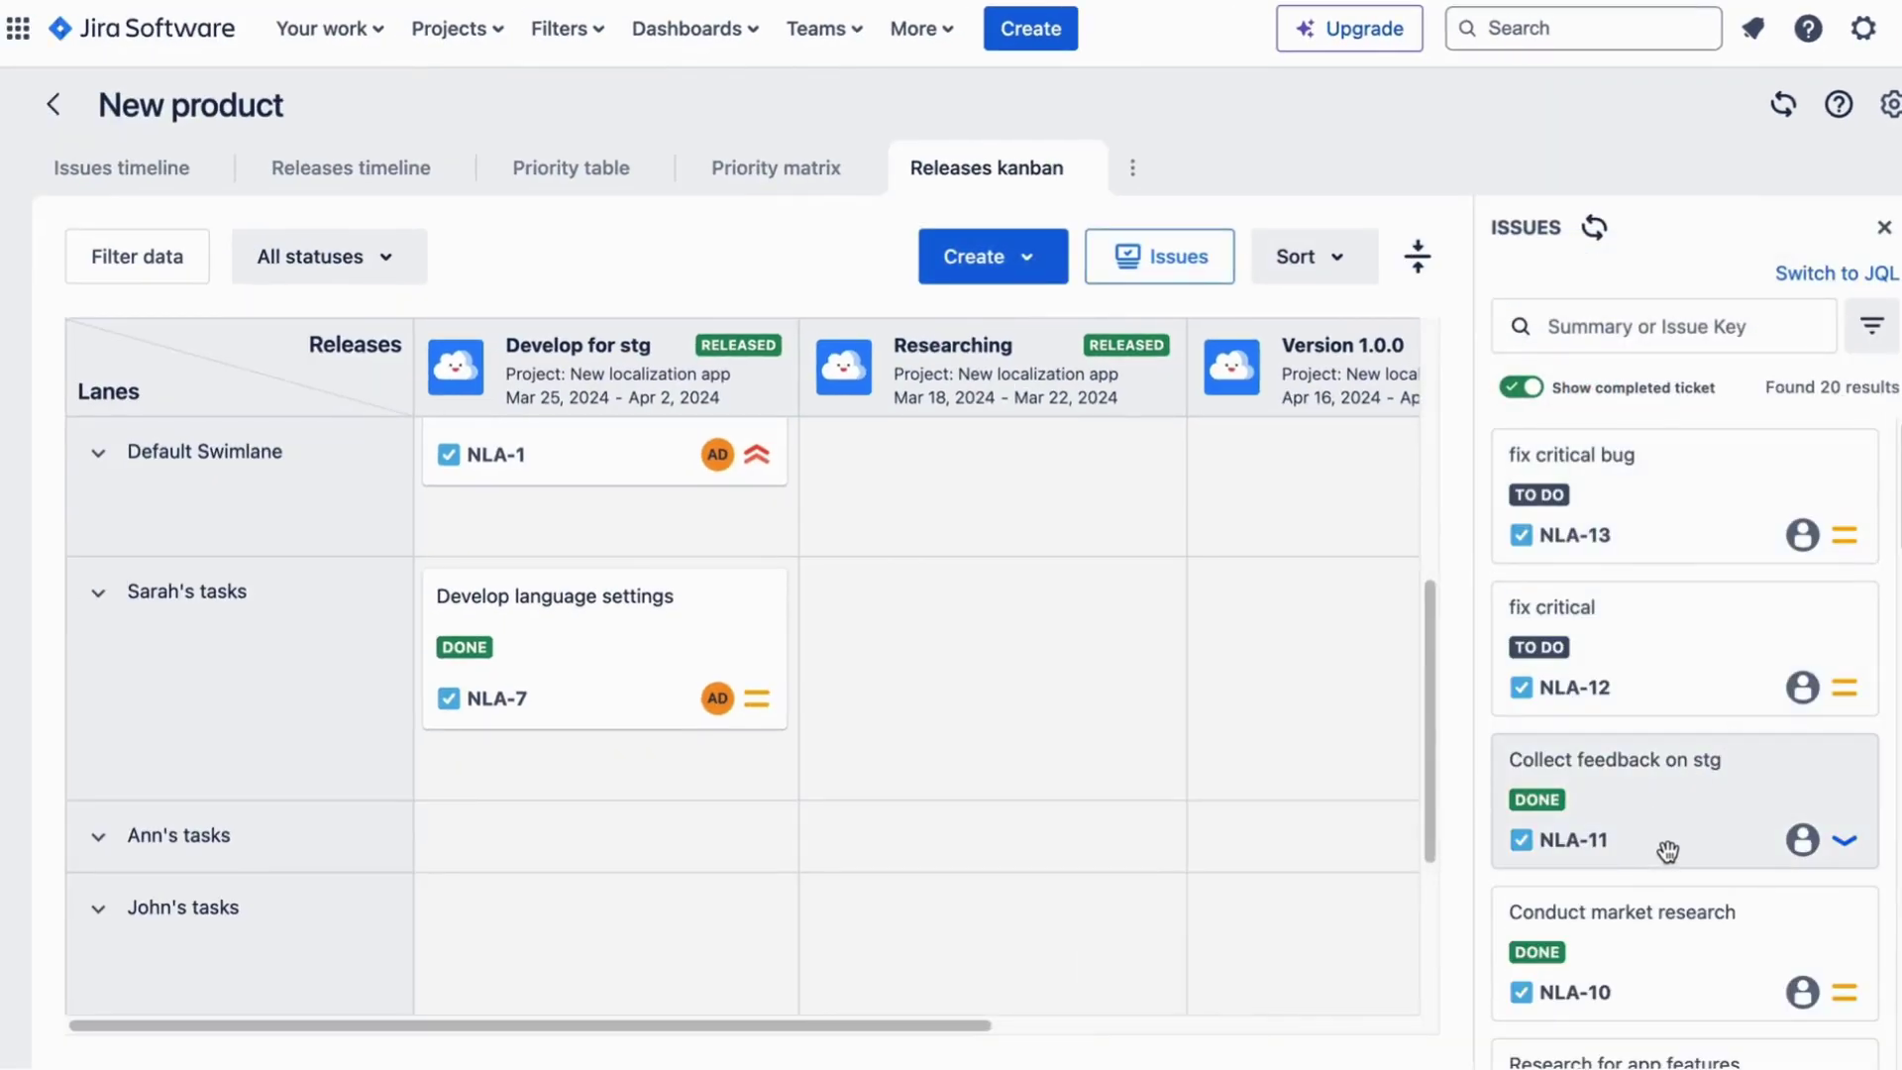
pyautogui.moveTo(1665, 810); pyautogui.dragTo(921, 852)
pyautogui.scroll(-5, 1674, 871)
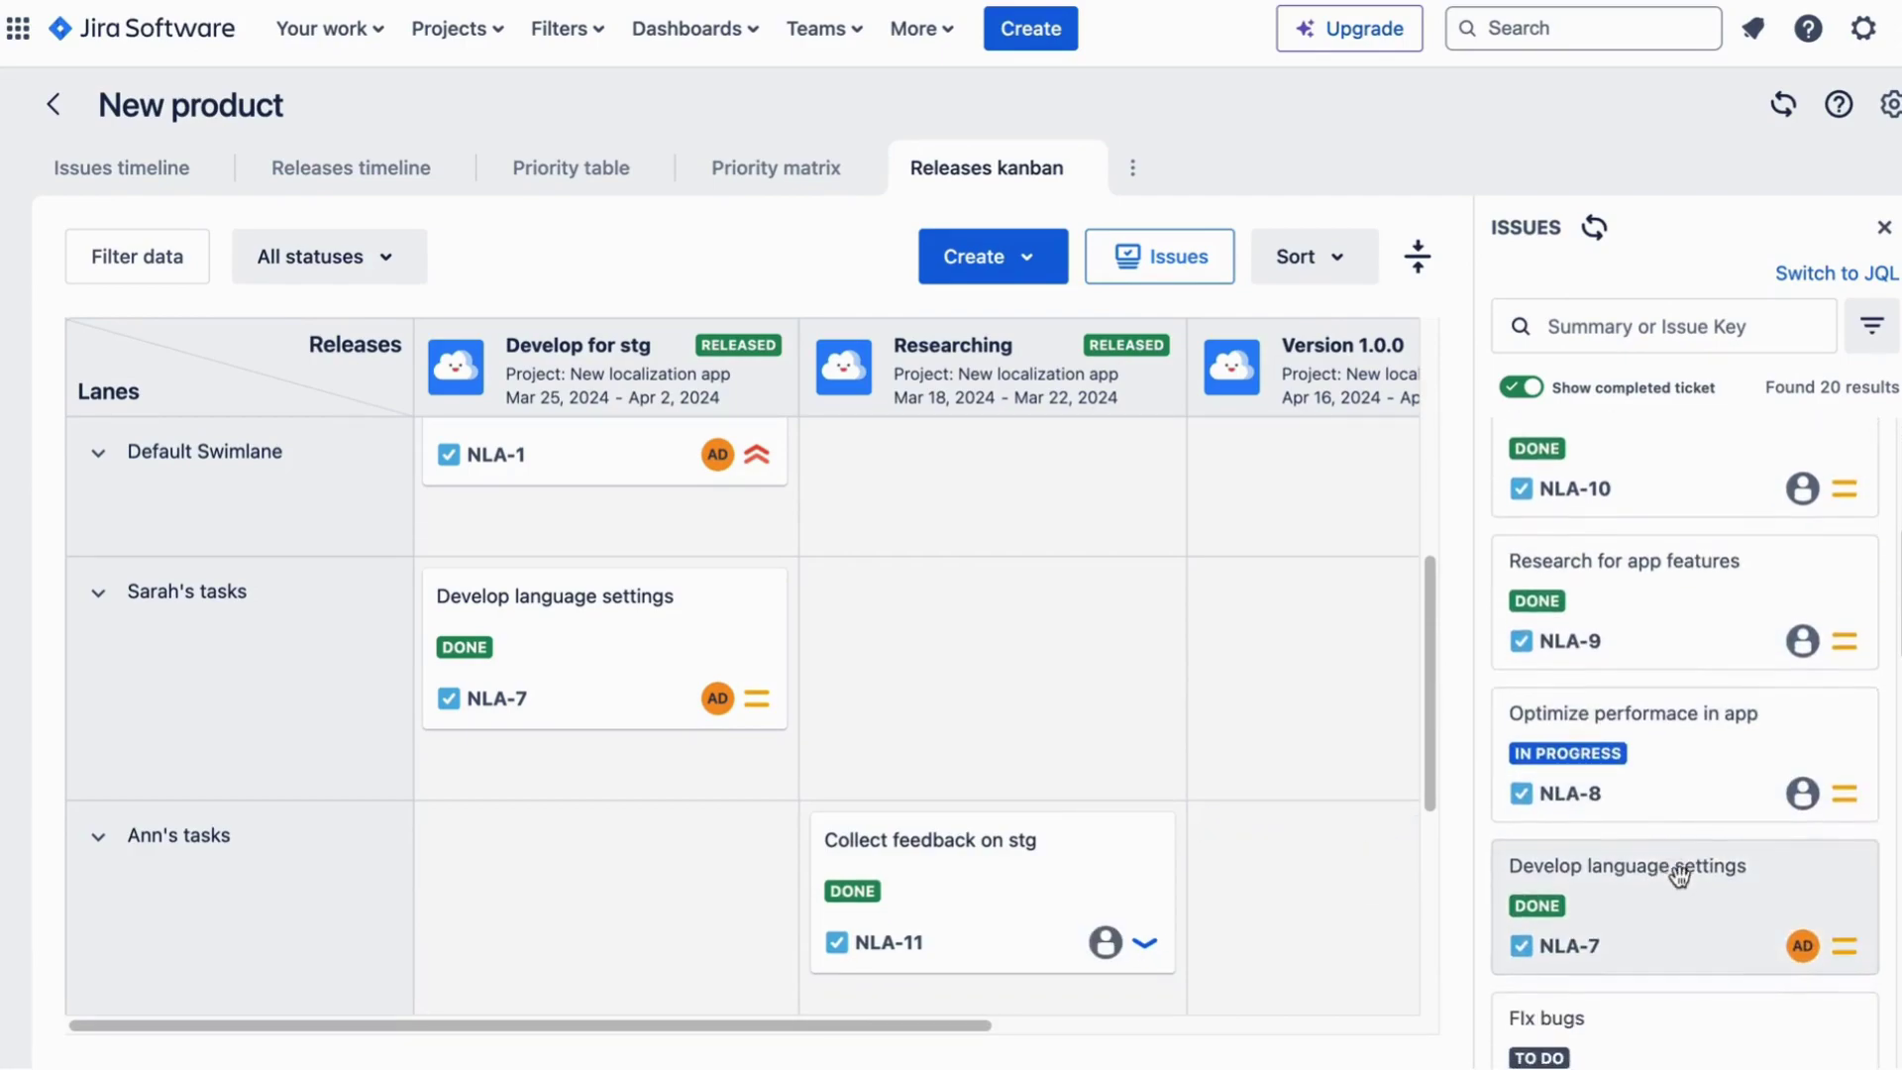
pyautogui.moveTo(1651, 764); pyautogui.dragTo(1231, 832)
pyautogui.scroll(-3, 1234, 822)
pyautogui.scroll(1, 1235, 804)
pyautogui.hscroll(4, 1238, 804)
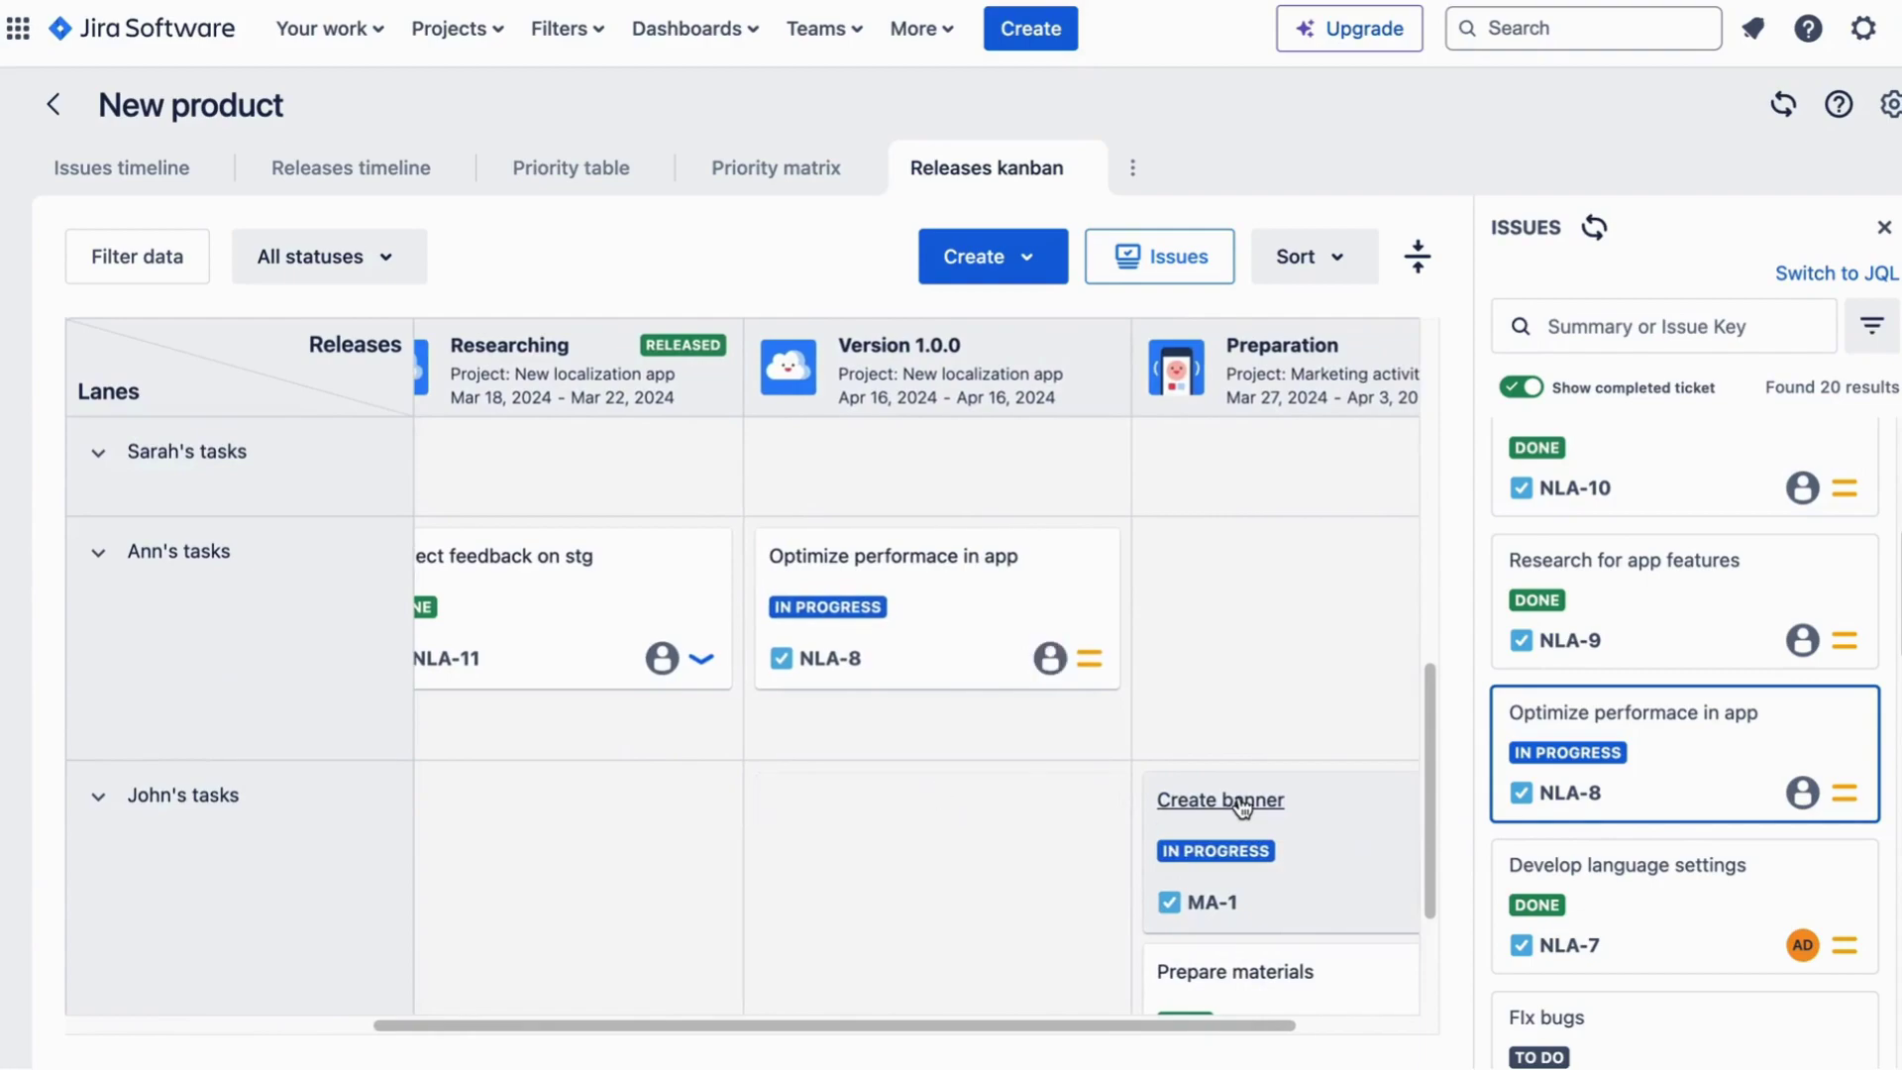
pyautogui.scroll(-3, 1690, 776)
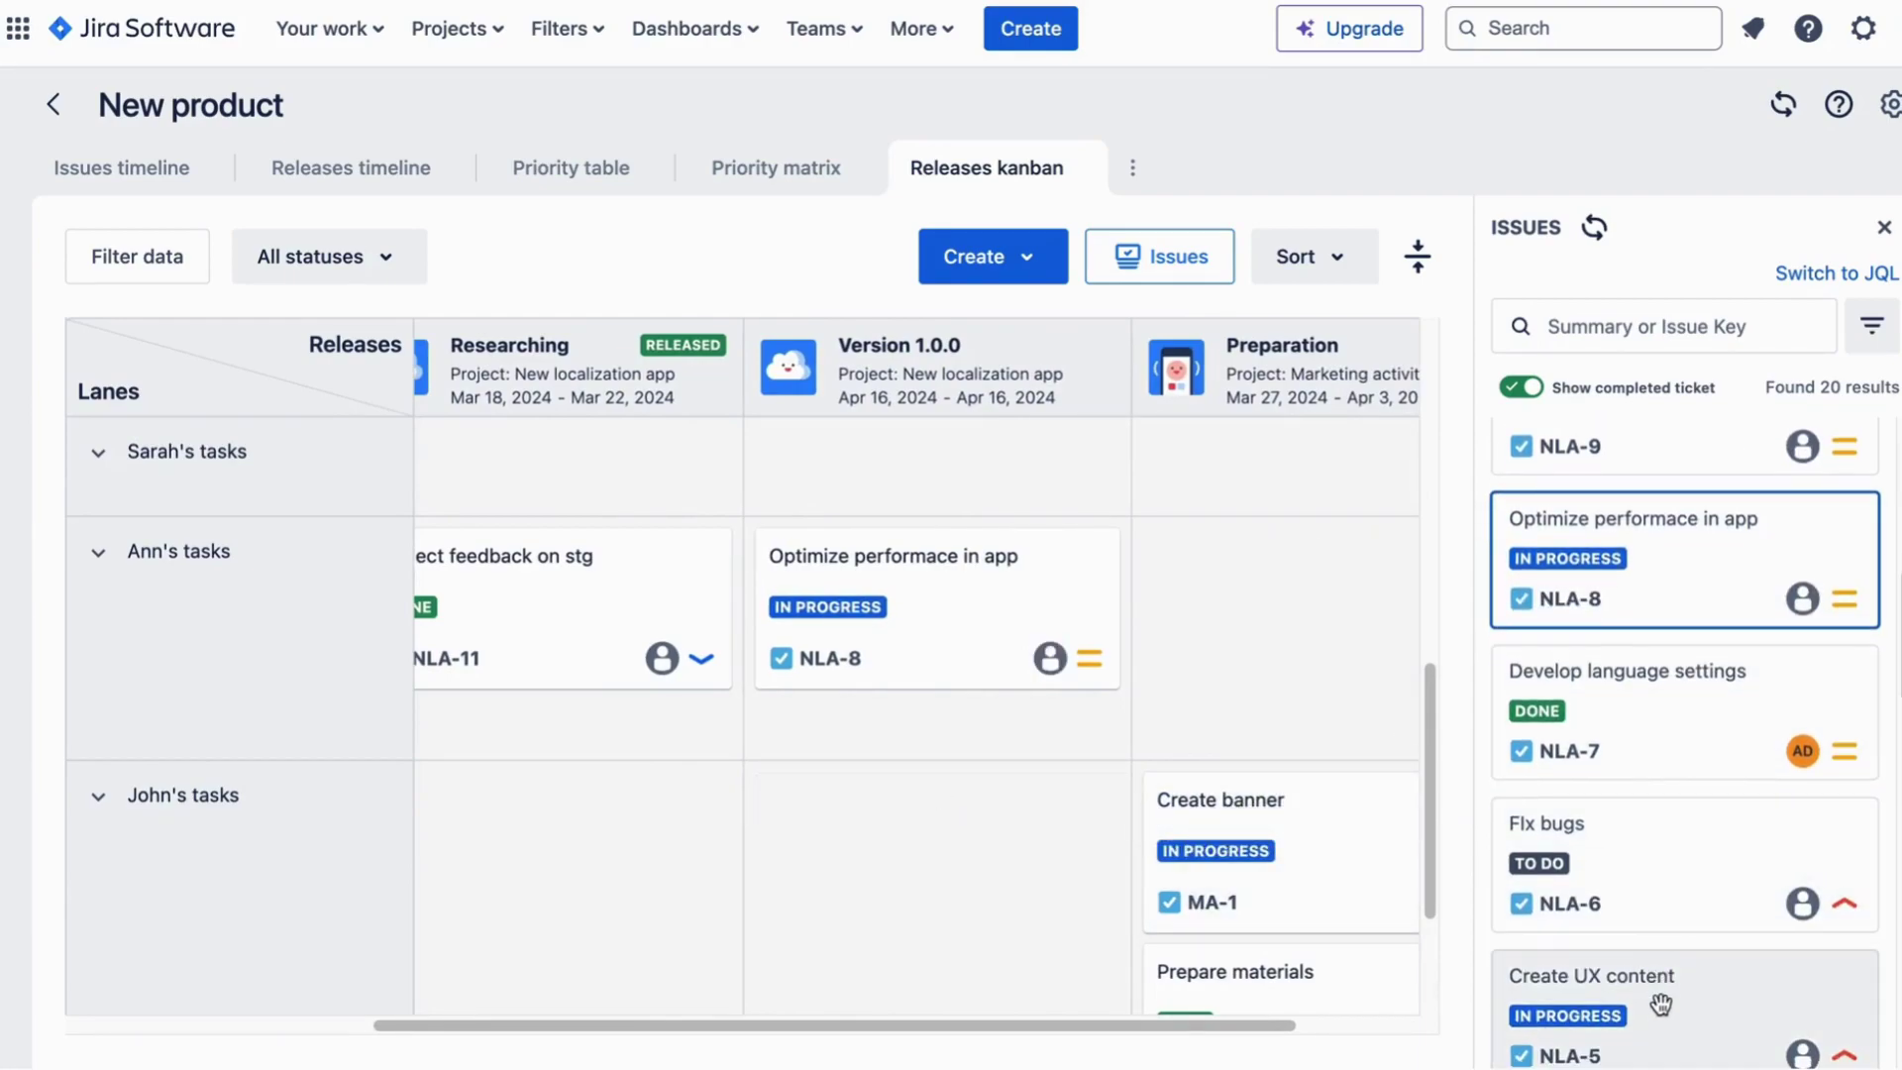